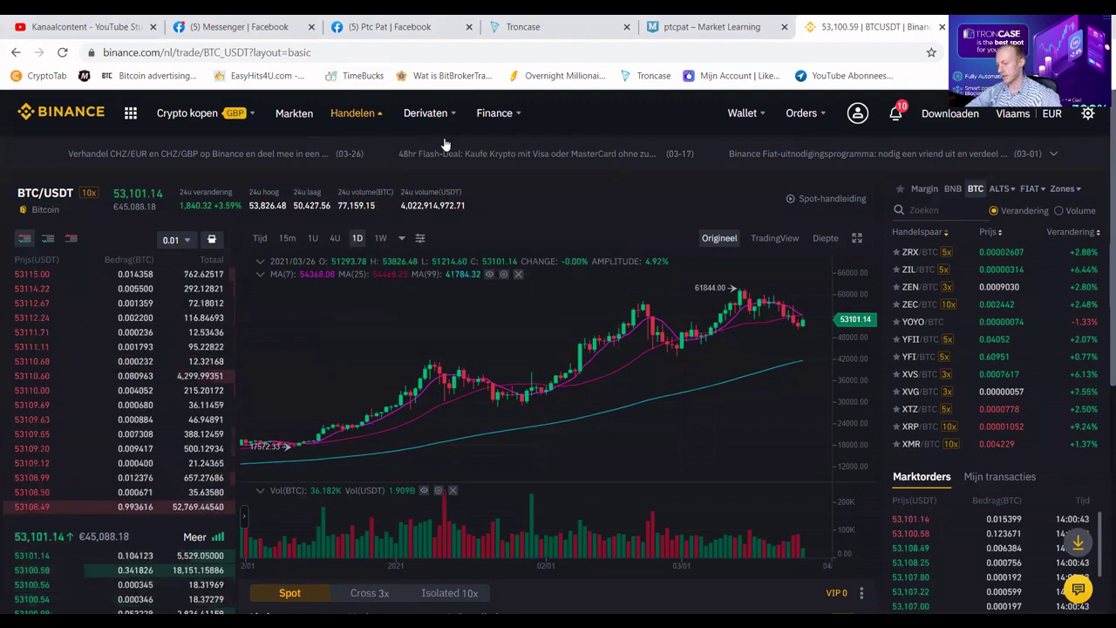
# Market-sell all 917 TRX on the TRX/BTC pair for BTC.
pyautogui.click(941, 213)
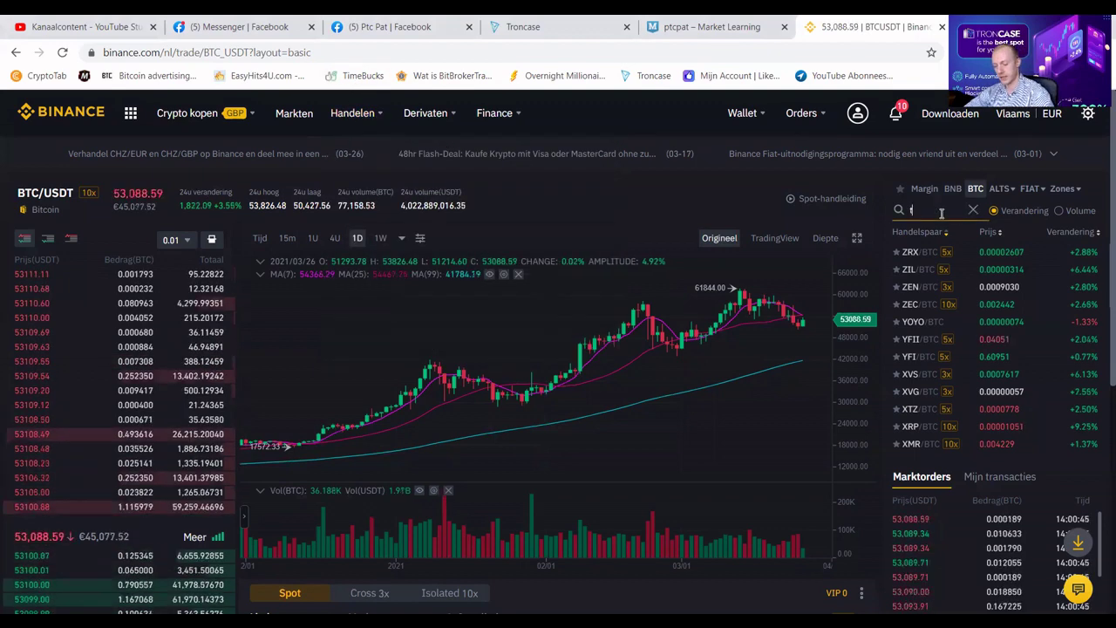
pyautogui.write('trx')
pyautogui.click(915, 252)
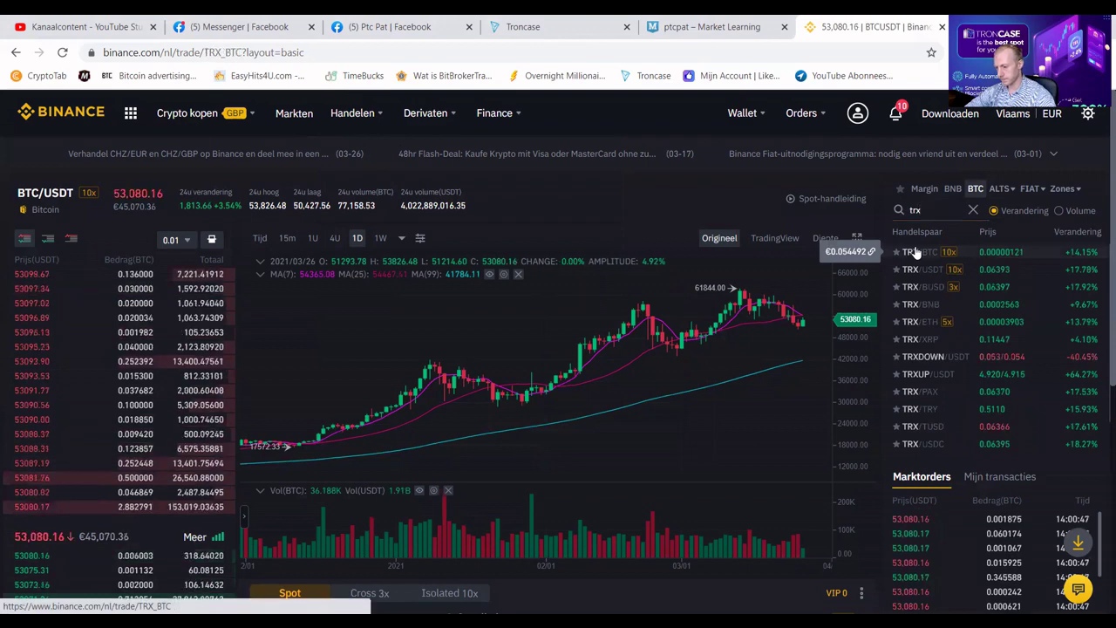
pyautogui.scroll(-5, 881, 209)
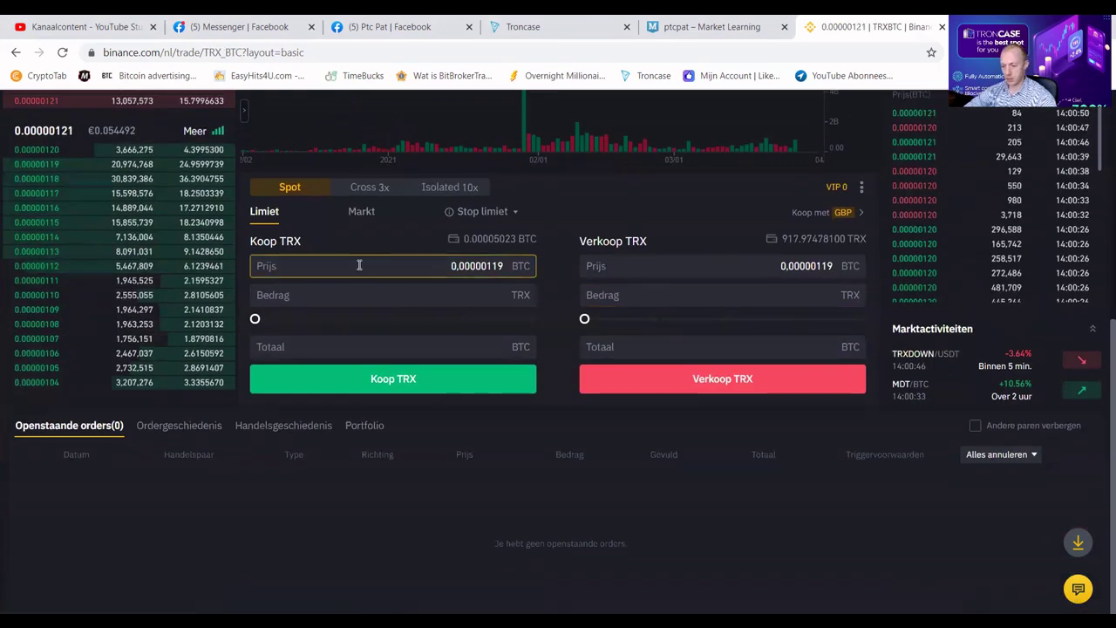
pyautogui.scroll(1, 356, 261)
pyautogui.click(361, 284)
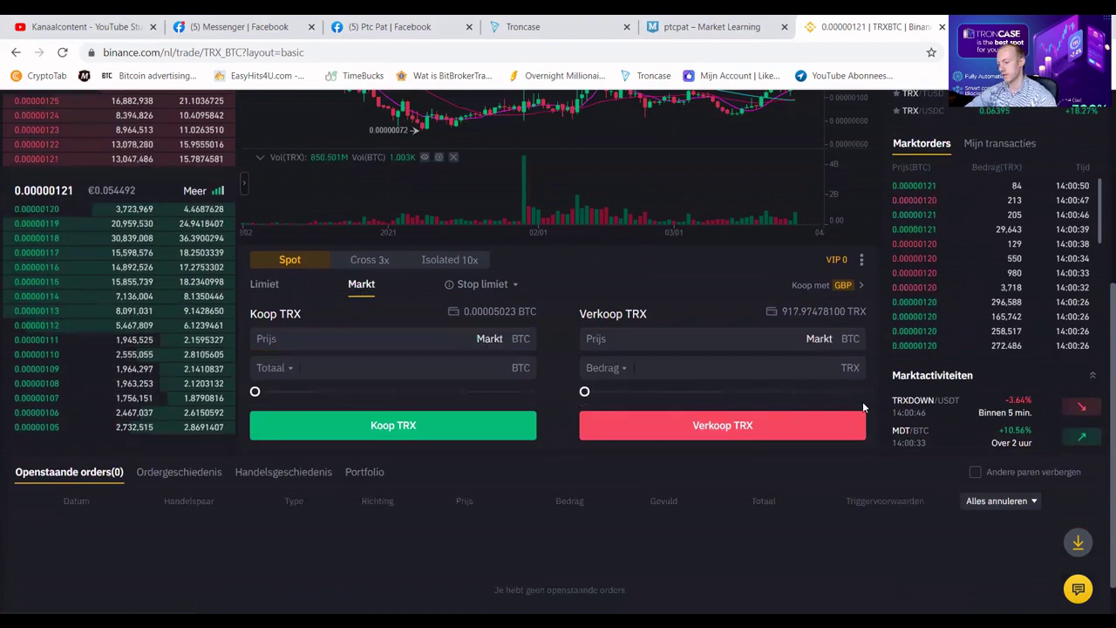
pyautogui.moveTo(584, 392); pyautogui.dragTo(863, 392)
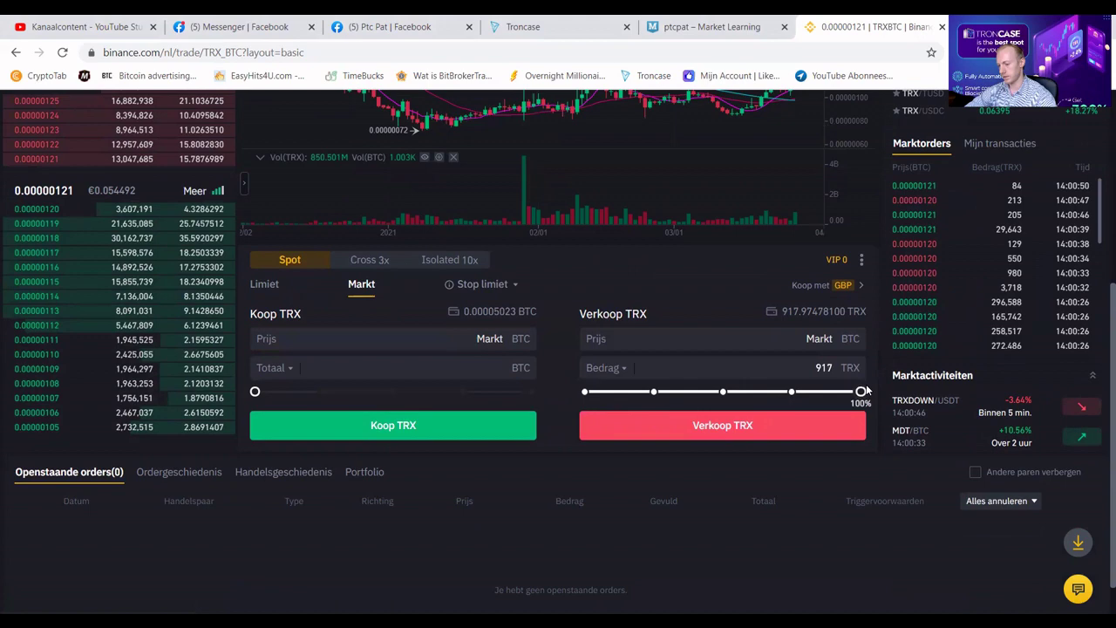
pyautogui.click(832, 425)
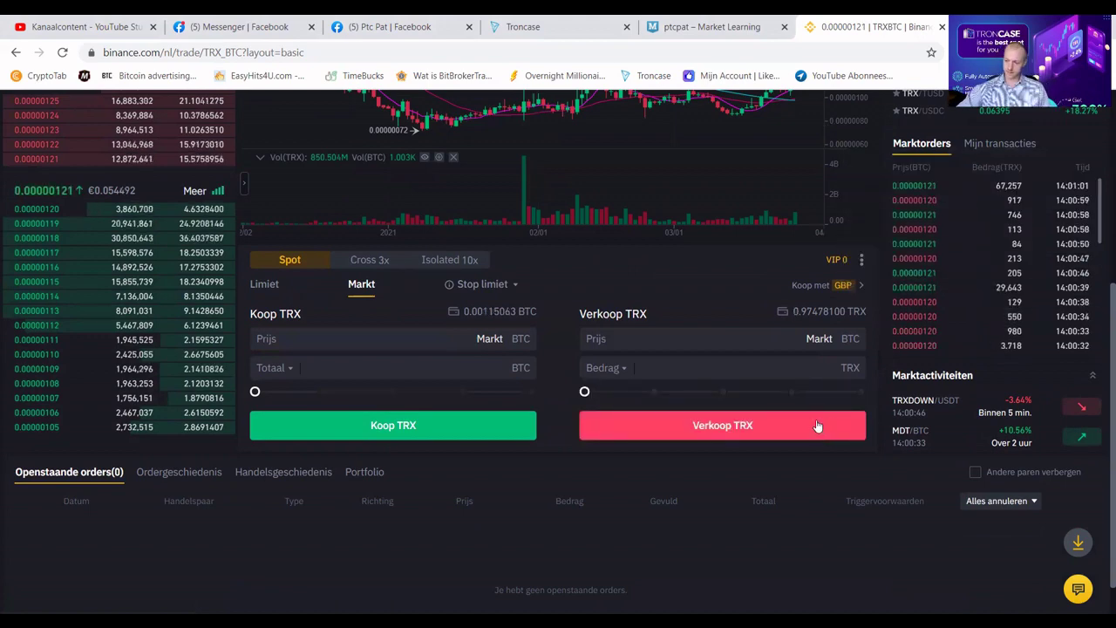
pyautogui.scroll(10, 816, 423)
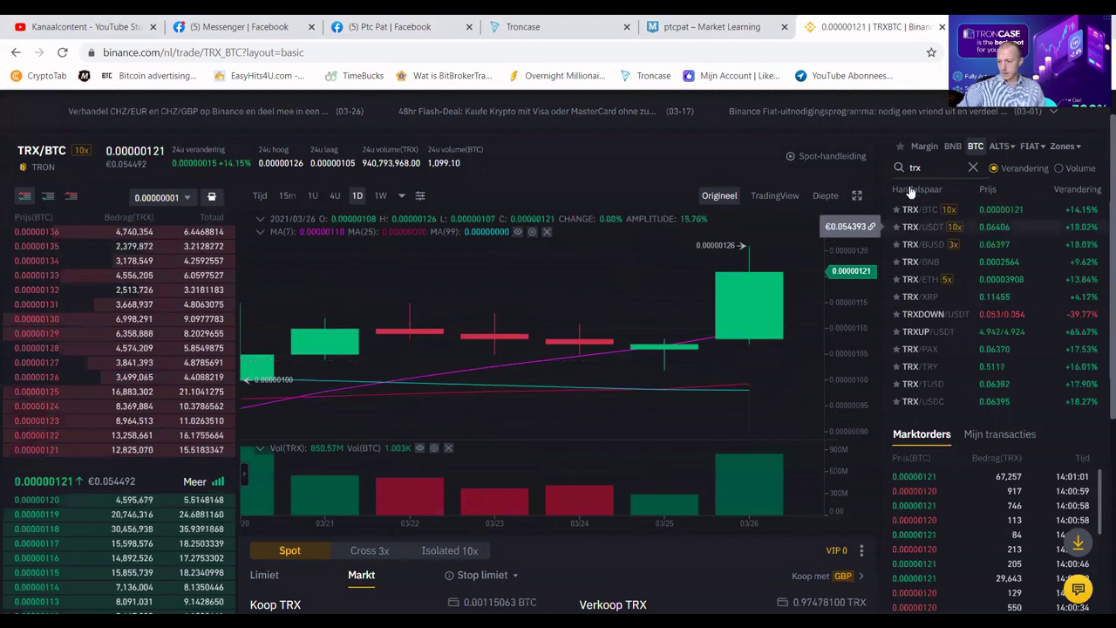
# Market-buy 0.33 LTC on the LTC/BTC pair using the full BTC balance.
pyautogui.doubleClick(921, 171)
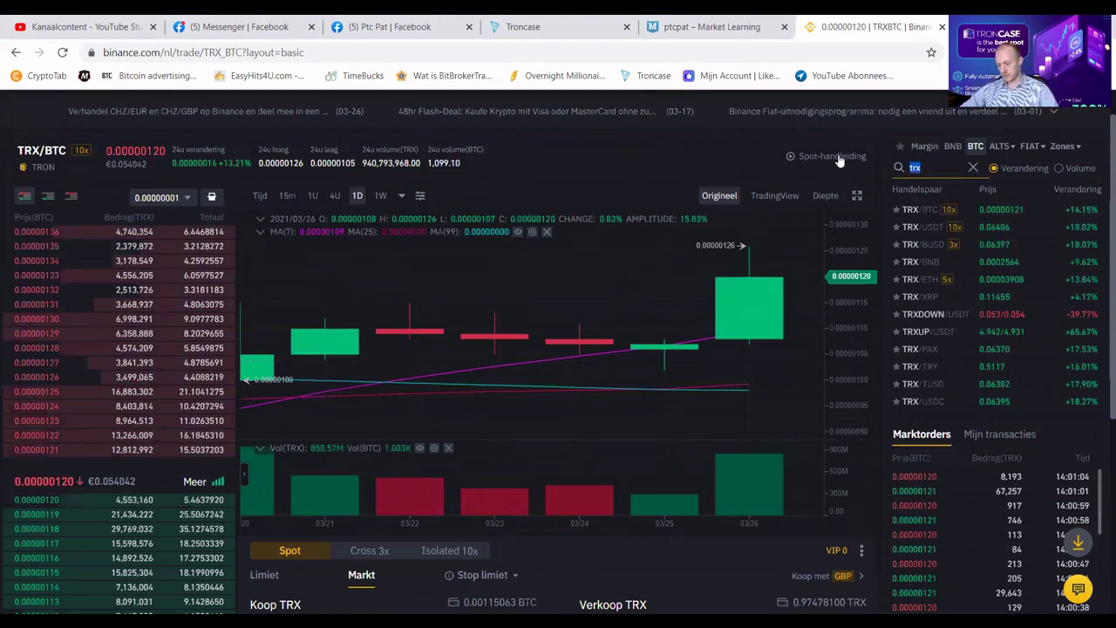
pyautogui.write('ltc')
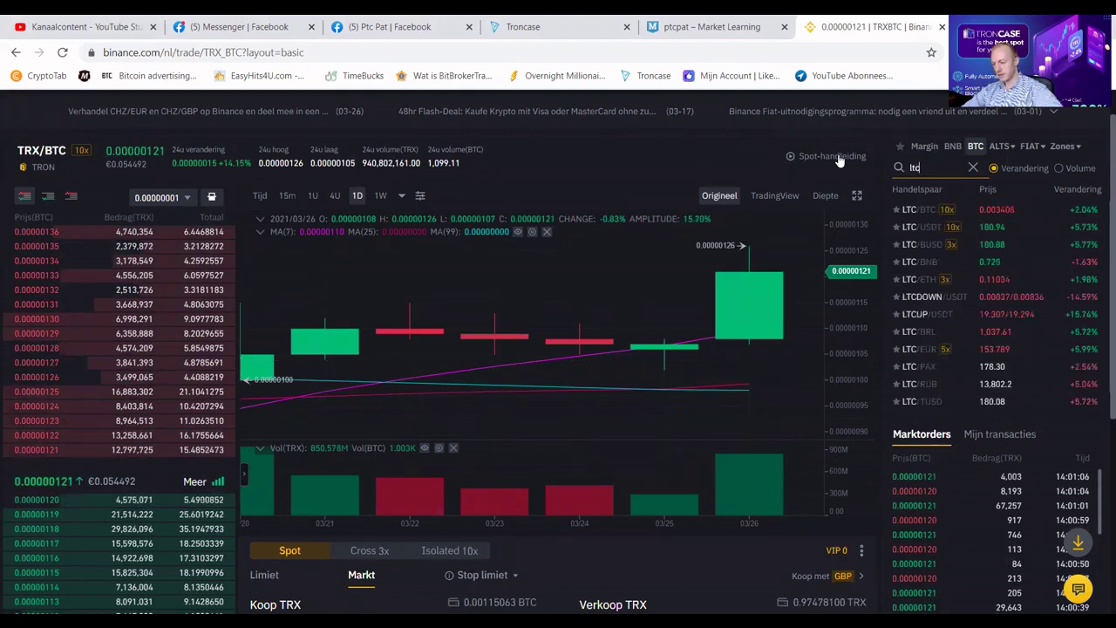
pyautogui.click(915, 211)
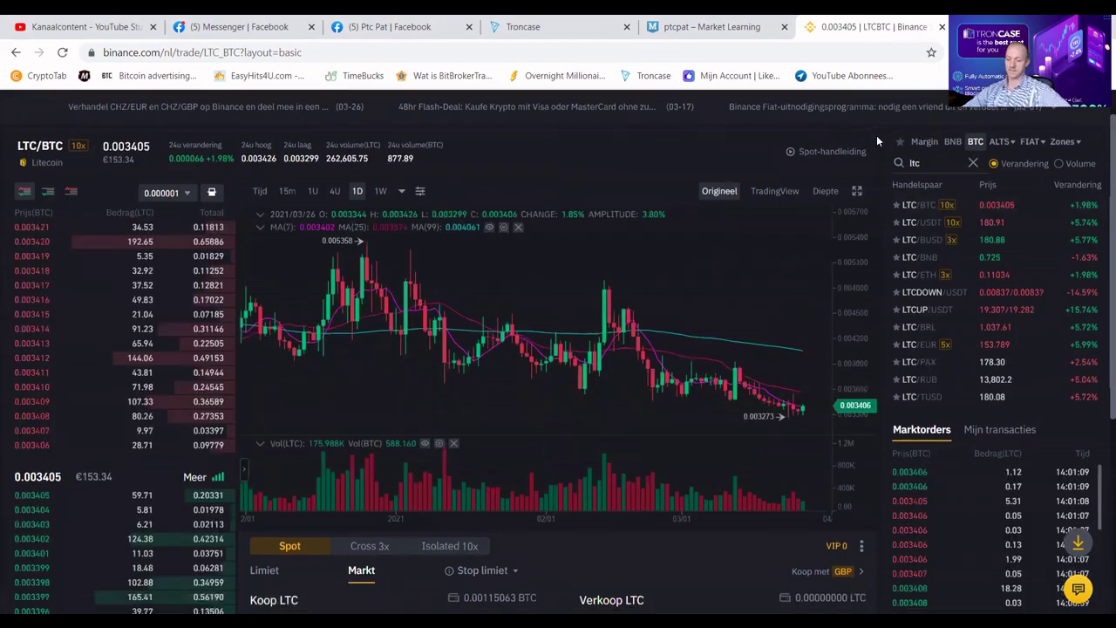
pyautogui.scroll(-4, 791, 370)
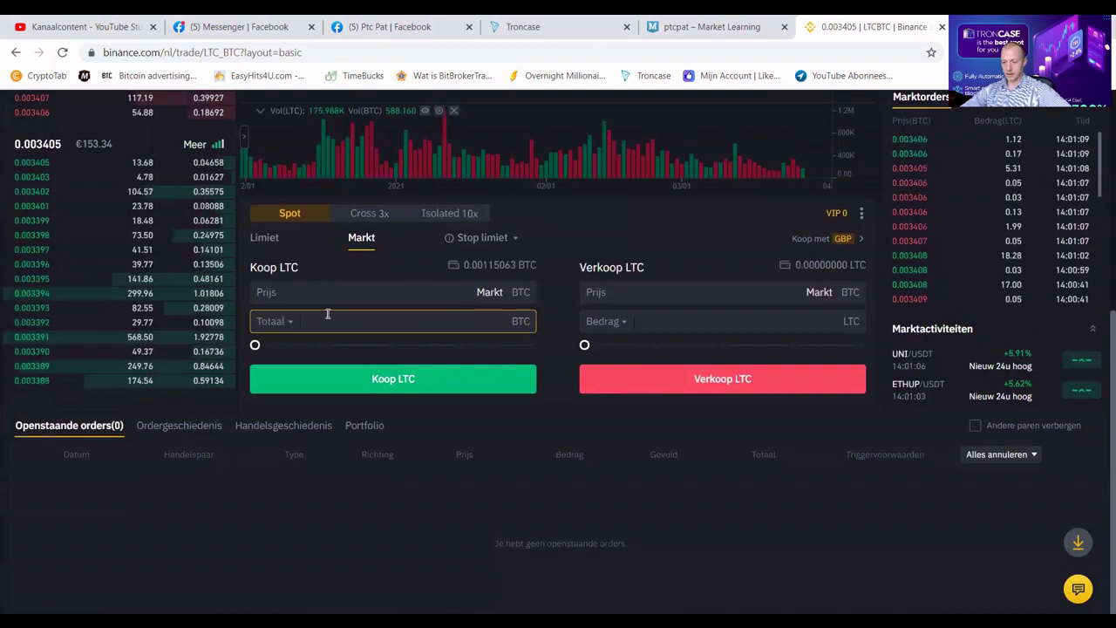
pyautogui.moveTo(270, 346); pyautogui.dragTo(571, 353)
pyautogui.click(451, 384)
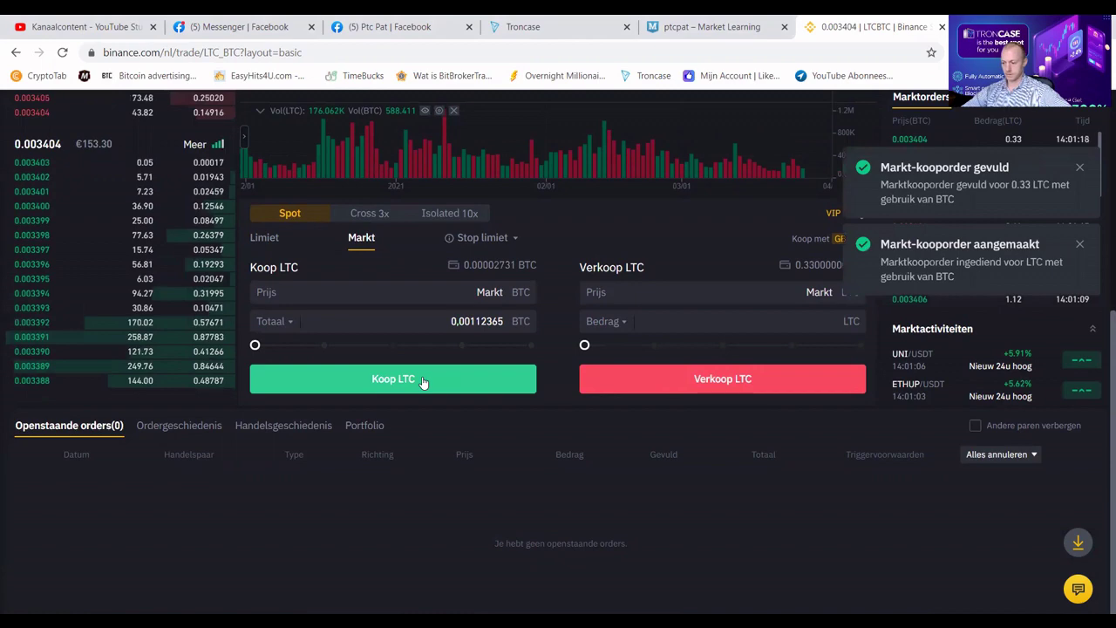
pyautogui.scroll(5, 422, 381)
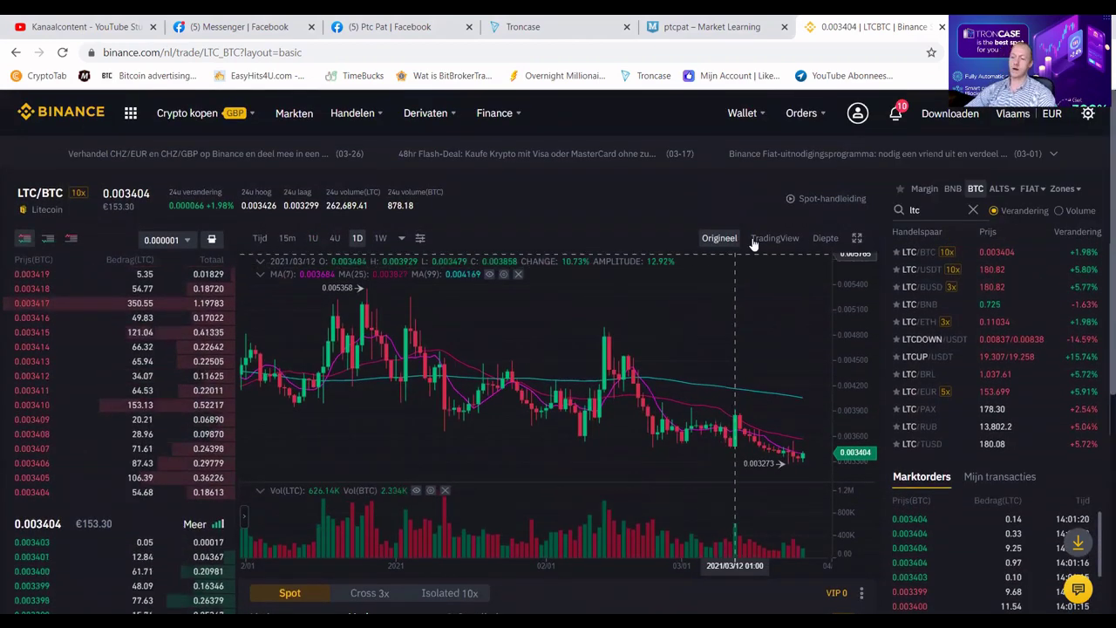
# Open the Spot wallet page from the Wallet menu.
pyautogui.moveTo(744, 117)
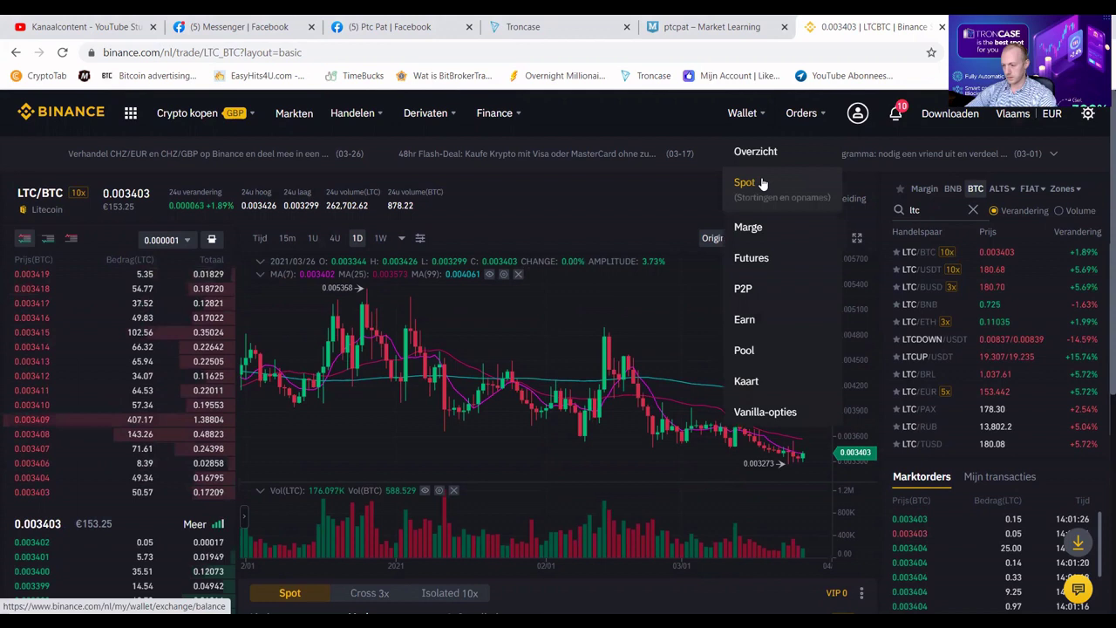
pyautogui.click(760, 183)
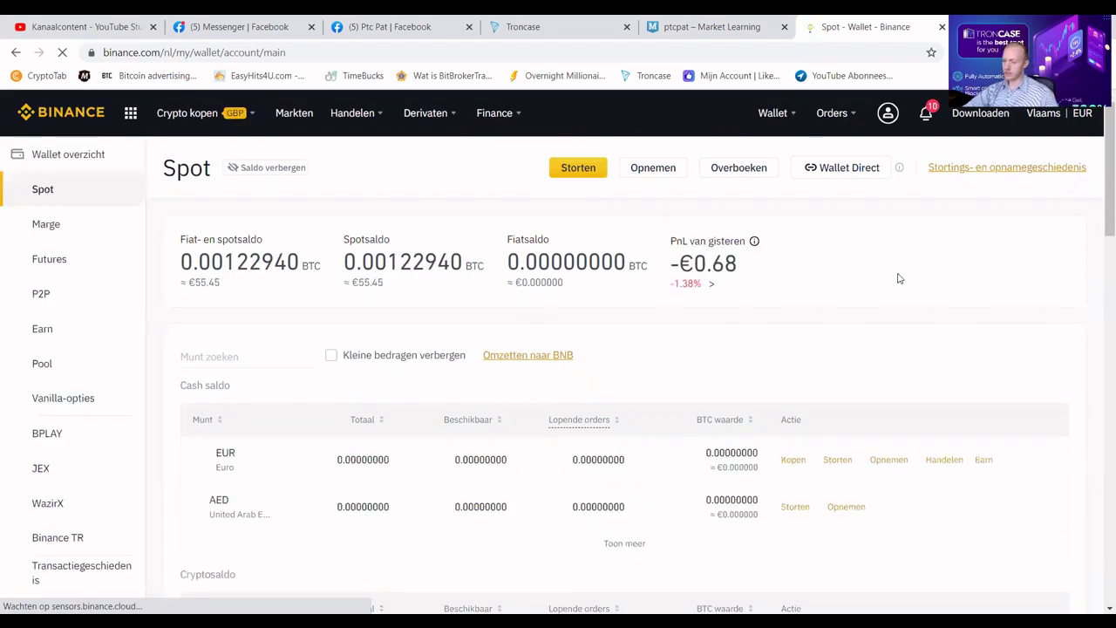
# Submit a max 0.33 LTC withdrawal to the saved 'Payeer ltc' address over the LTC network.
pyautogui.click(661, 183)
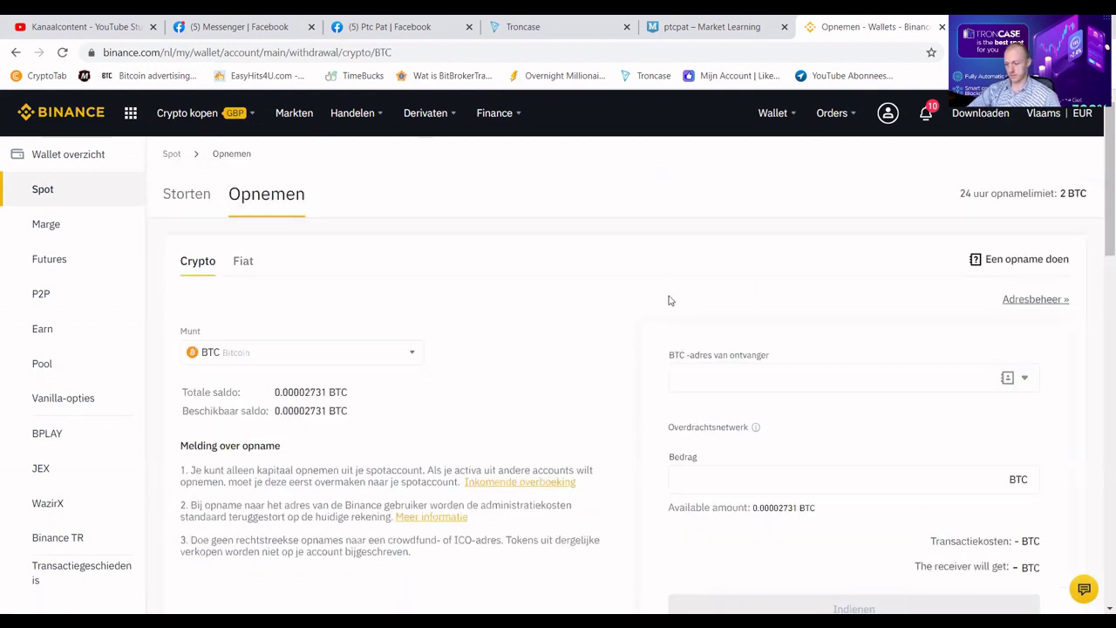
pyautogui.click(677, 378)
pyautogui.click(311, 354)
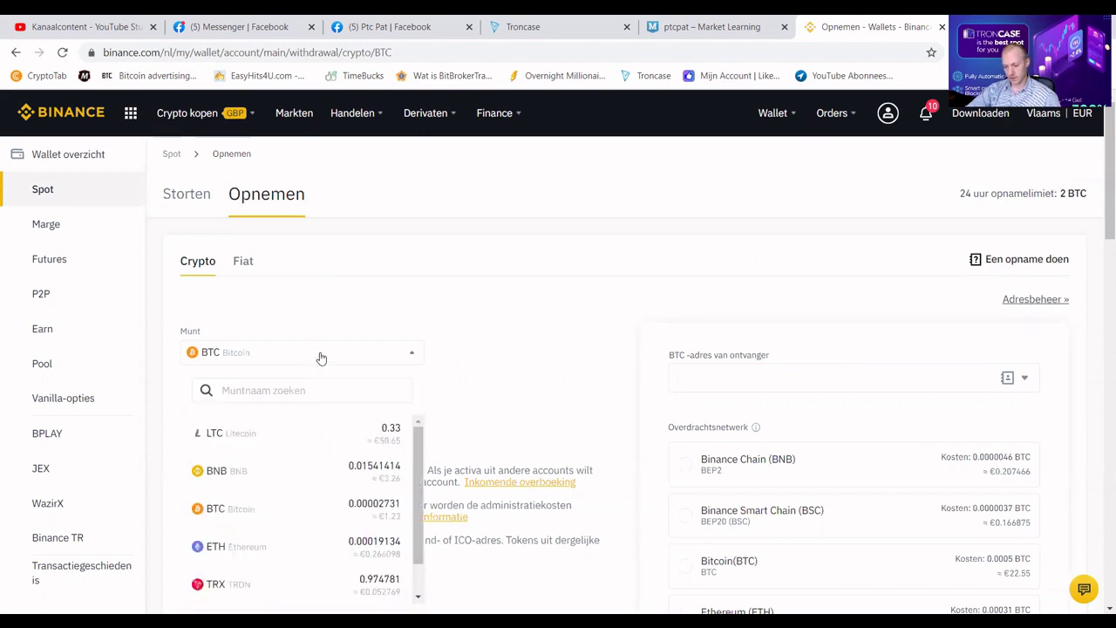
pyautogui.click(324, 434)
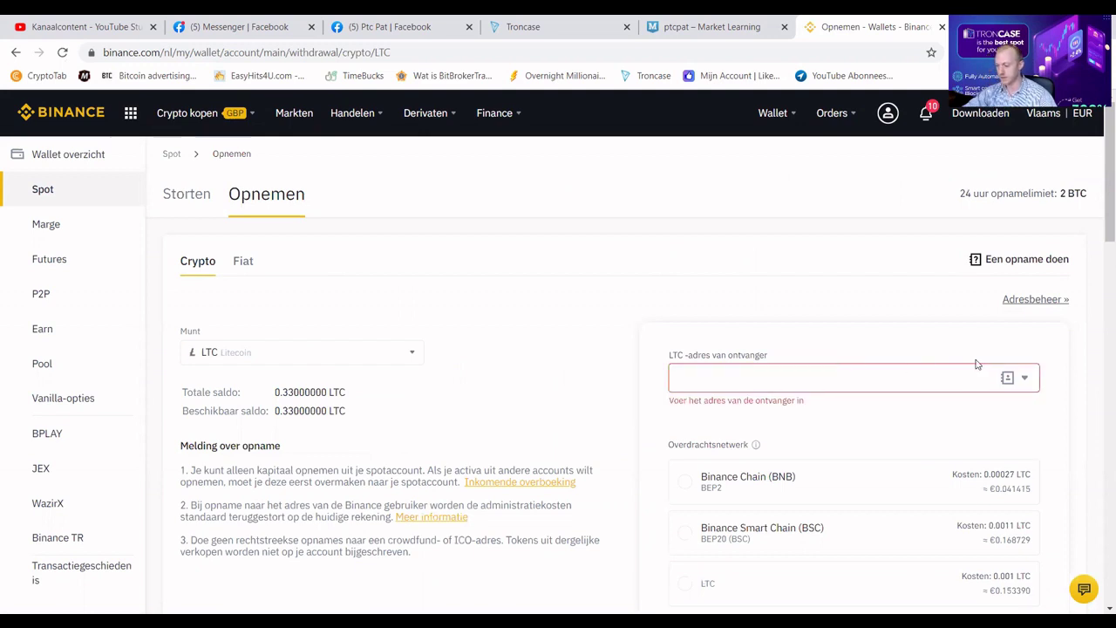
pyautogui.click(1007, 378)
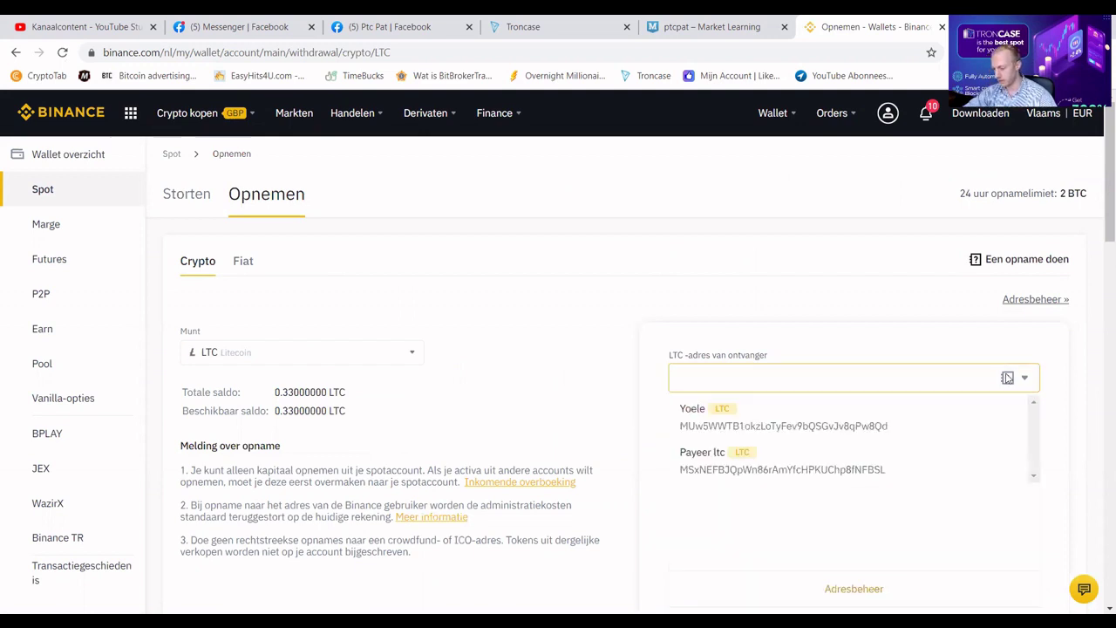
pyautogui.click(691, 460)
pyautogui.scroll(-3, 648, 384)
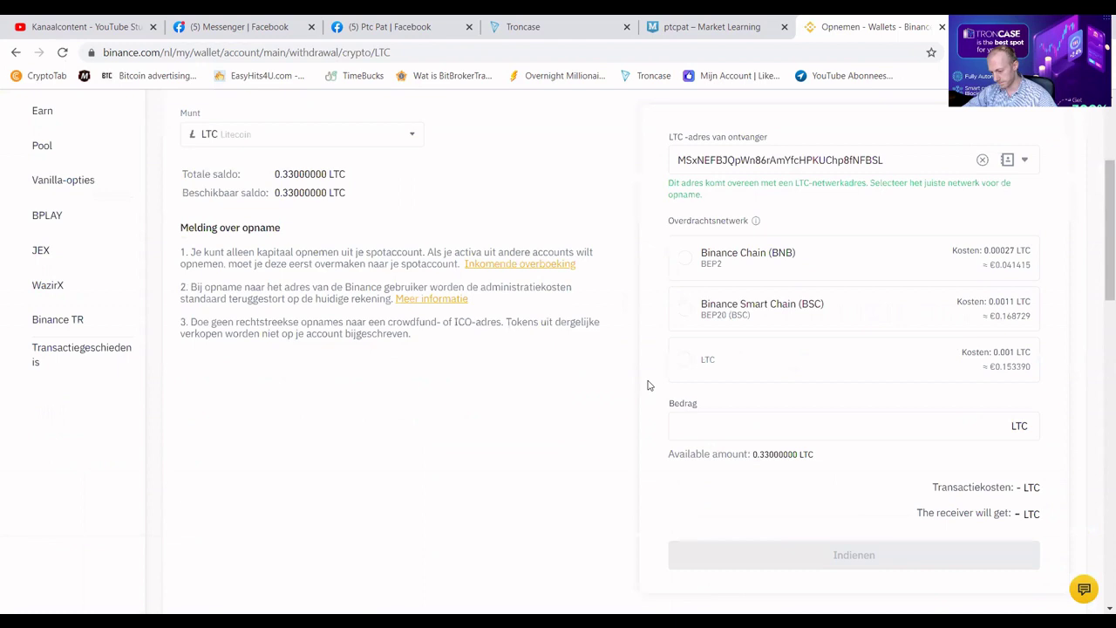
pyautogui.click(687, 361)
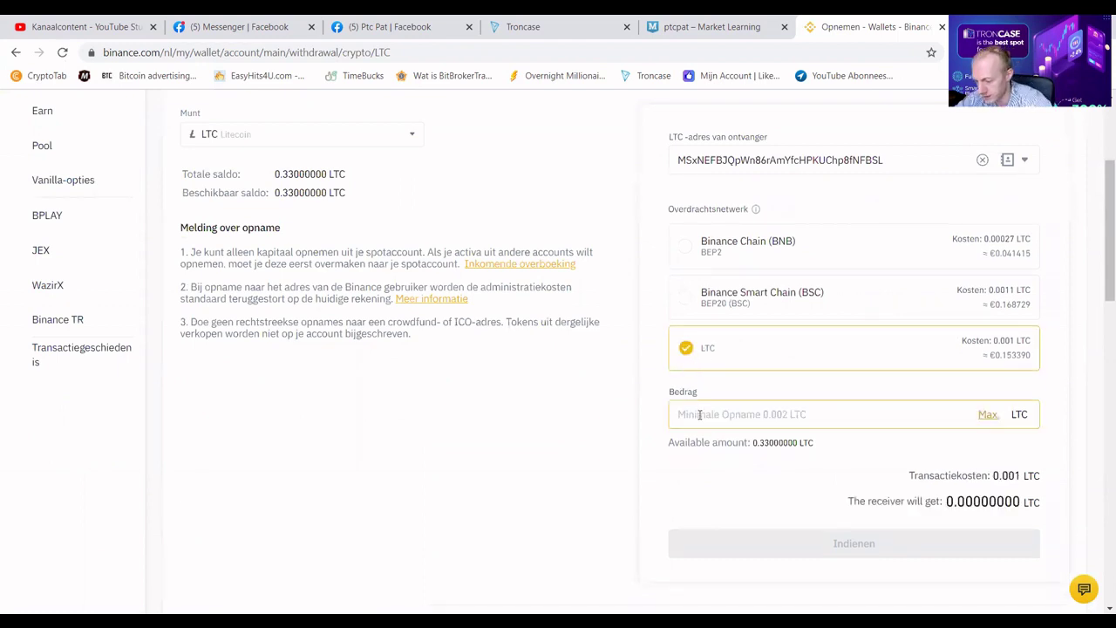
pyautogui.click(988, 415)
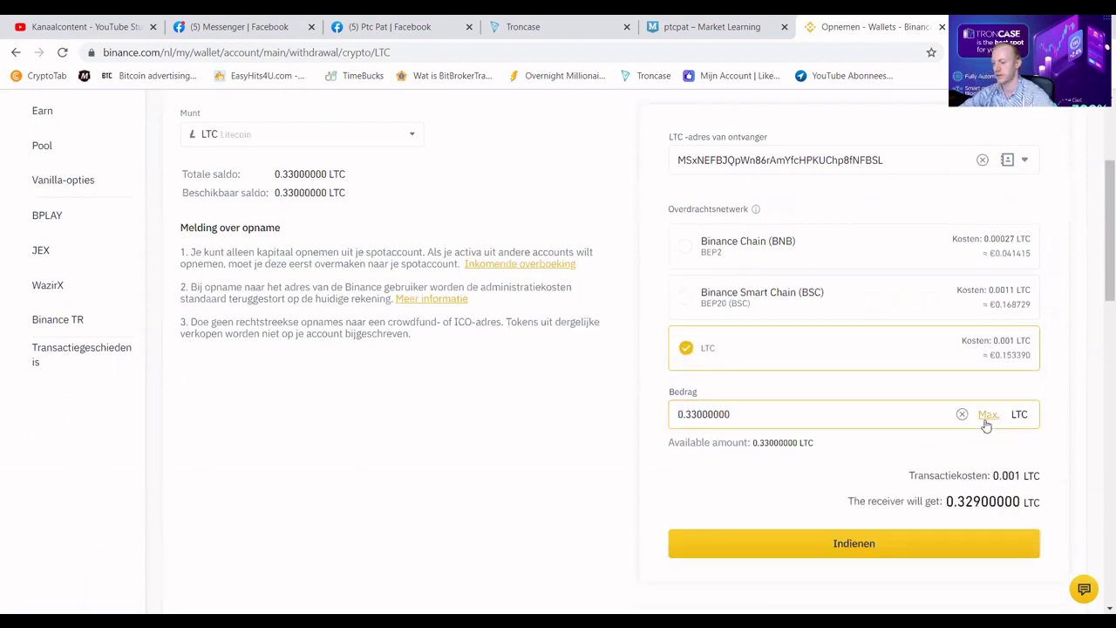
pyautogui.click(914, 548)
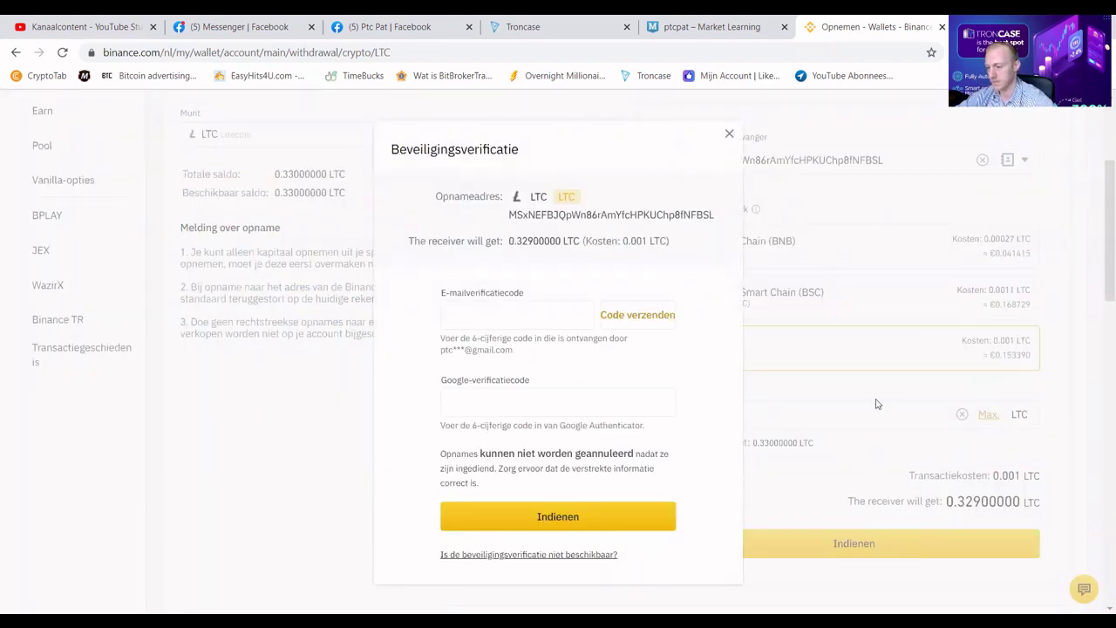
# Have Binance e-mail the withdrawal verification code.
pyautogui.click(640, 314)
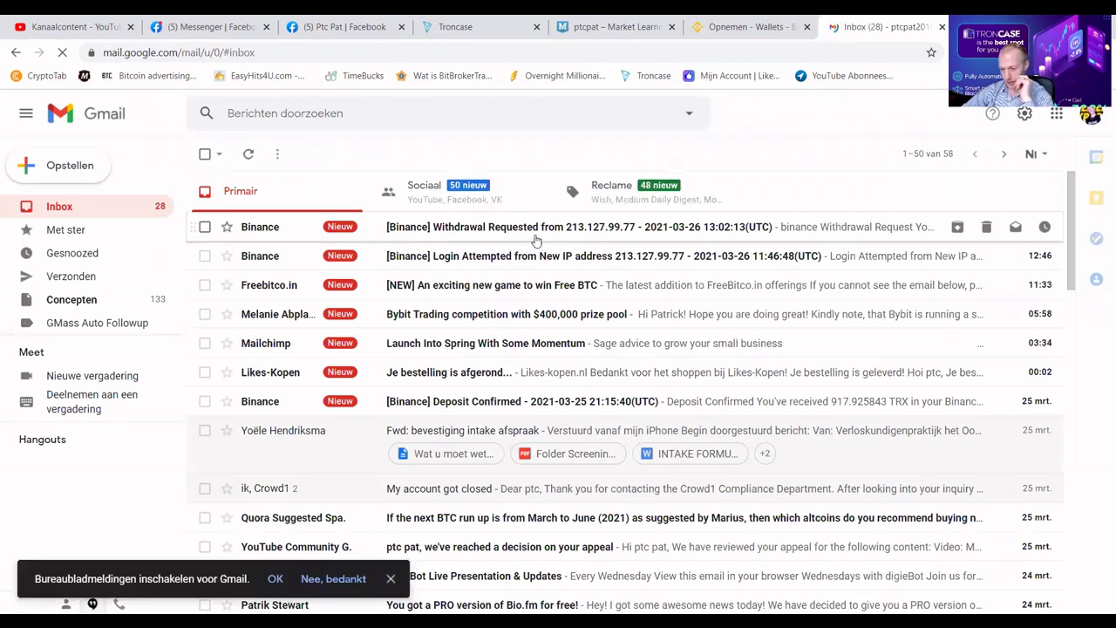
# Open the '[Binance] Withdrawal Requested' e-mail and scroll down to its verification code.
pyautogui.click(536, 231)
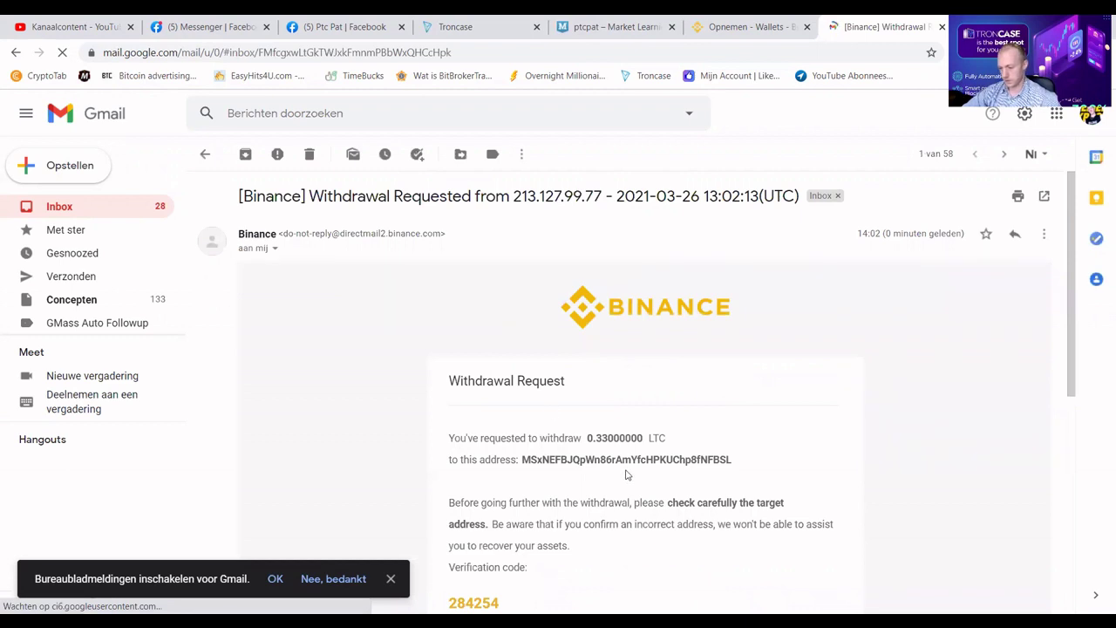
pyautogui.scroll(-2, 625, 474)
pyautogui.scroll(-1, 523, 445)
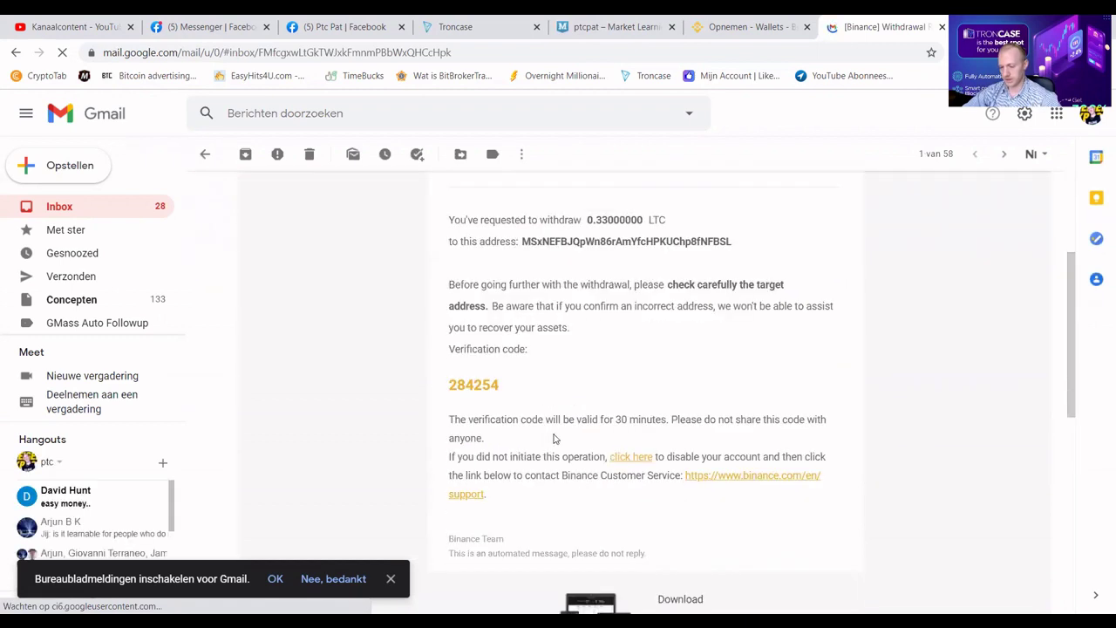
# Enter the e-mail and authenticator verification codes to submit the 0.33 LTC withdrawal.
pyautogui.click(737, 28)
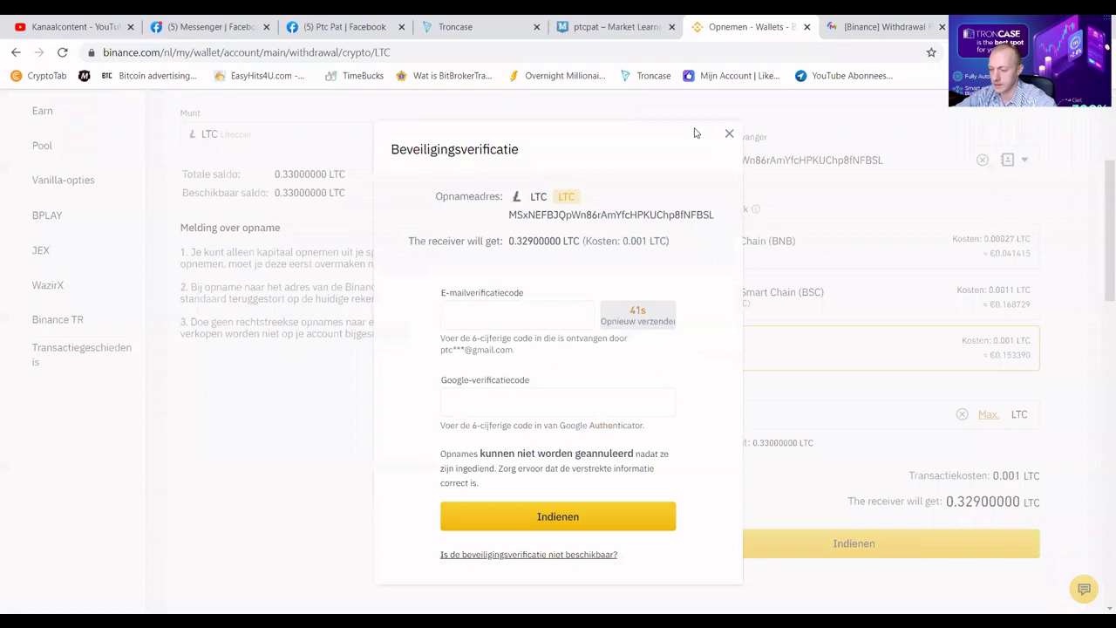
pyautogui.click(542, 307)
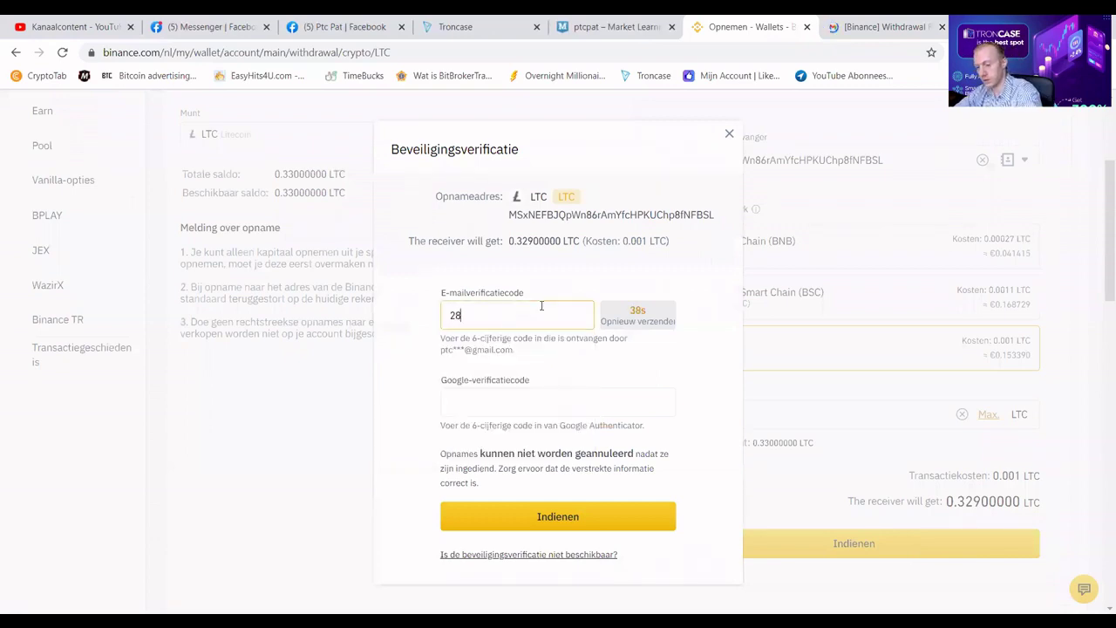
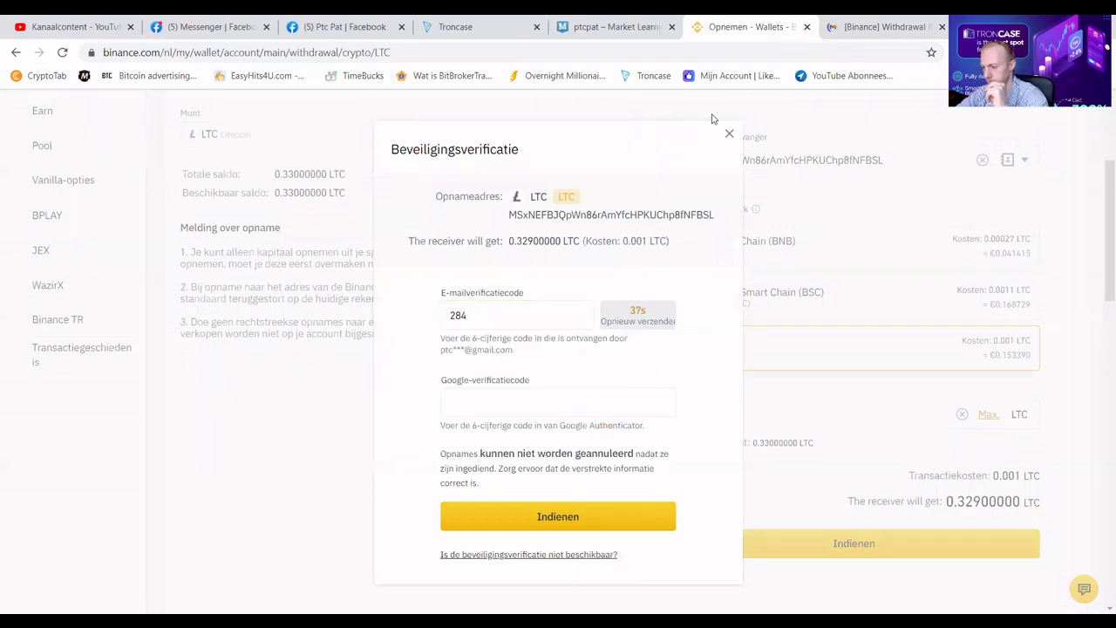
pyautogui.click(876, 27)
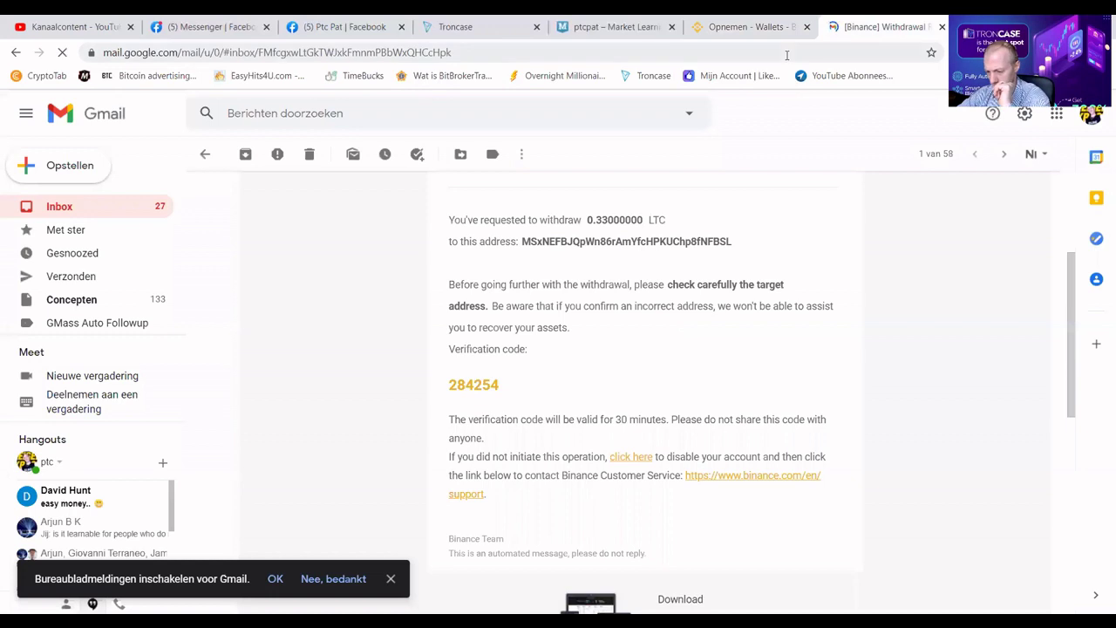
pyautogui.click(748, 27)
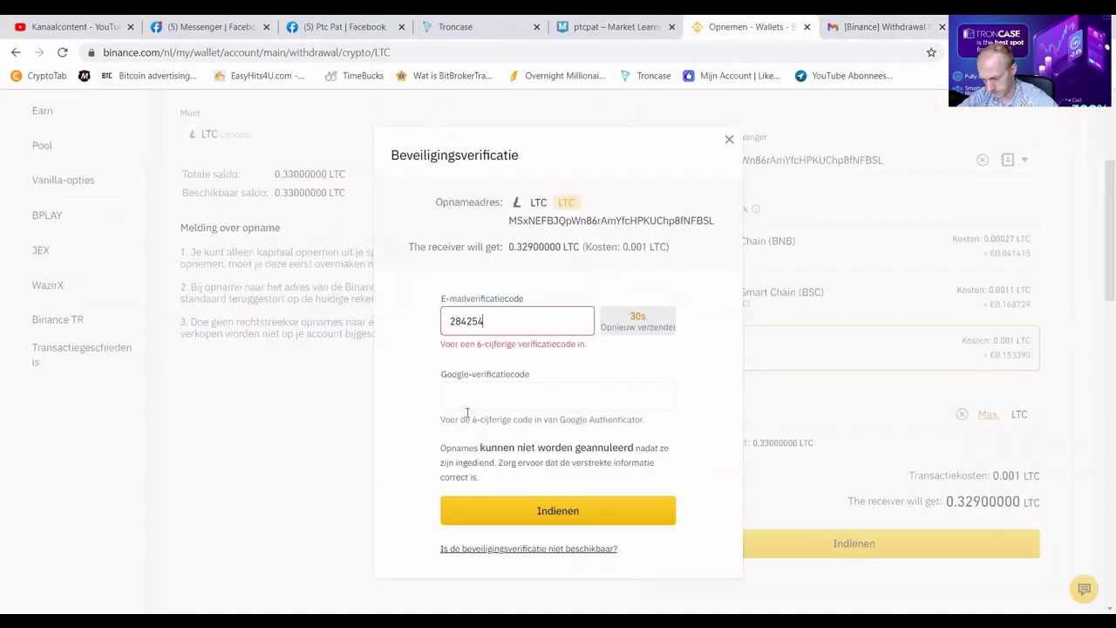
pyautogui.click(527, 399)
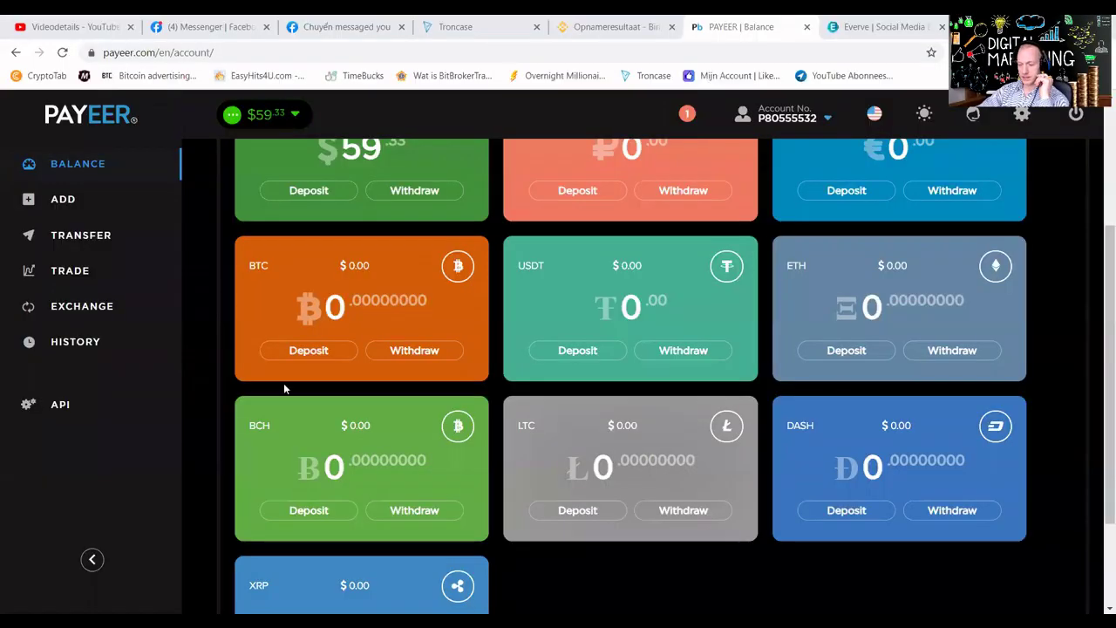
# Scroll the Payeer balance page to the top to view the $59.33 USD account.
pyautogui.scroll(3, 402, 322)
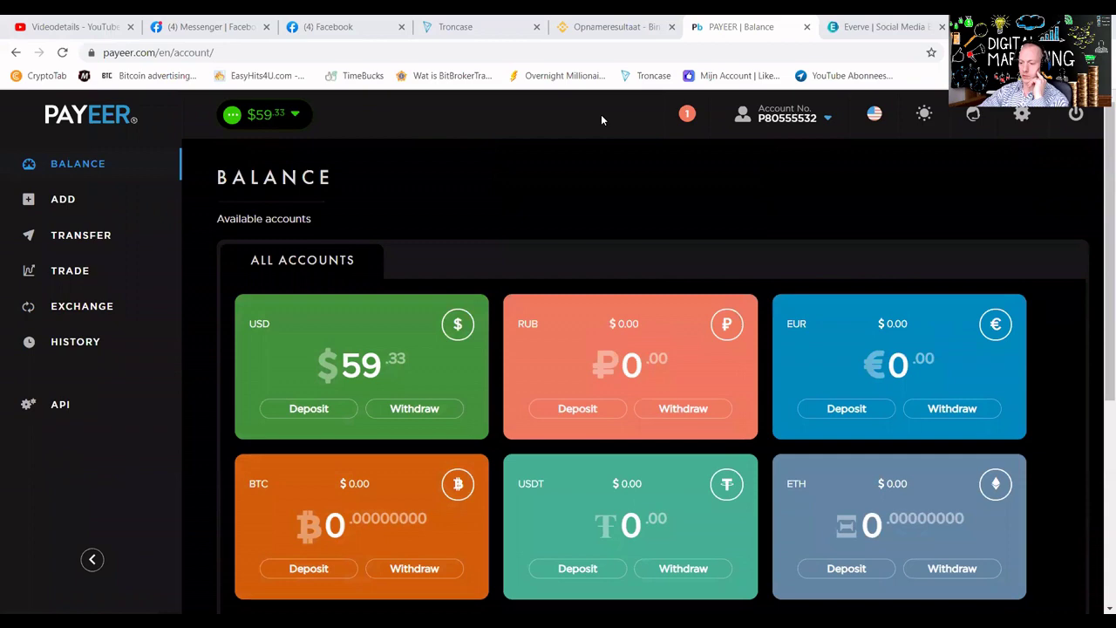
# On Everve's Add Funds page, enter 9.23 as the amount and pay via Payeer.
pyautogui.click(878, 35)
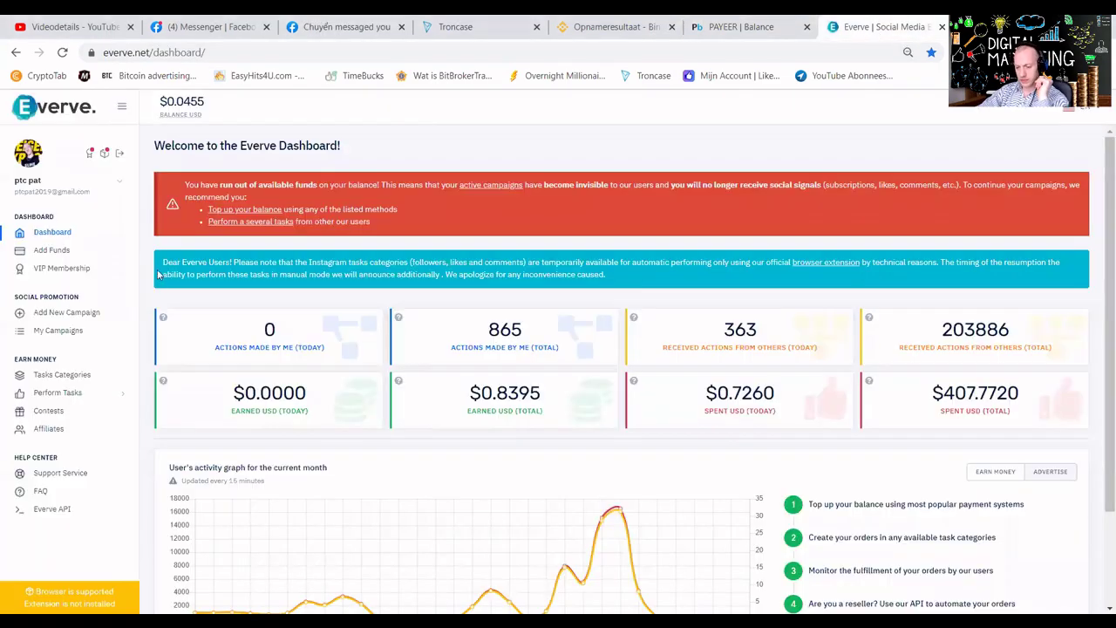
pyautogui.click(196, 122)
pyautogui.click(188, 162)
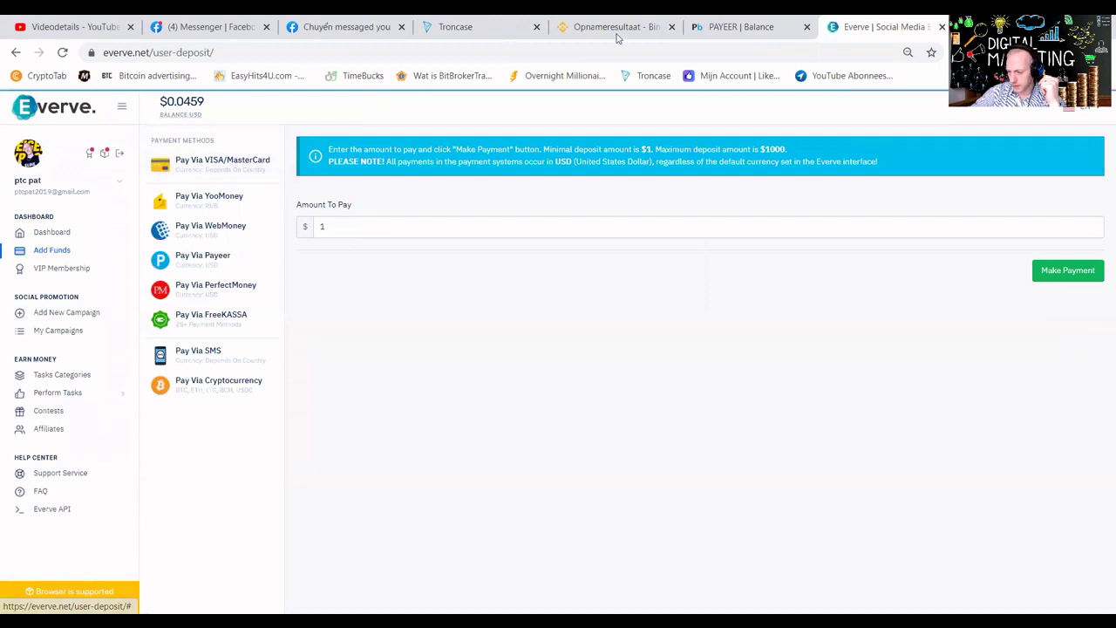
pyautogui.click(720, 33)
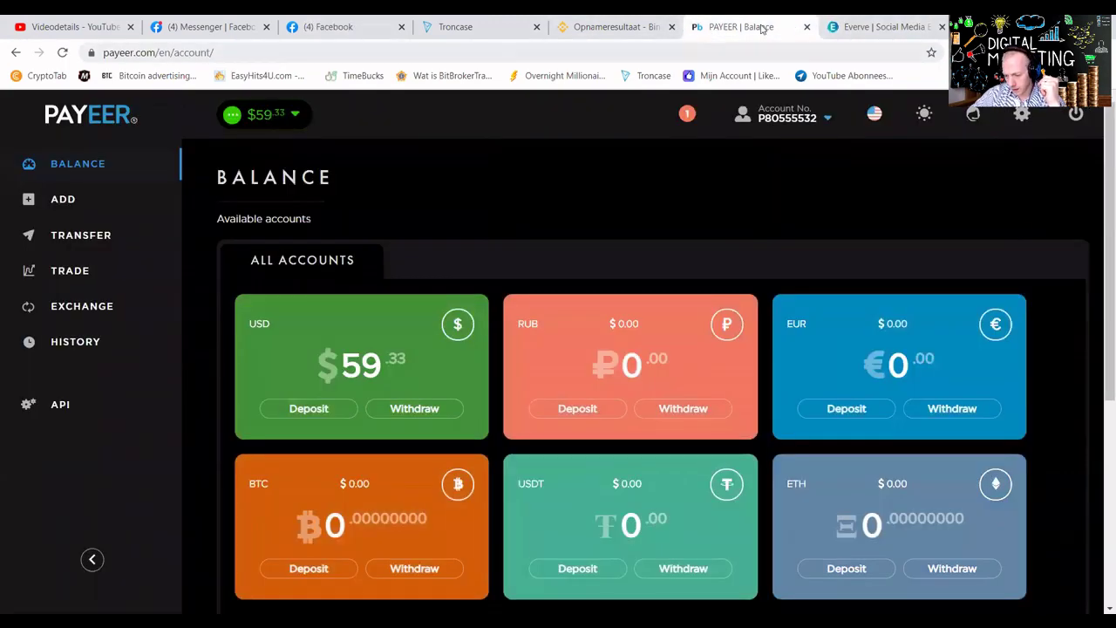
pyautogui.click(842, 26)
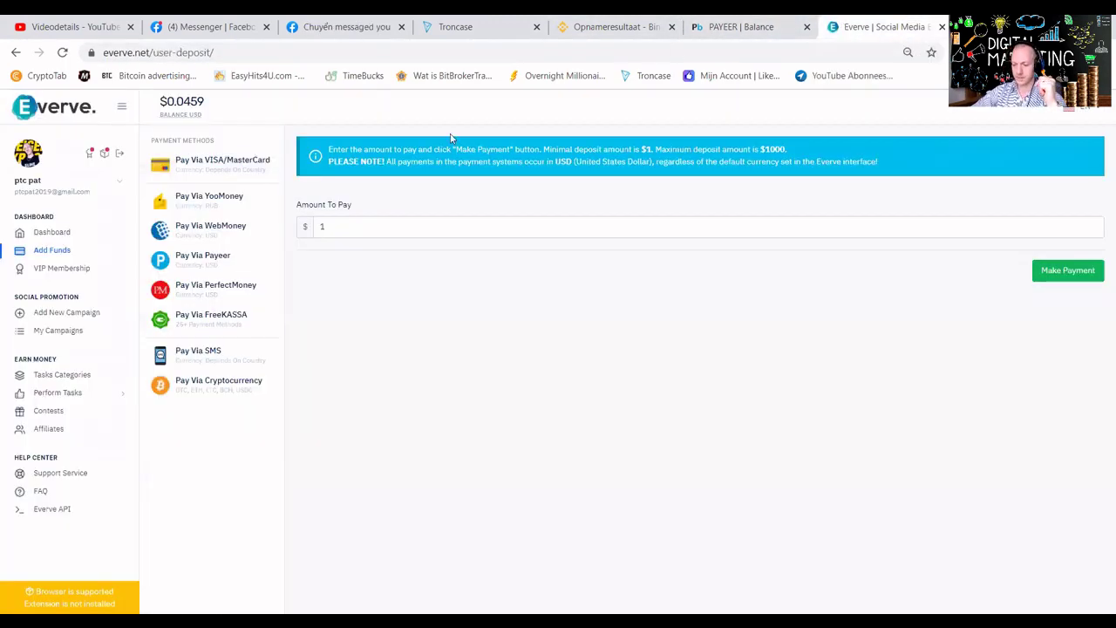
pyautogui.doubleClick(317, 226)
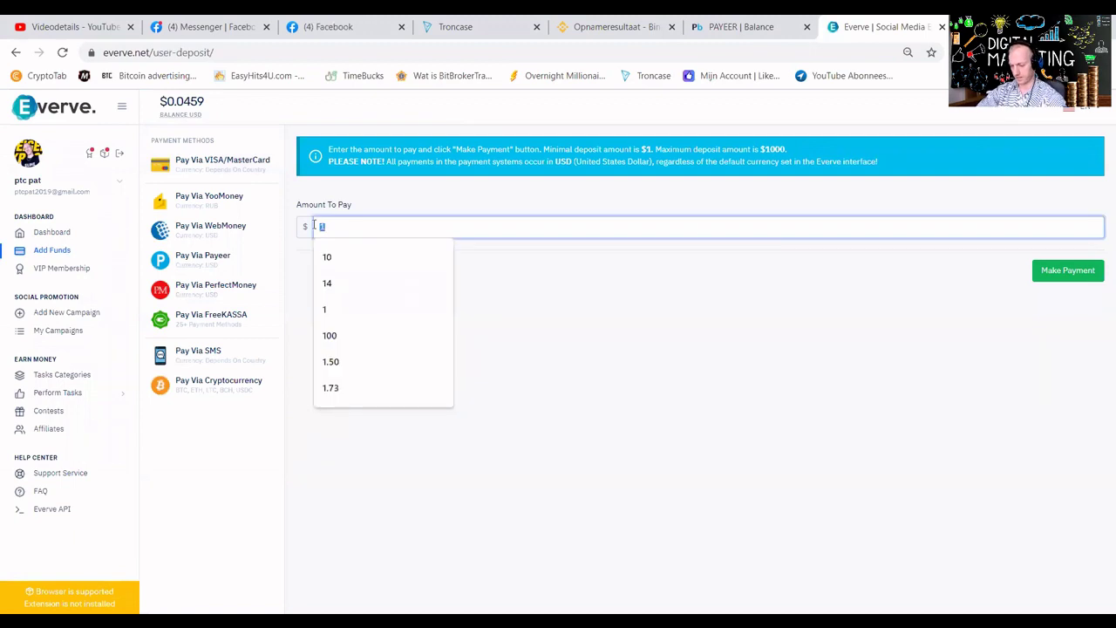
pyautogui.write('9')
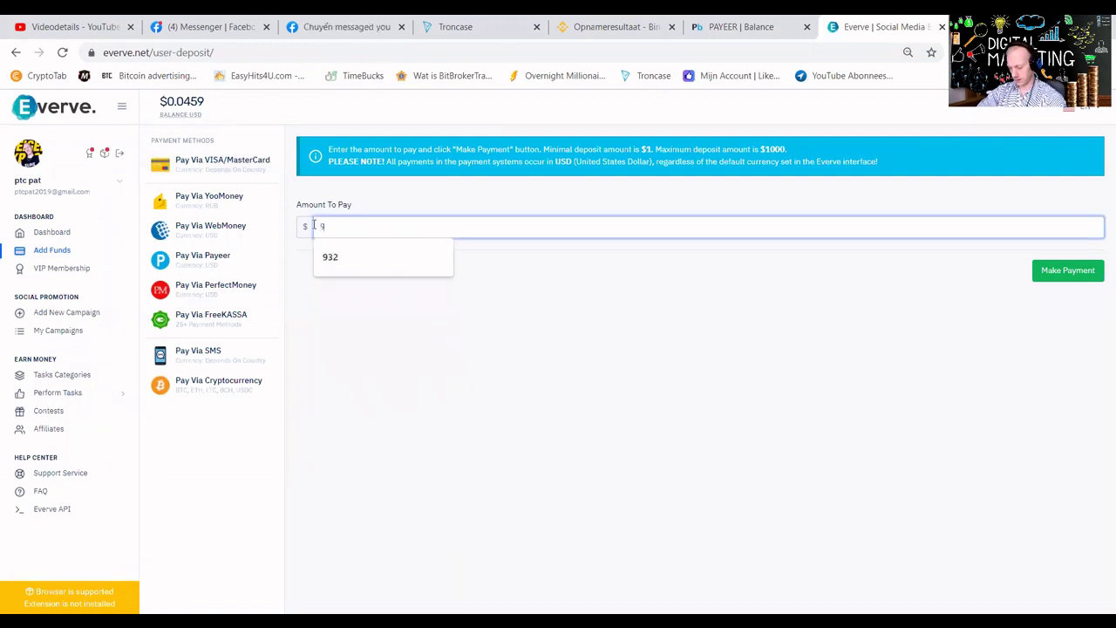
pyautogui.press('Escape')
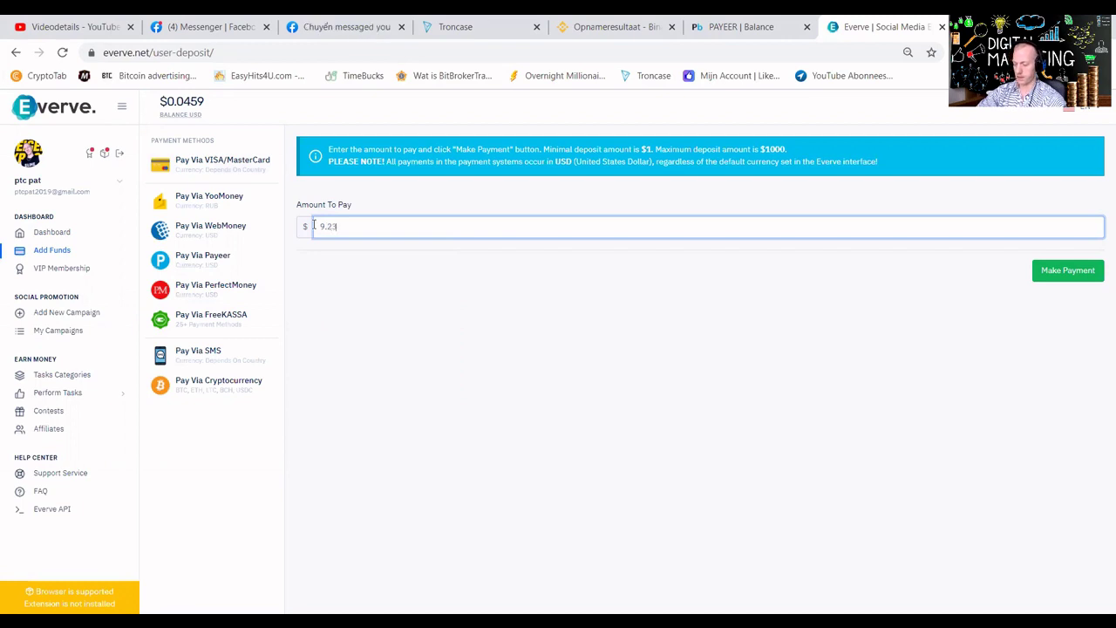
pyautogui.click(223, 268)
# Pay the $9.32 Everve invoice from the Payeer USD account and confirm it.
pyautogui.click(1053, 269)
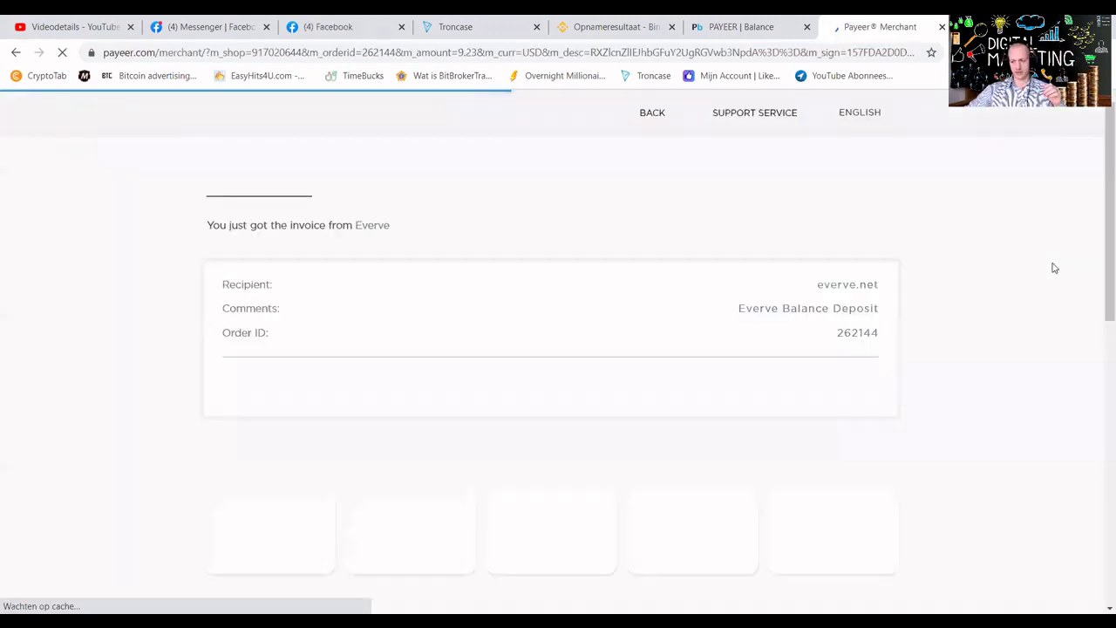
pyautogui.moveTo(322, 511)
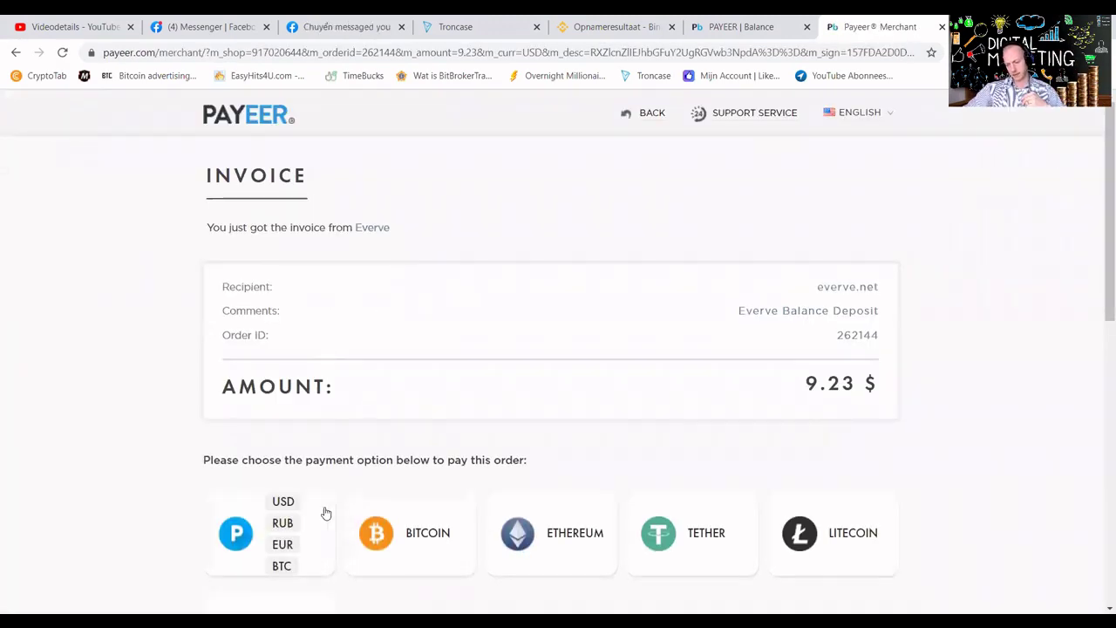
pyautogui.click(284, 500)
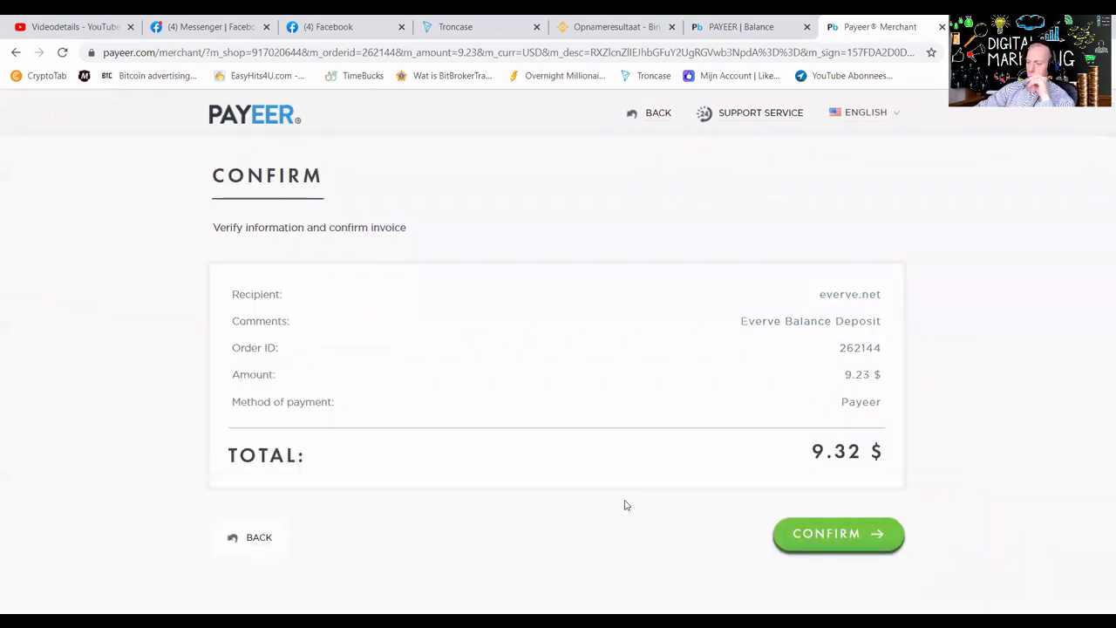
pyautogui.click(806, 537)
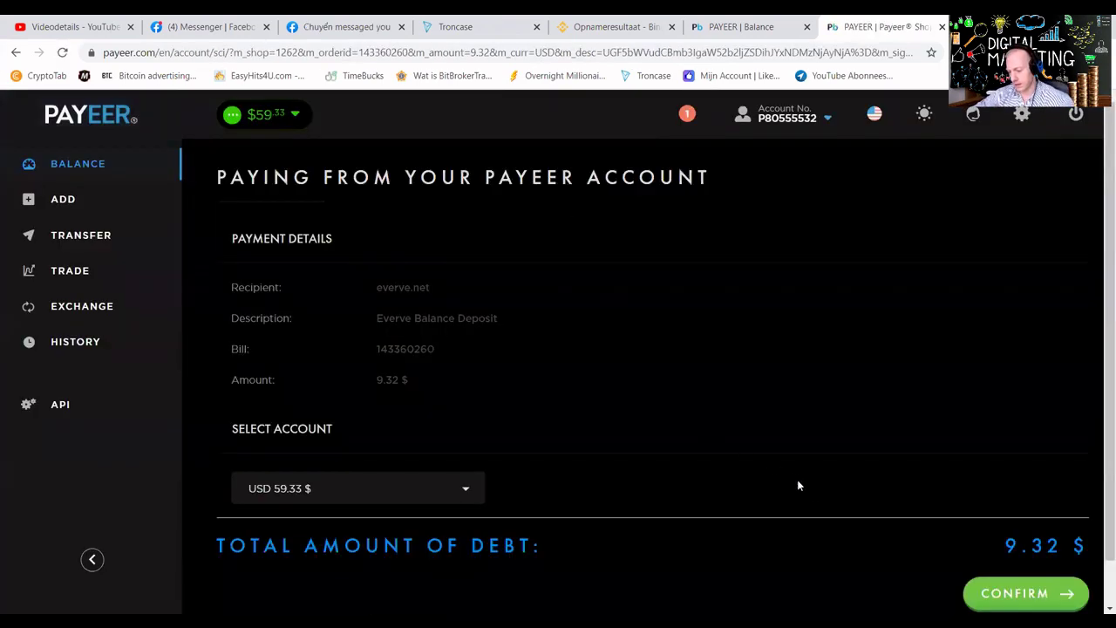
pyautogui.click(1005, 593)
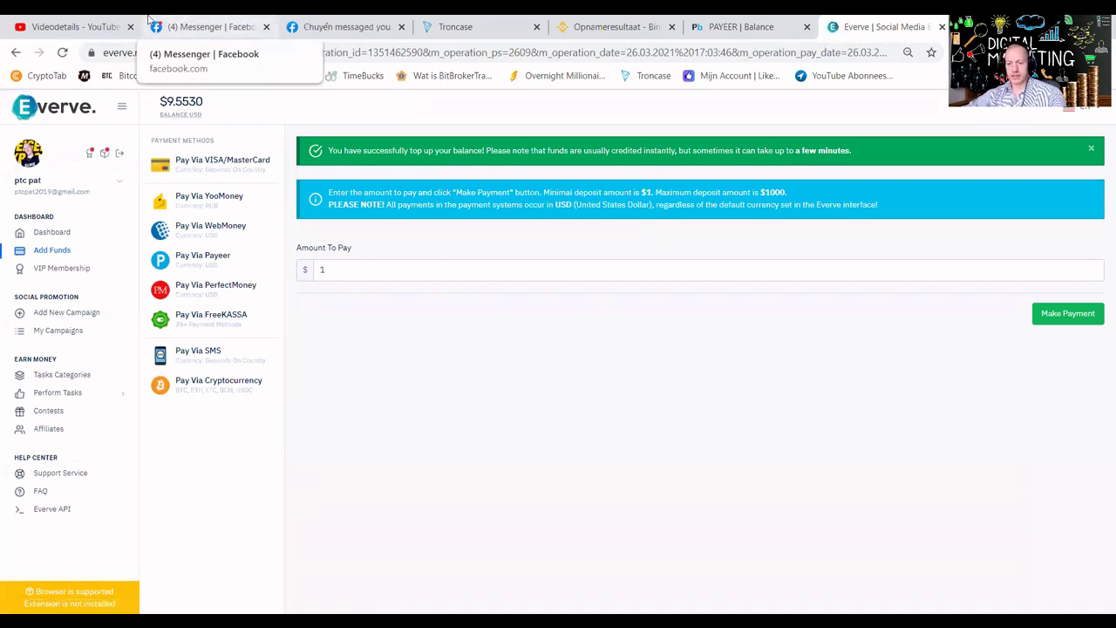
# Confirm the Everve balance is $9.5530, then return to the Team Vietnam Troncase video details.
pyautogui.click(70, 32)
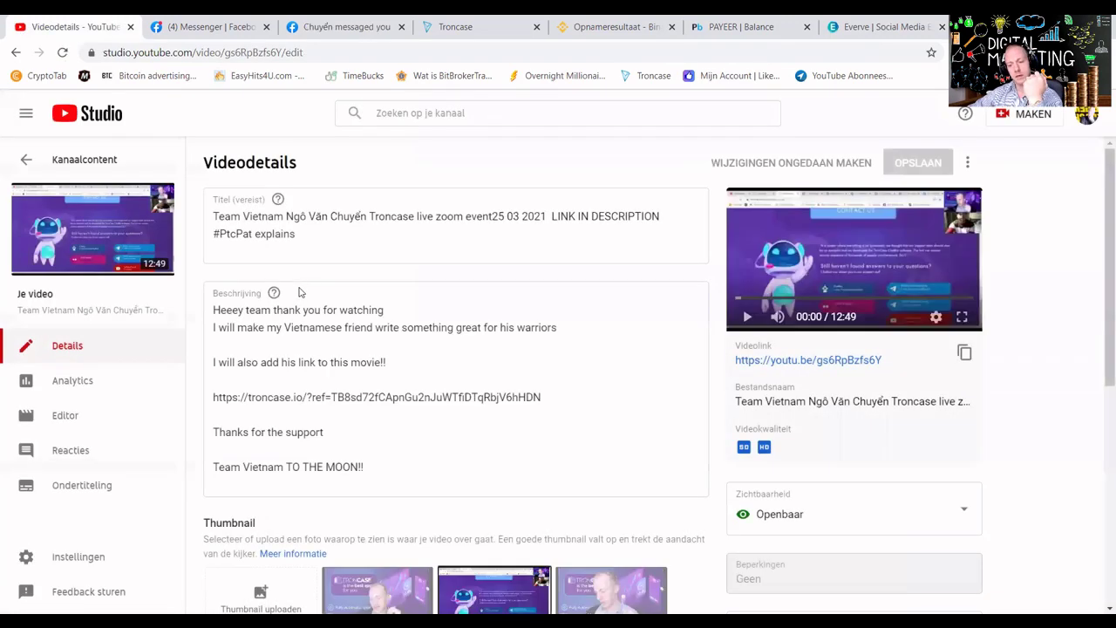
# Open the 5:15 WSB $130 PUMP THE PRICE video from Kanaalcontent and copy its link for Everve.
pyautogui.click(27, 161)
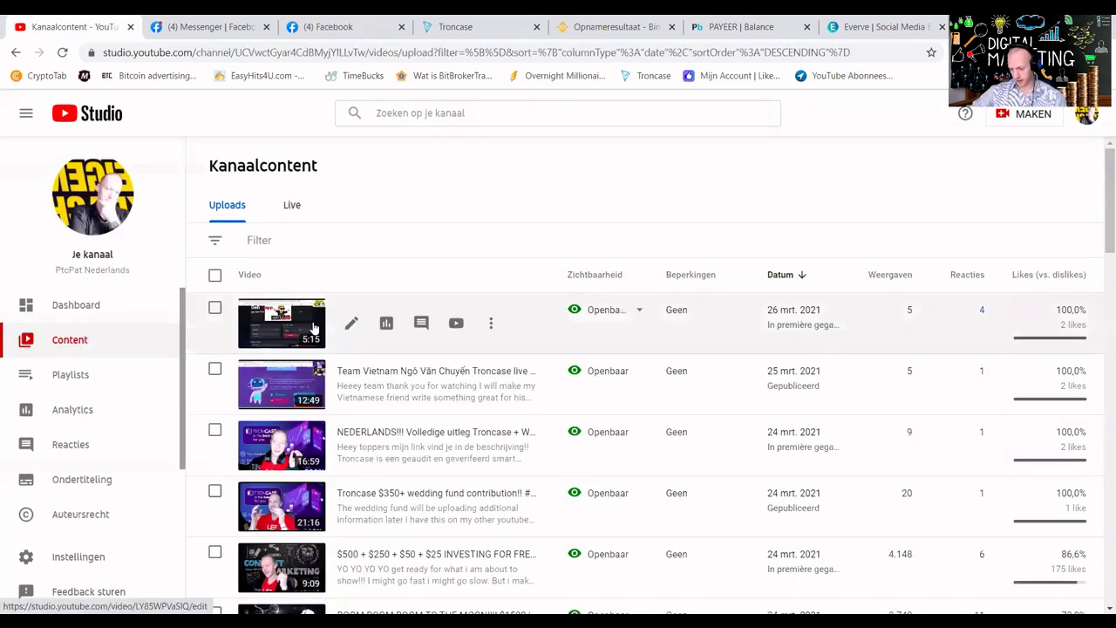
pyautogui.click(294, 319)
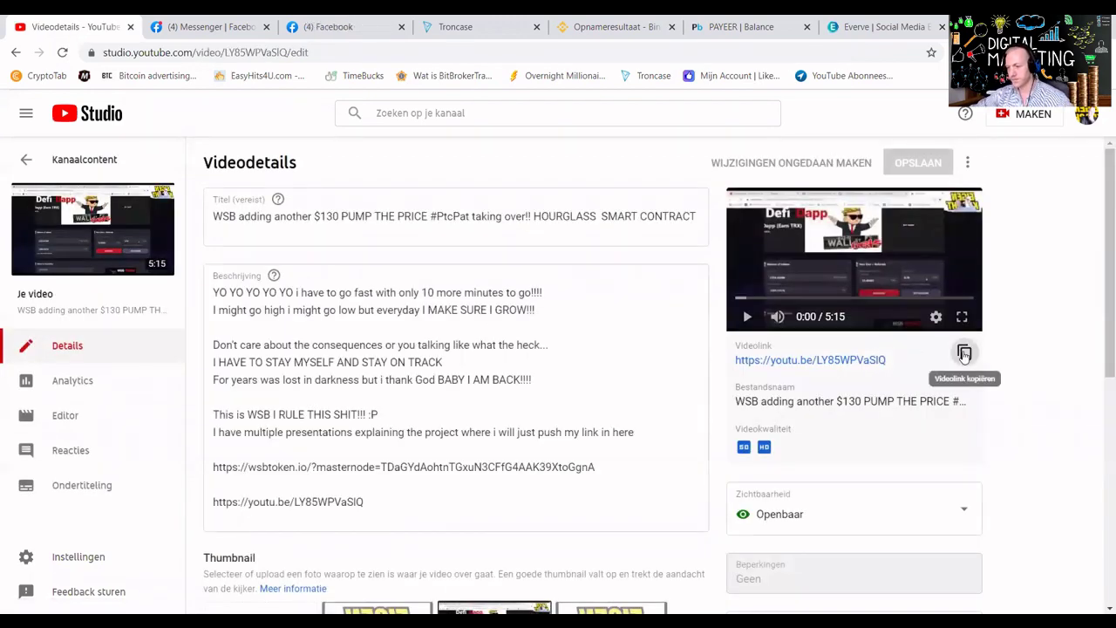
pyautogui.click(964, 353)
pyautogui.click(841, 26)
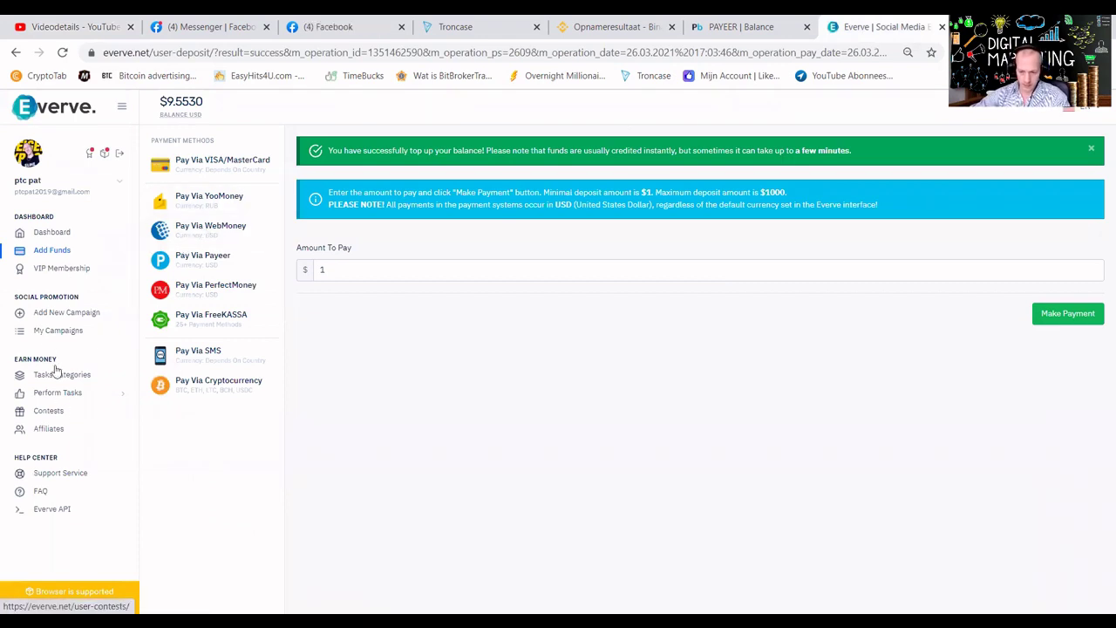
# Create YouTube Views campaign 806406 at $0.0020 from the pasted WSB $130 video link.
pyautogui.click(51, 312)
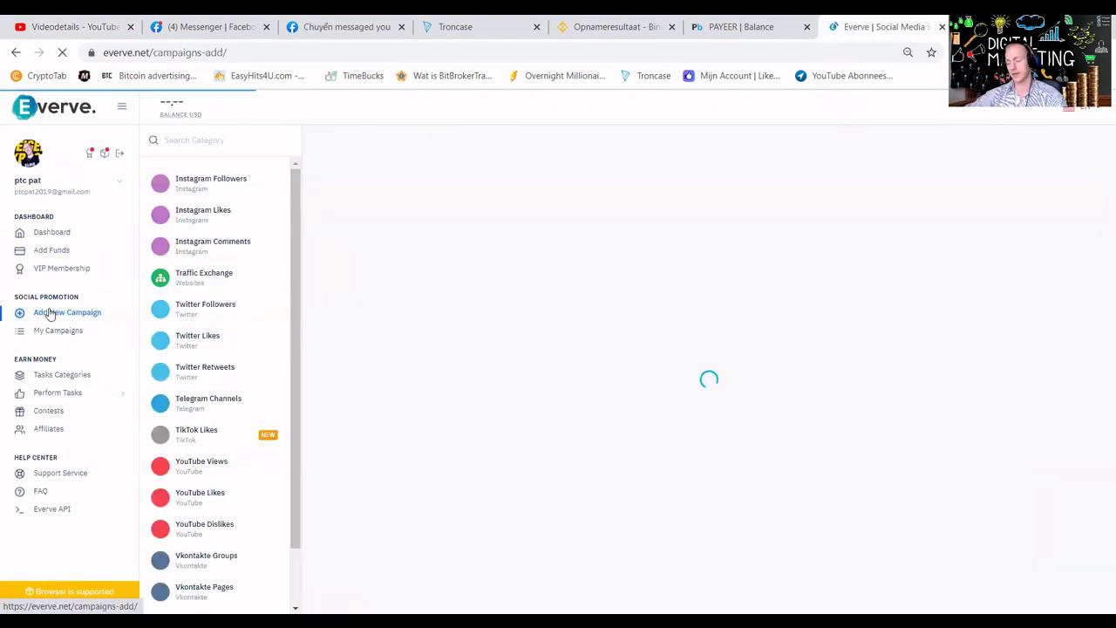
pyautogui.click(211, 469)
pyautogui.click(364, 227)
pyautogui.hotkey('ctrl', 'v')
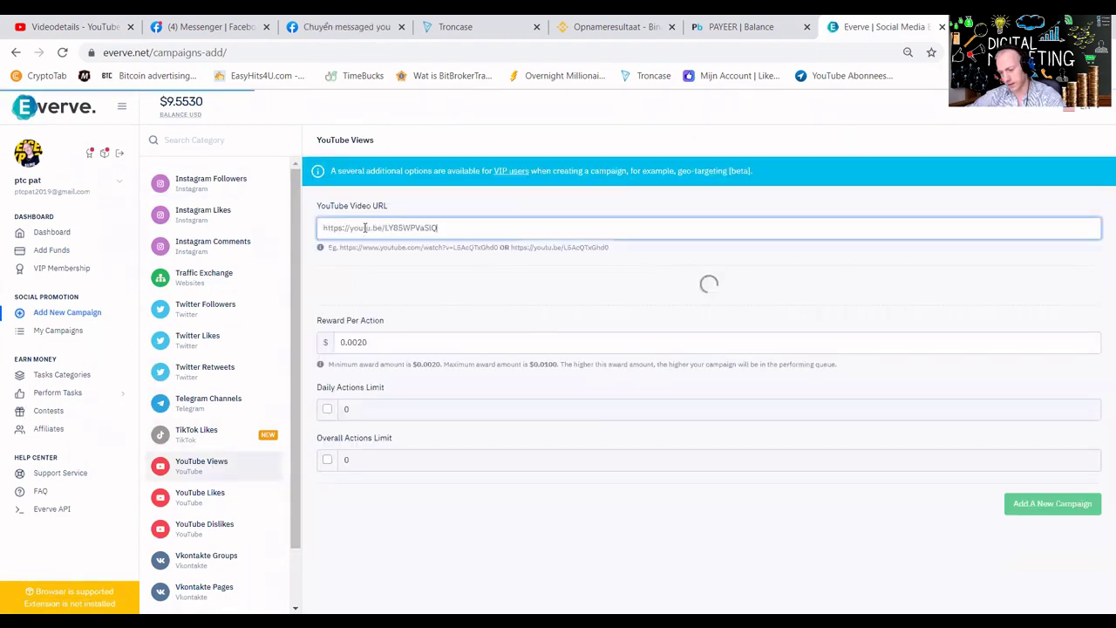
pyautogui.click(1034, 557)
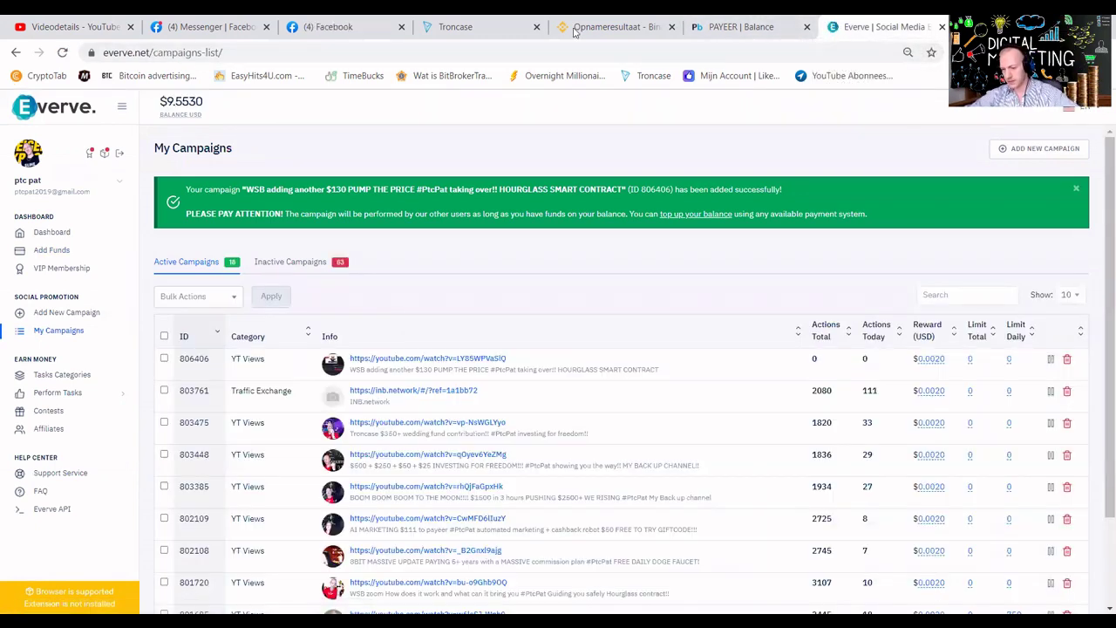
# Start a $50 Surfe.be Replenish with the +13% bonus (56.50 received), paying via PAYEER.
pyautogui.click(37, 24)
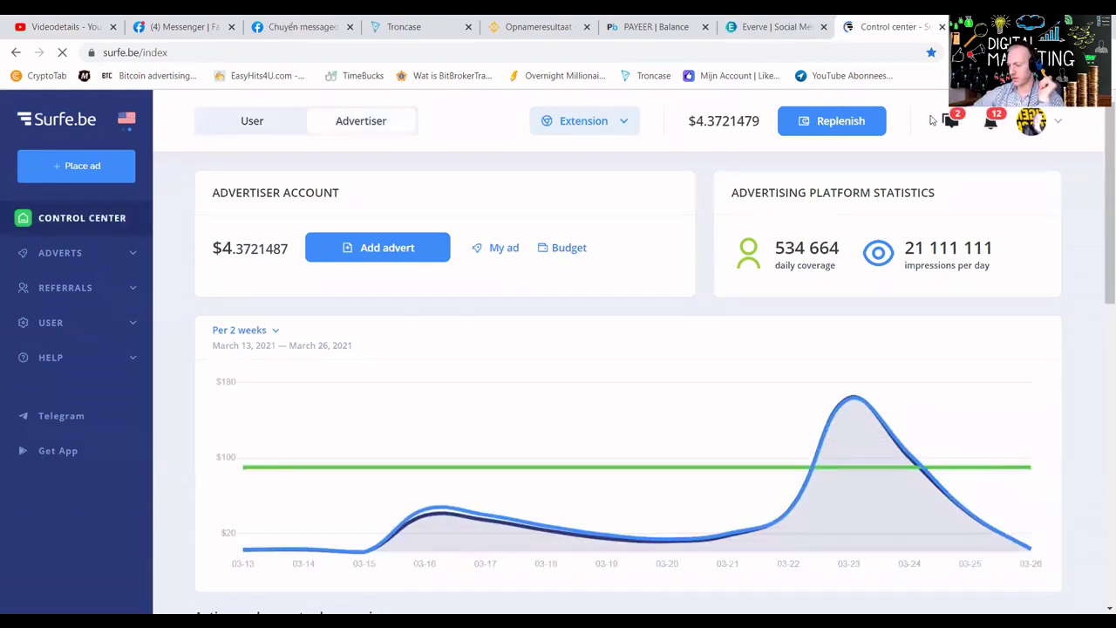
pyautogui.click(811, 122)
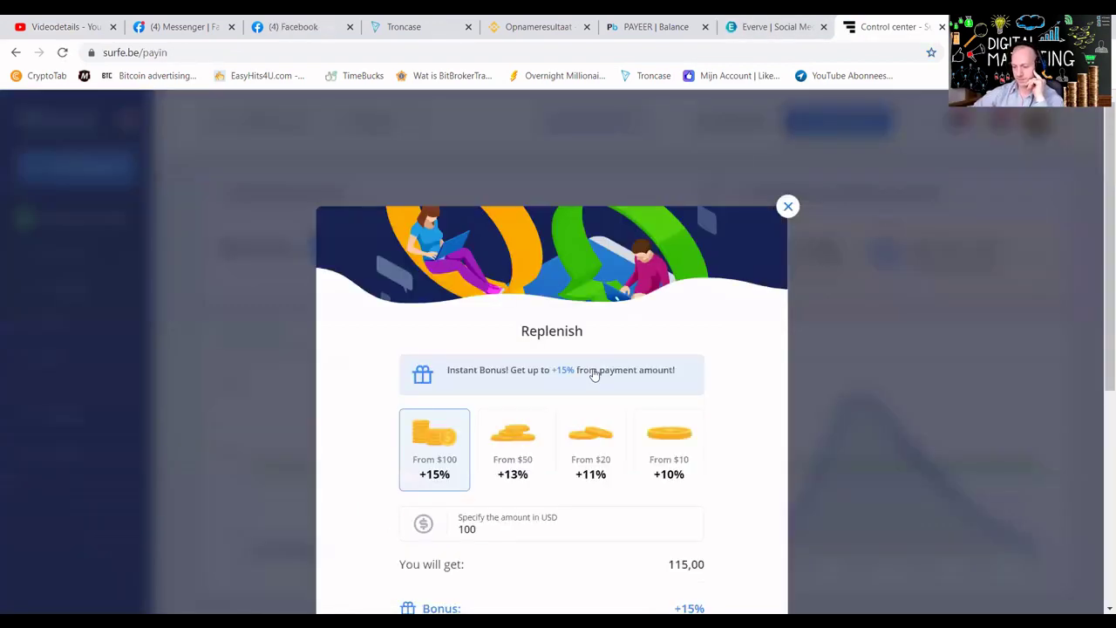
pyautogui.click(519, 437)
pyautogui.scroll(-3, 656, 396)
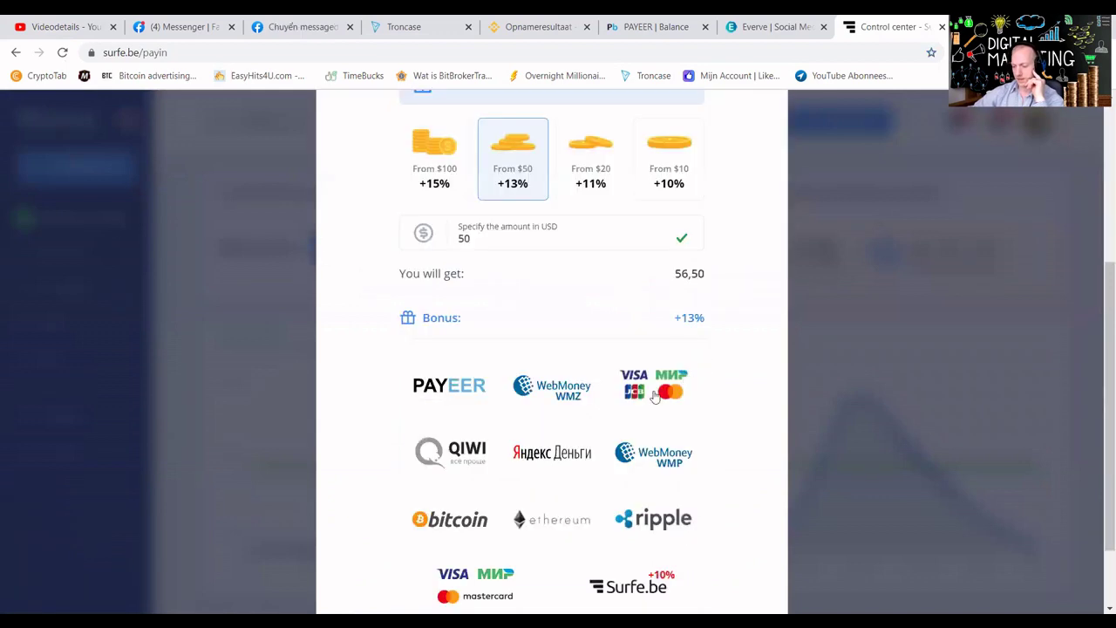
pyautogui.click(476, 389)
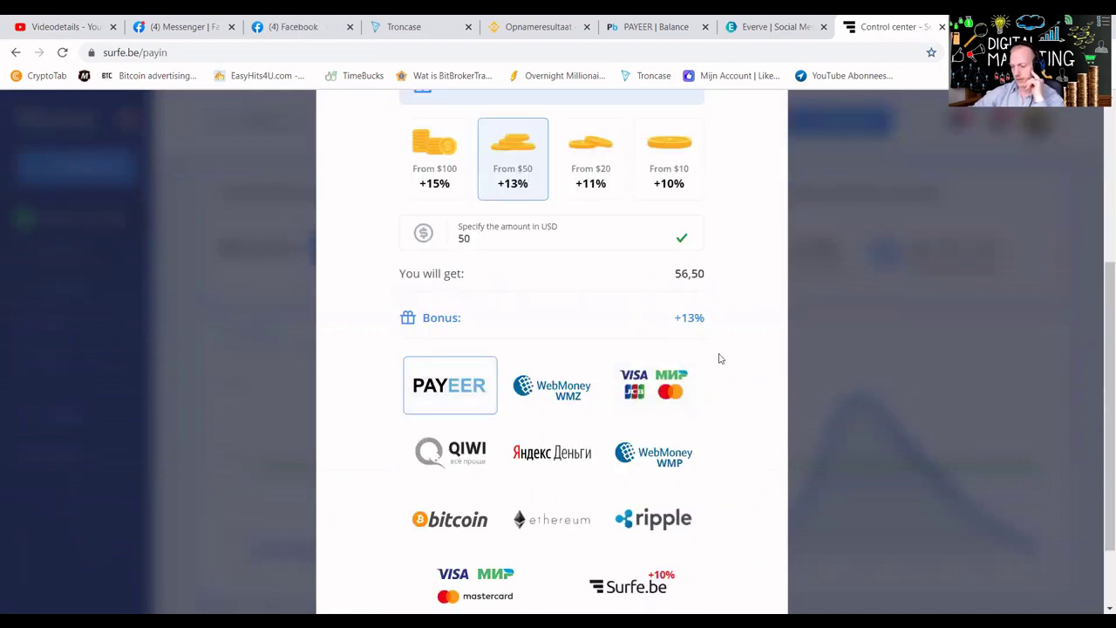
# Pay the 50.00 USD surfe.be invoice from the Payeer USD balance and confirm it.
pyautogui.click(548, 555)
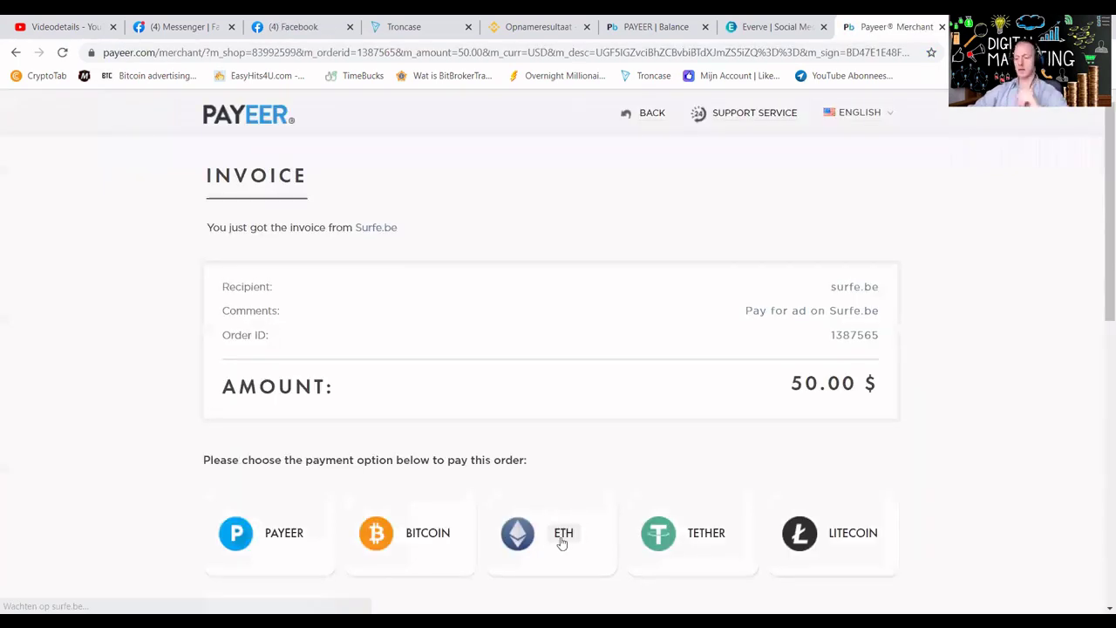
pyautogui.moveTo(304, 534)
pyautogui.click(284, 502)
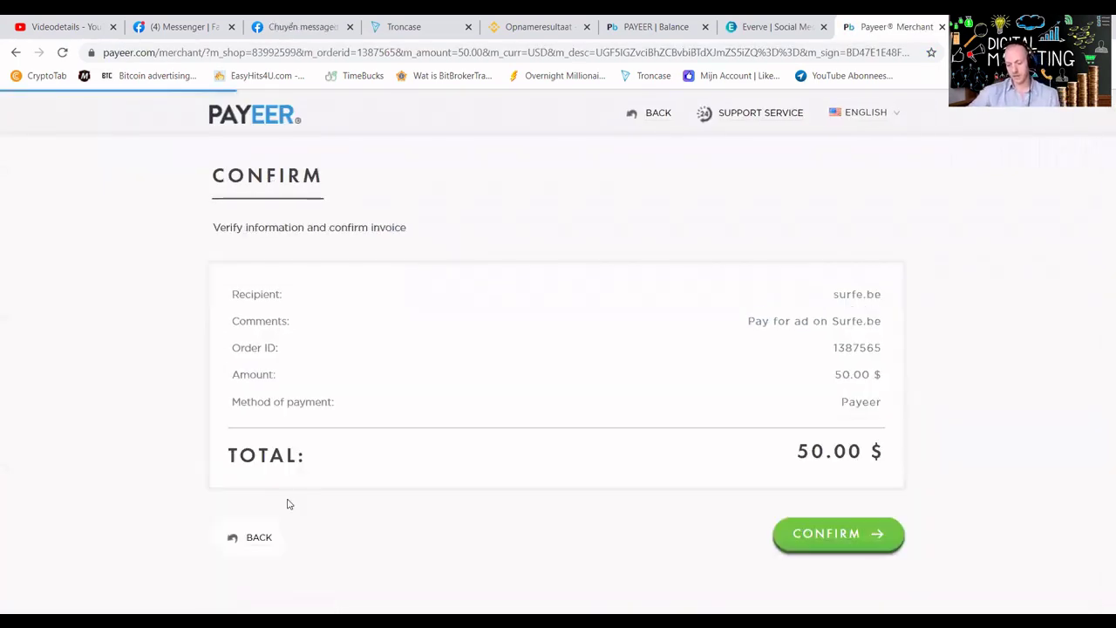
pyautogui.click(804, 540)
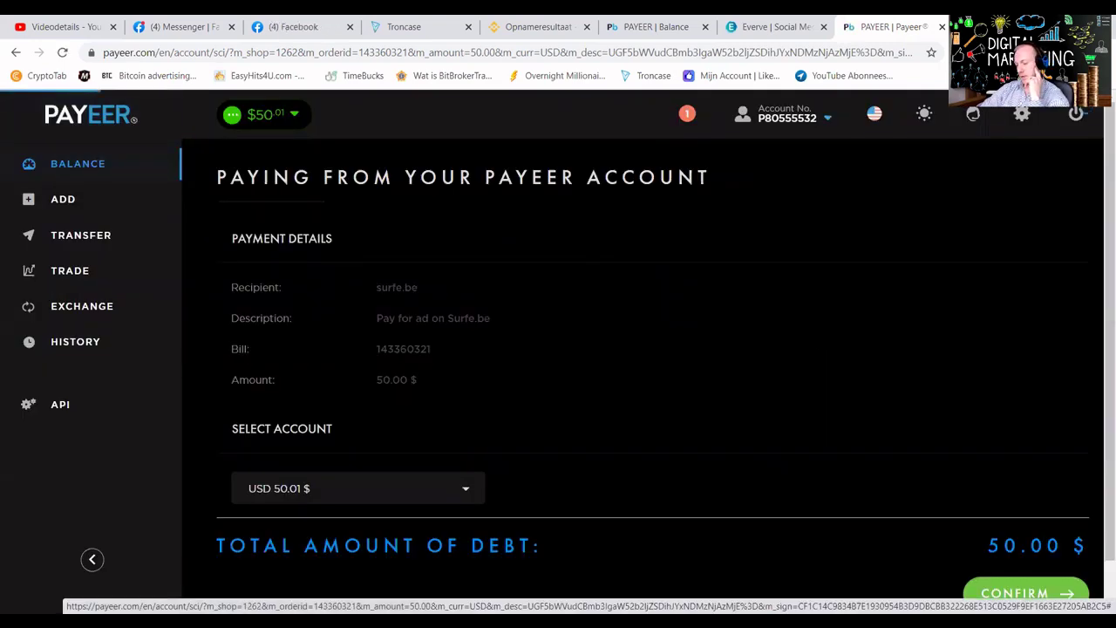
pyautogui.click(1020, 593)
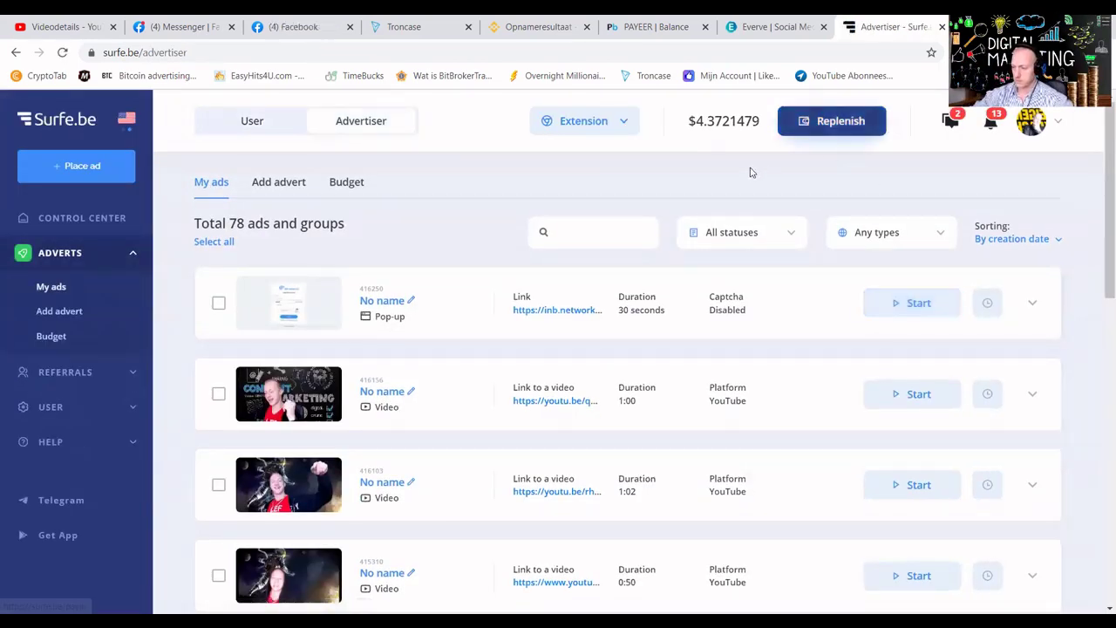
# Reload Surfe.be and start a new video advert with the youtu.be/LY85WPVaSIQ link.
pyautogui.click(64, 52)
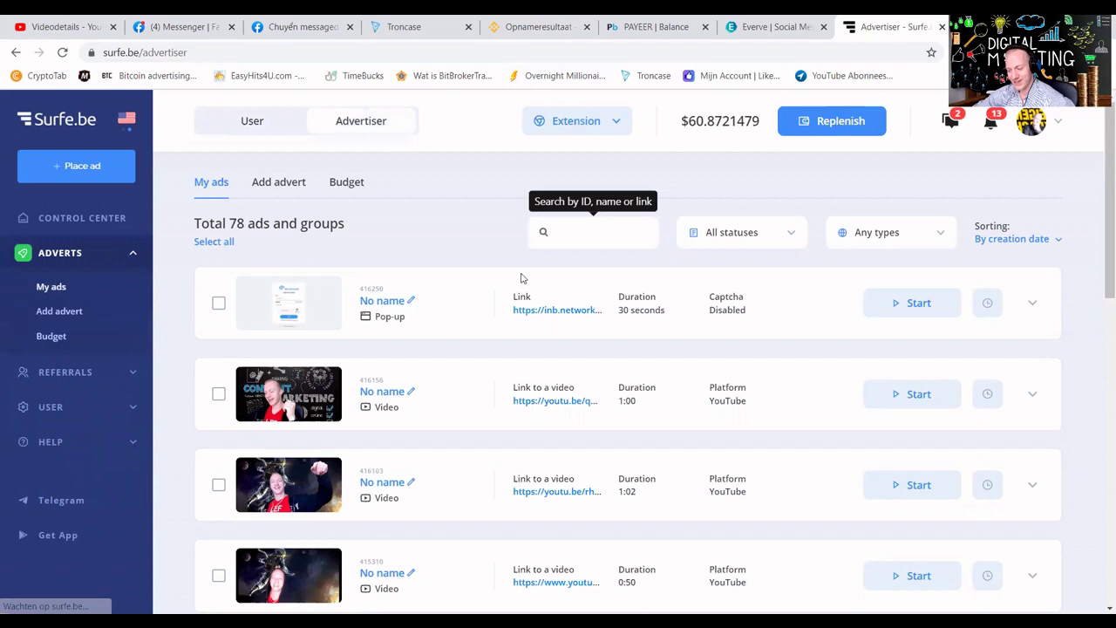
pyautogui.click(66, 171)
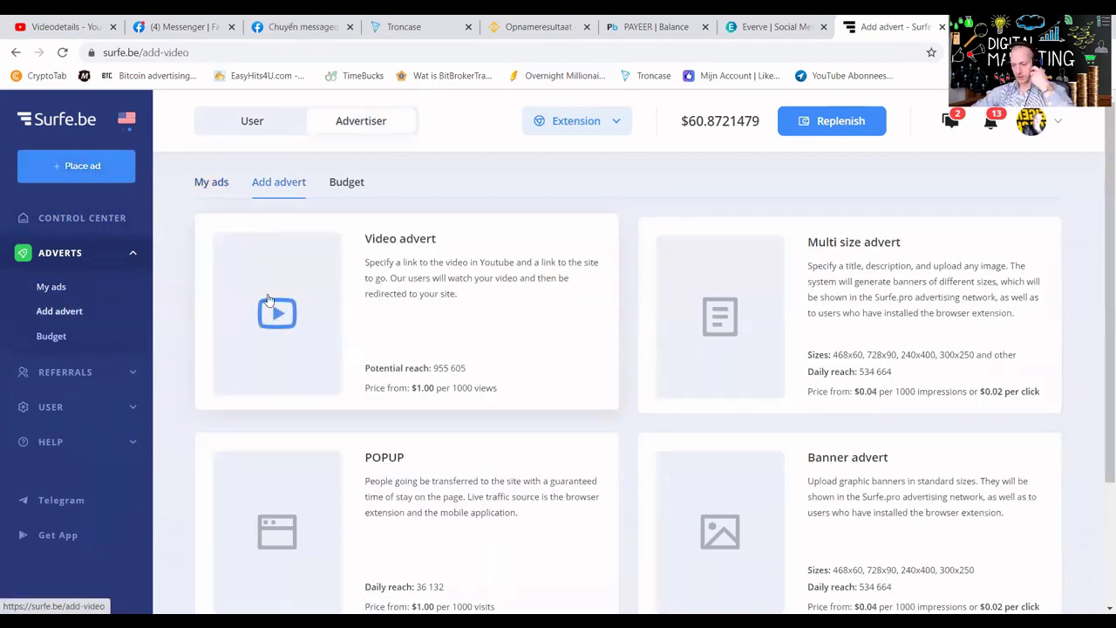
pyautogui.click(268, 299)
pyautogui.click(511, 311)
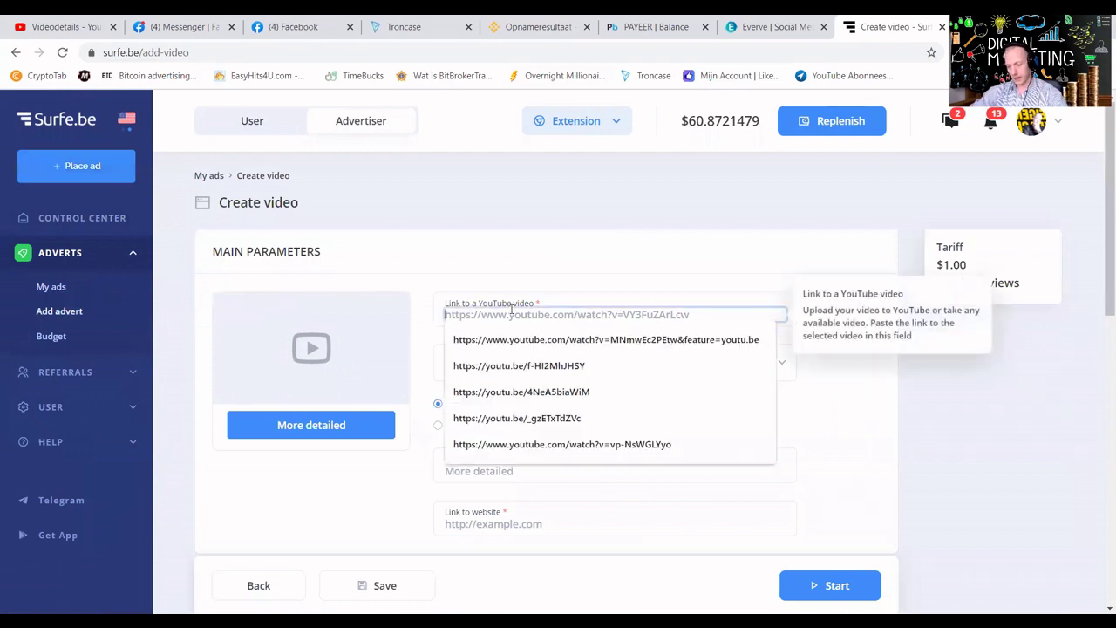
pyautogui.hotkey('ctrl', 'v')
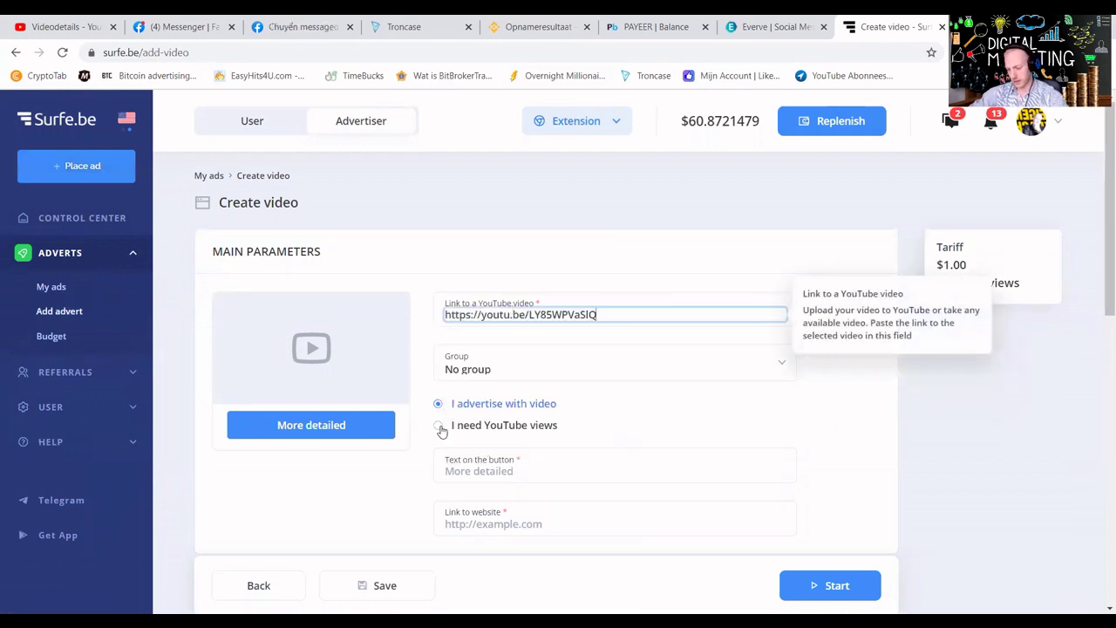
# Choose 'I need YouTube views' limited to 1 view per person ($2.30/1000), then start and return to editing.
pyautogui.click(438, 425)
pyautogui.scroll(-3, 624, 430)
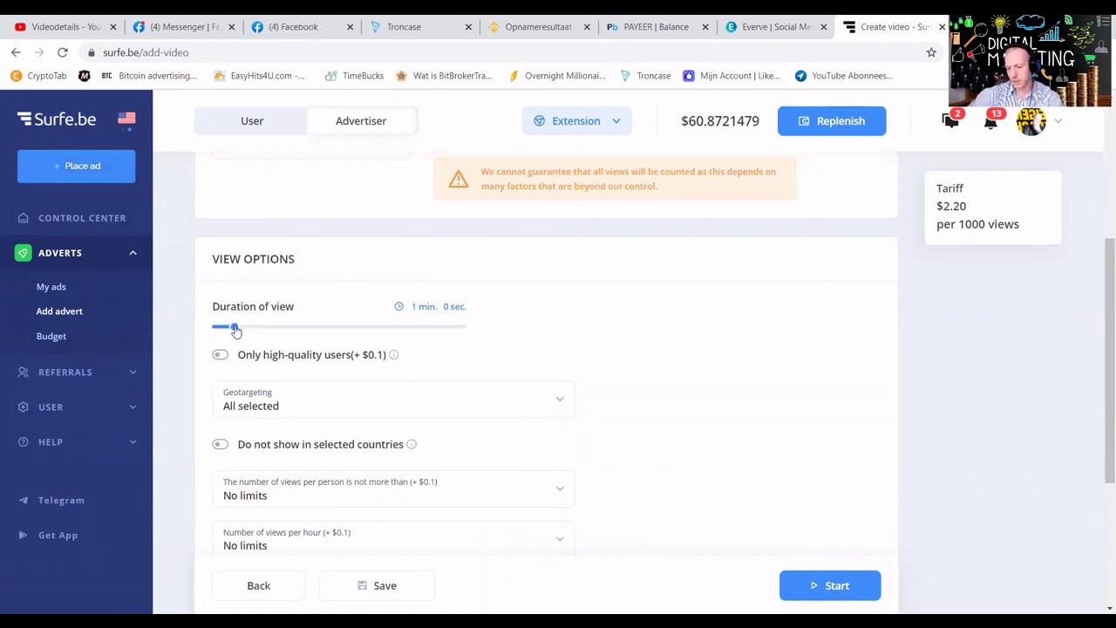
pyautogui.scroll(-3, 423, 401)
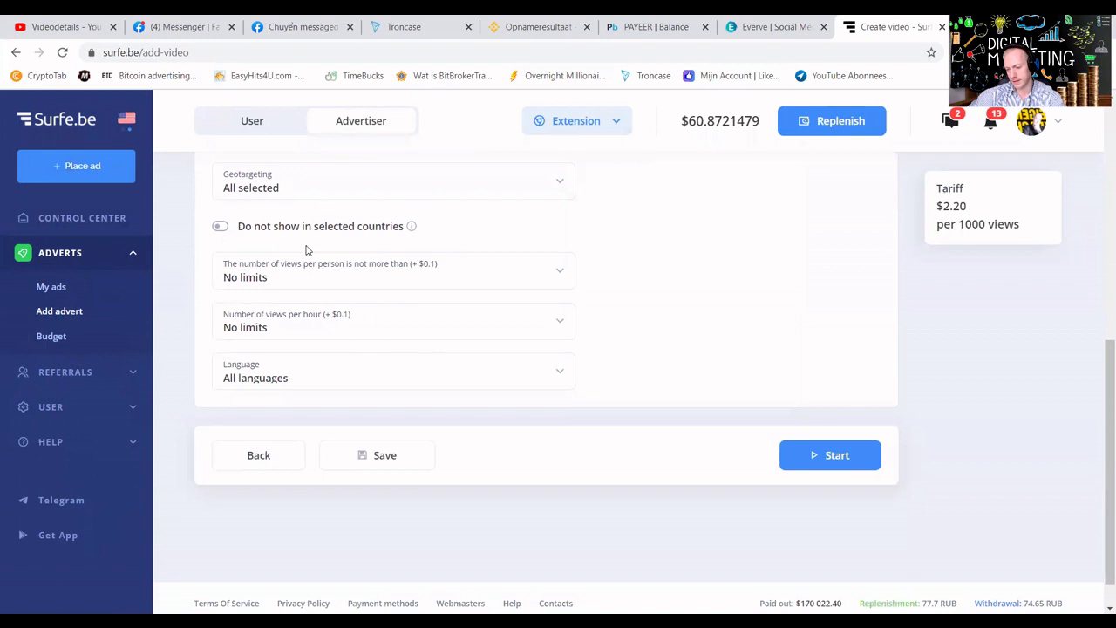
pyautogui.click(311, 281)
pyautogui.click(294, 341)
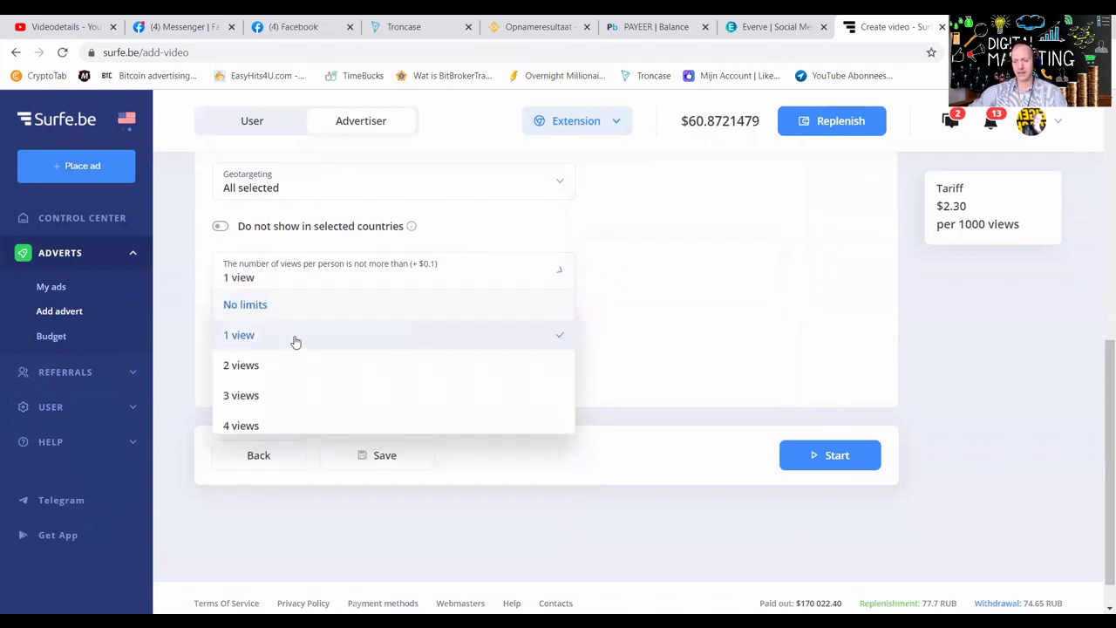
pyautogui.click(809, 462)
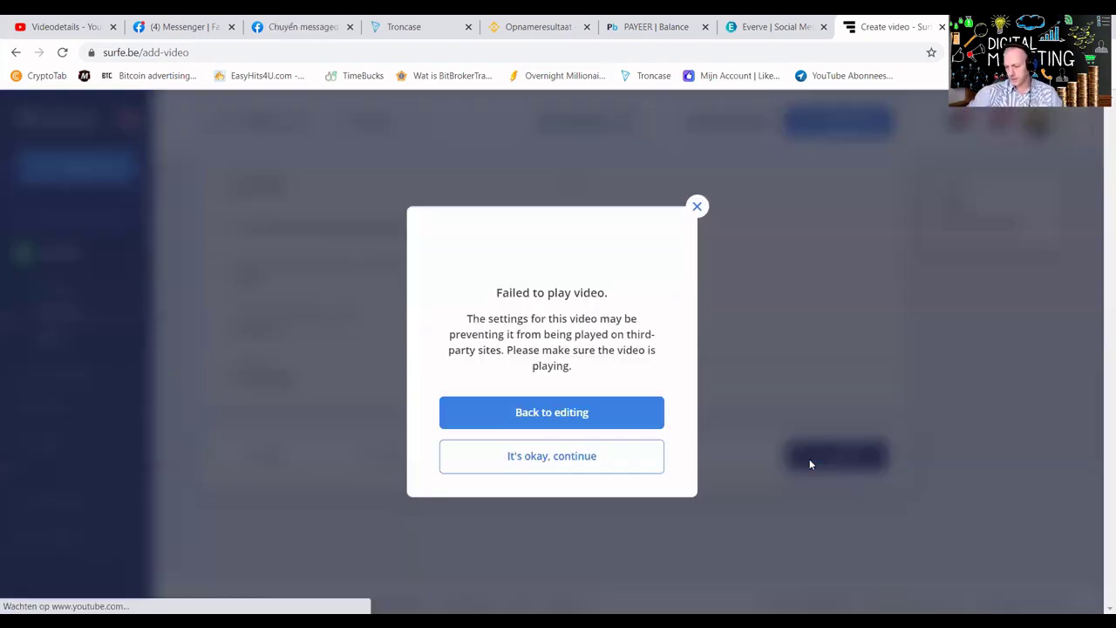
pyautogui.click(588, 412)
# Open the WSB video's watch page and cut its full youtube.com address.
pyautogui.click(74, 27)
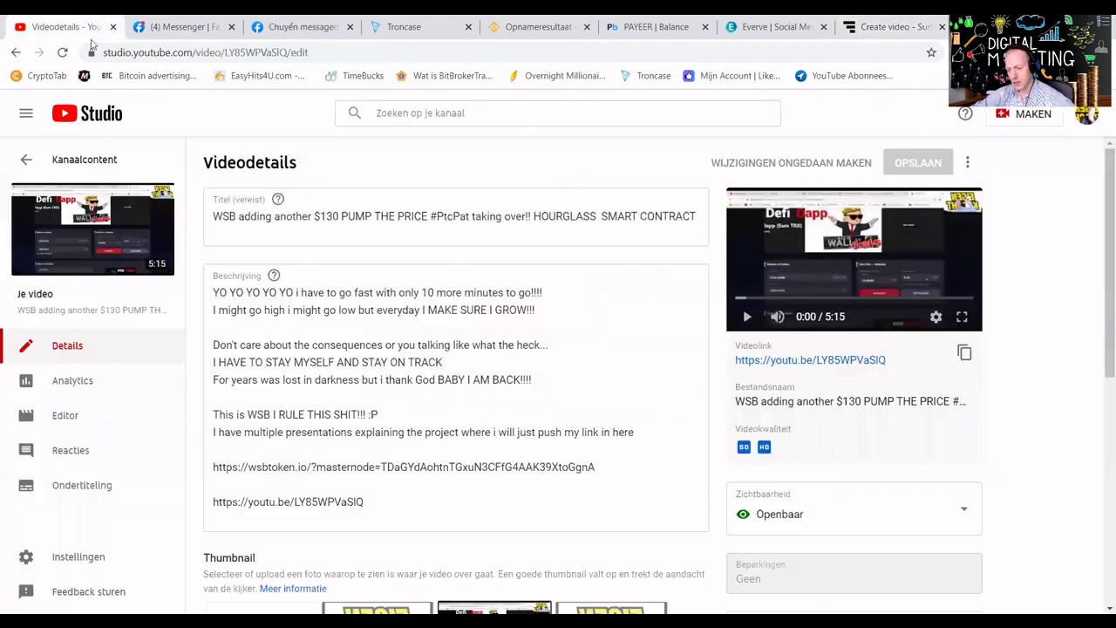
pyautogui.click(819, 360)
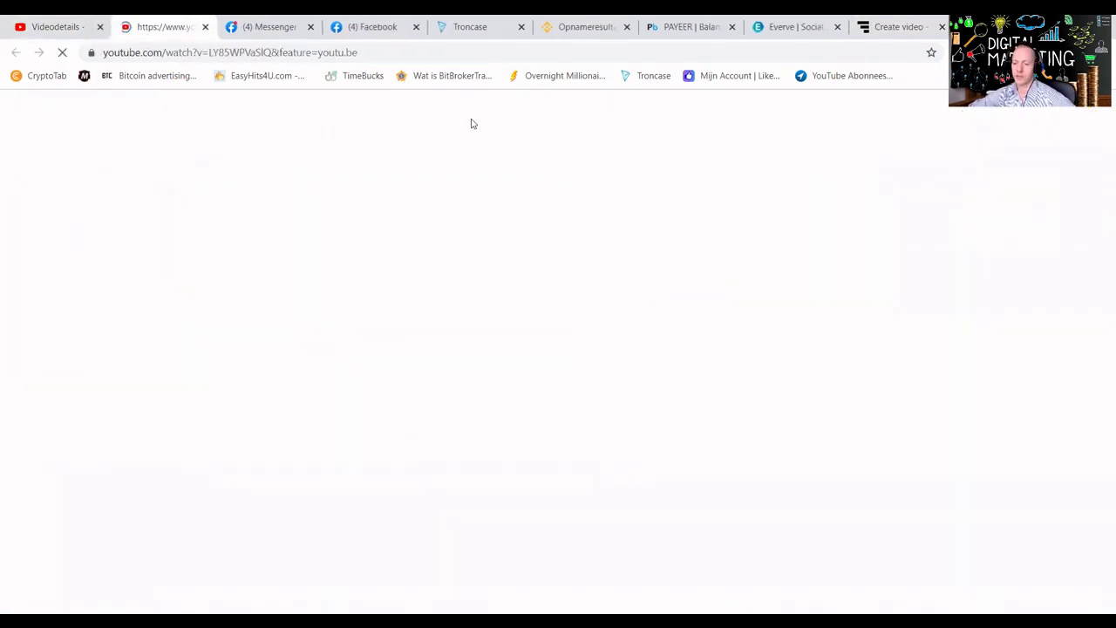
pyautogui.hotkey('ctrl', 'l')
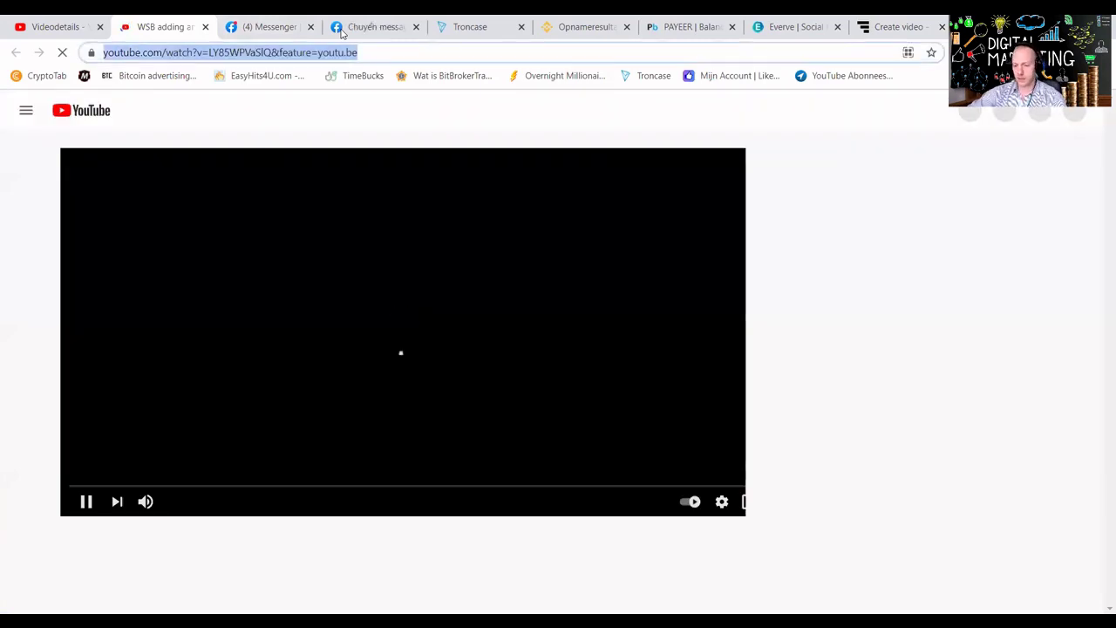
pyautogui.hotkey('ctrl', 'x')
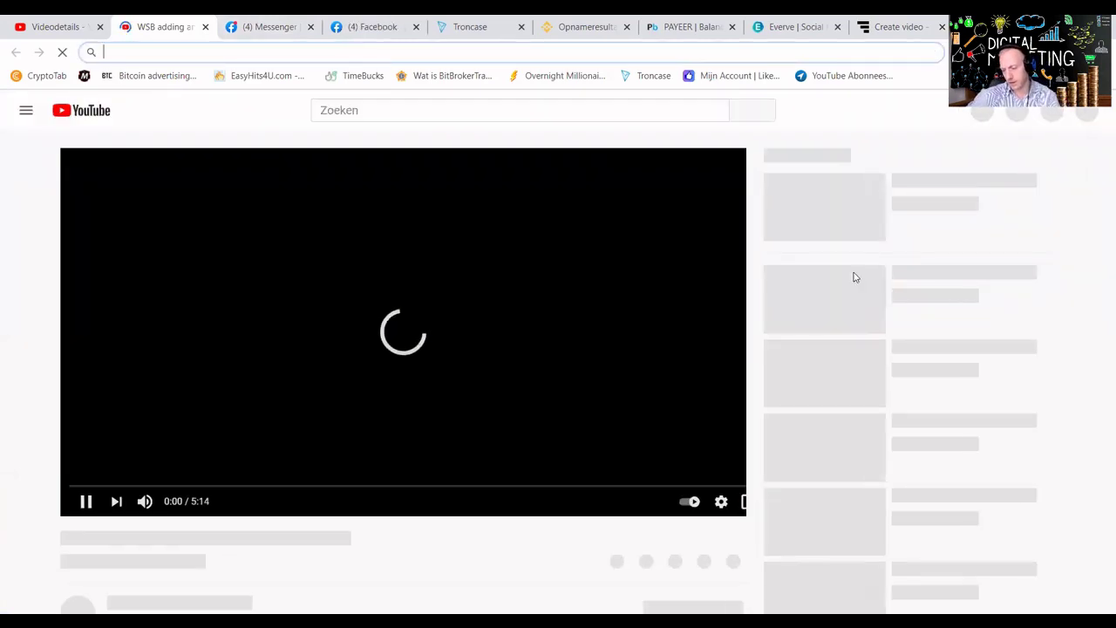
pyautogui.click(898, 26)
# Replace the ad's short youtu.be link with the full youtube.com address.
pyautogui.hotkey('ctrl', 'v')
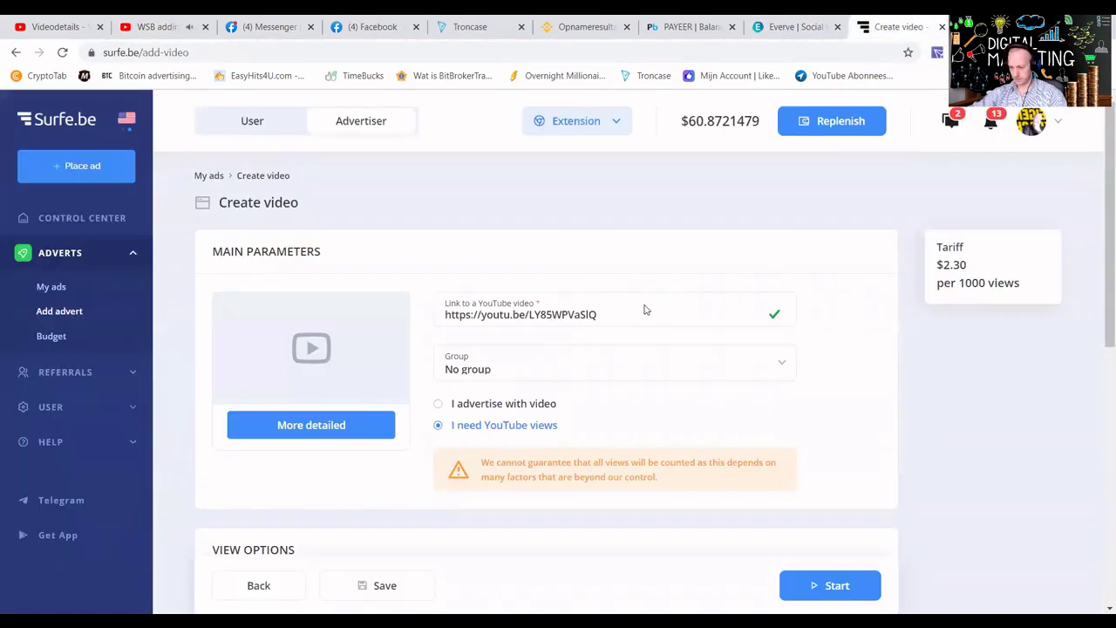
pyautogui.tripleClick(575, 315)
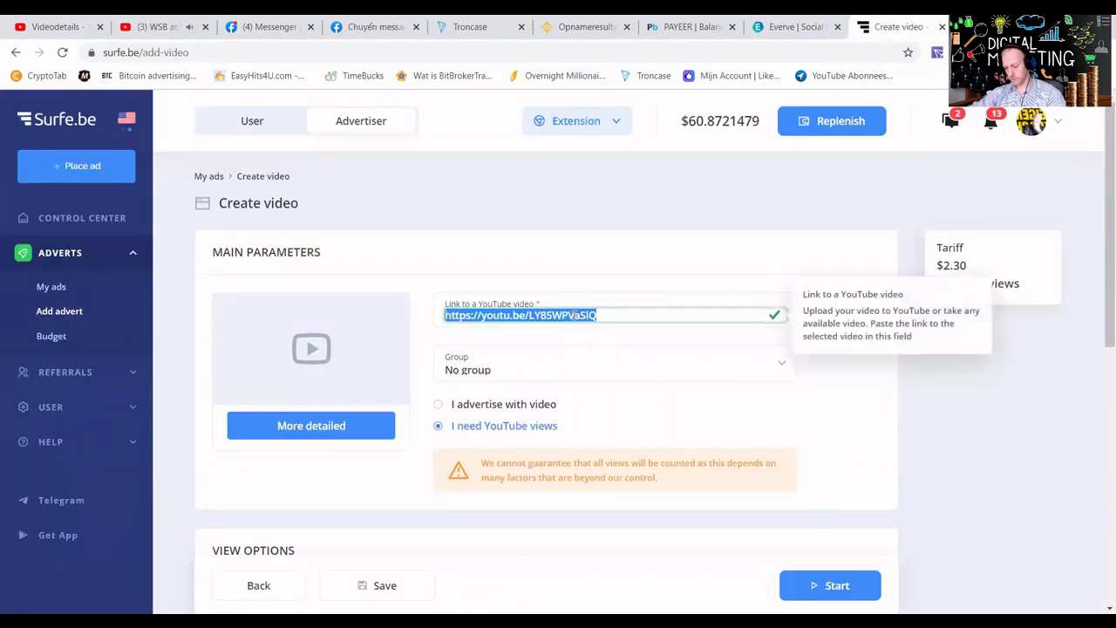
pyautogui.hotkey('ctrl', 'v')
# Fund the video ad with an order of 3764 views for $8.6572.
pyautogui.click(850, 586)
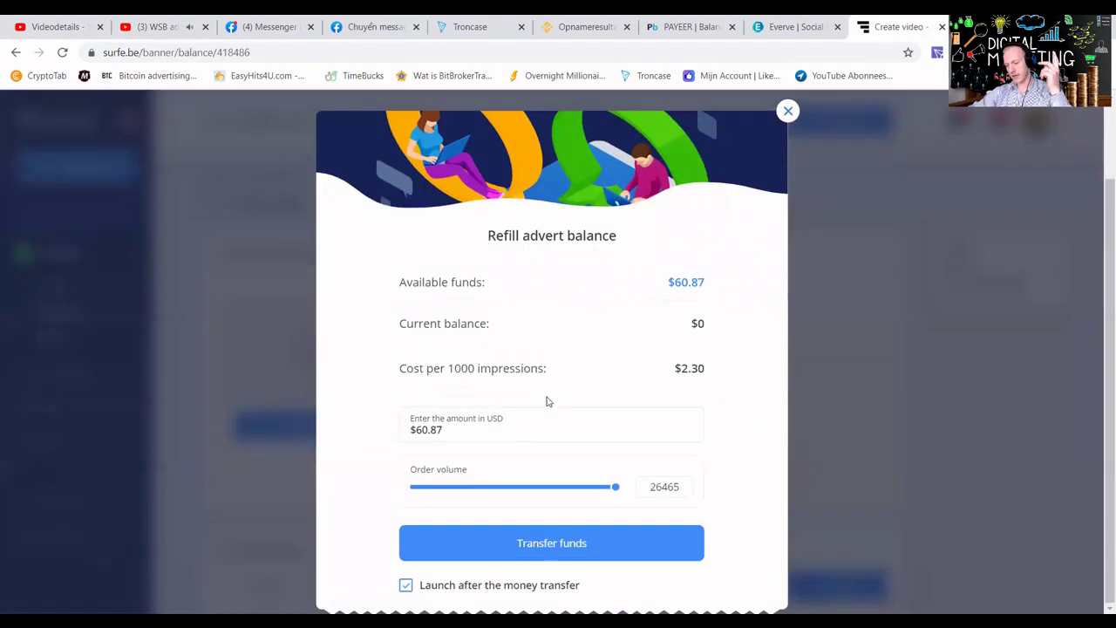
pyautogui.click(444, 494)
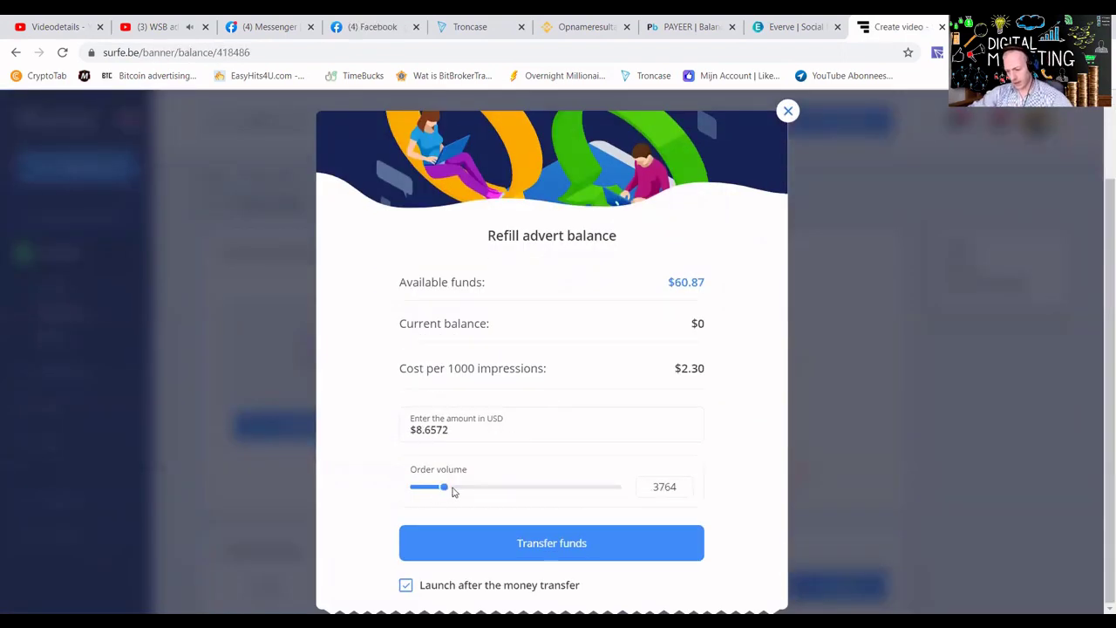
pyautogui.click(480, 551)
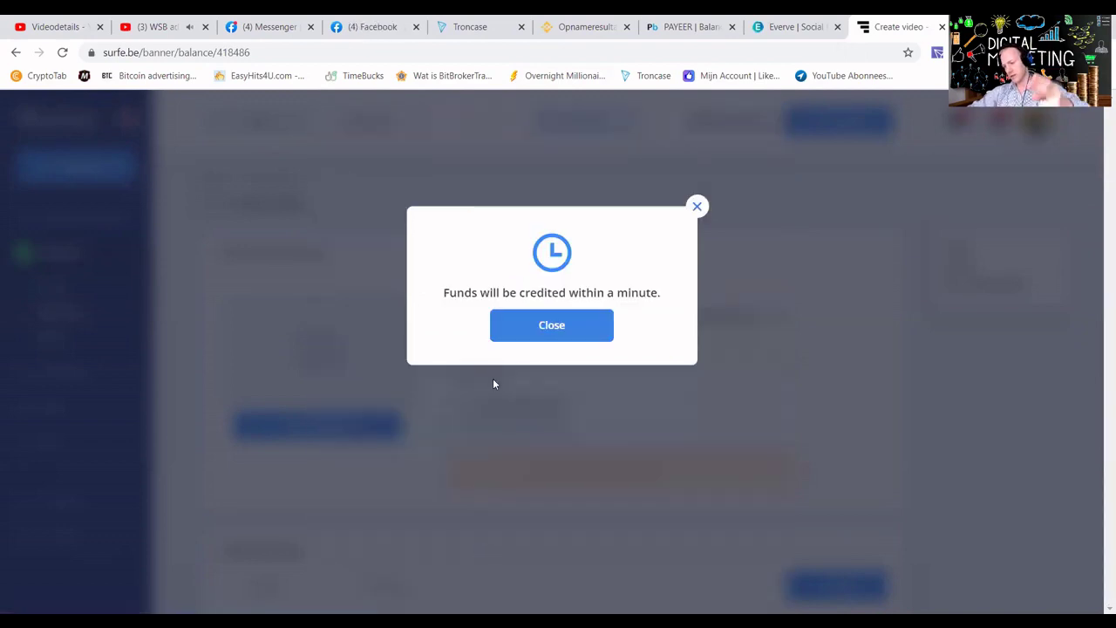
pyautogui.click(551, 325)
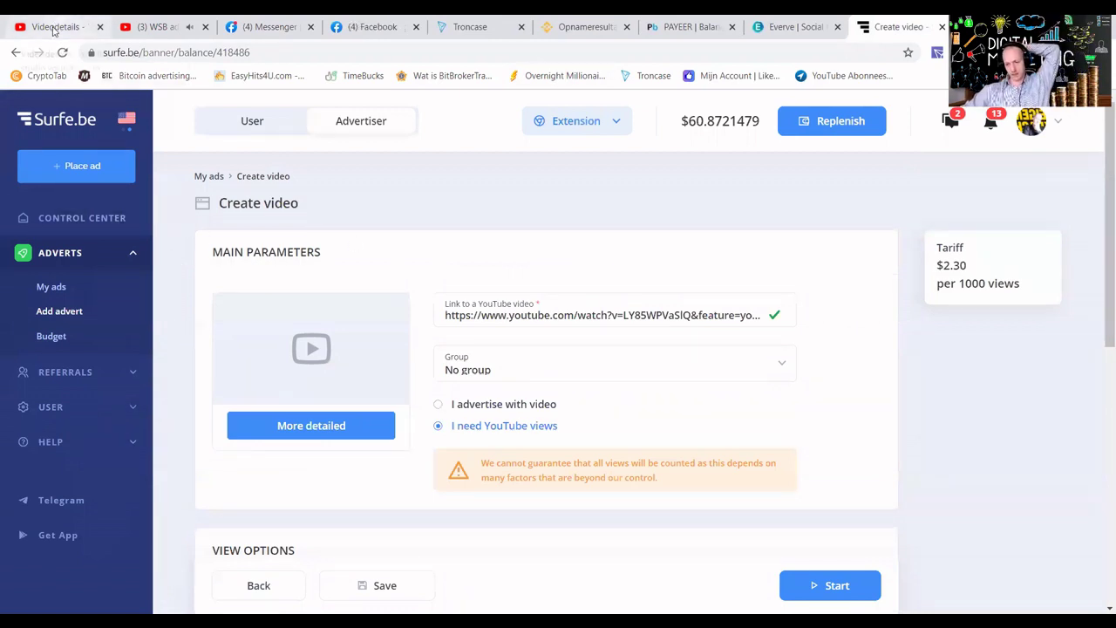
pyautogui.click(54, 27)
# Go back to the Kanaalcontent uploads list, close the WSB watch tab, and browse the uploads.
pyautogui.click(27, 160)
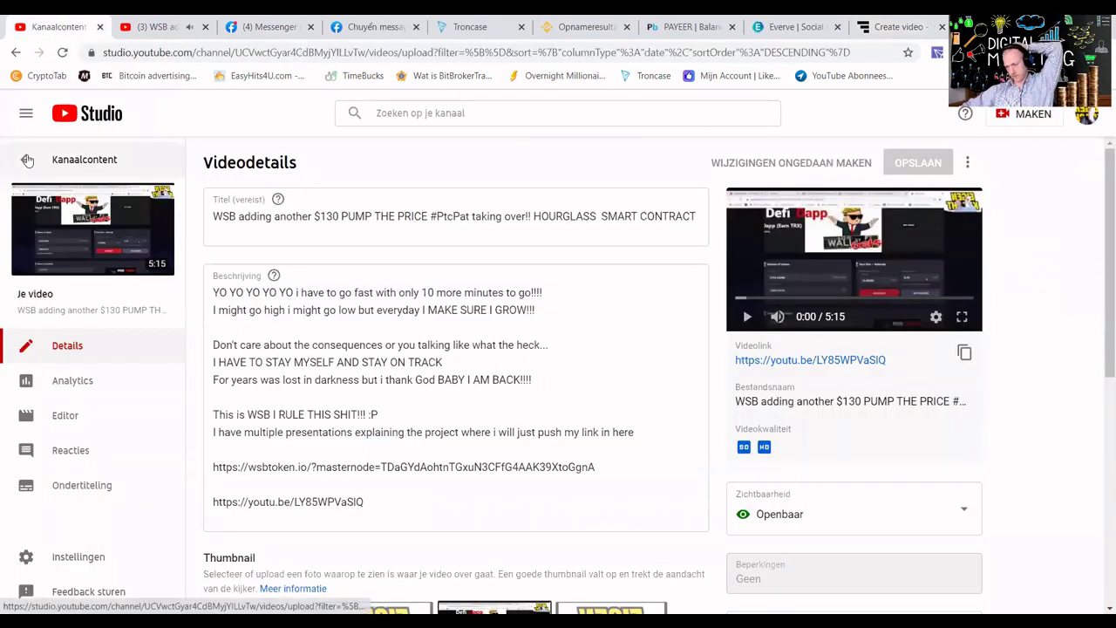
pyautogui.click(205, 29)
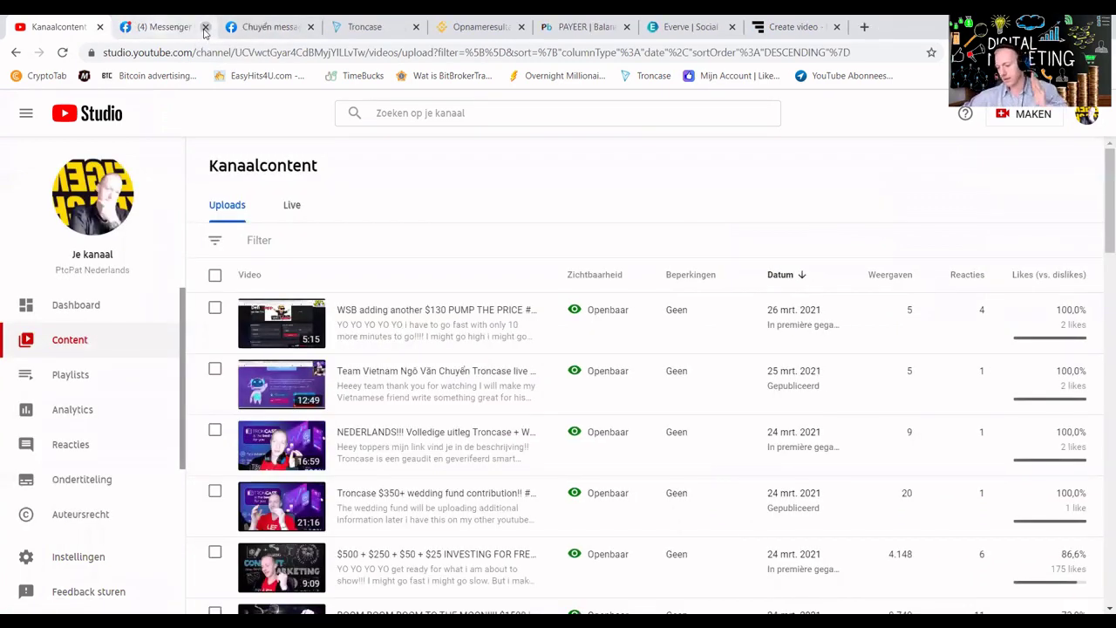
pyautogui.moveTo(486, 445)
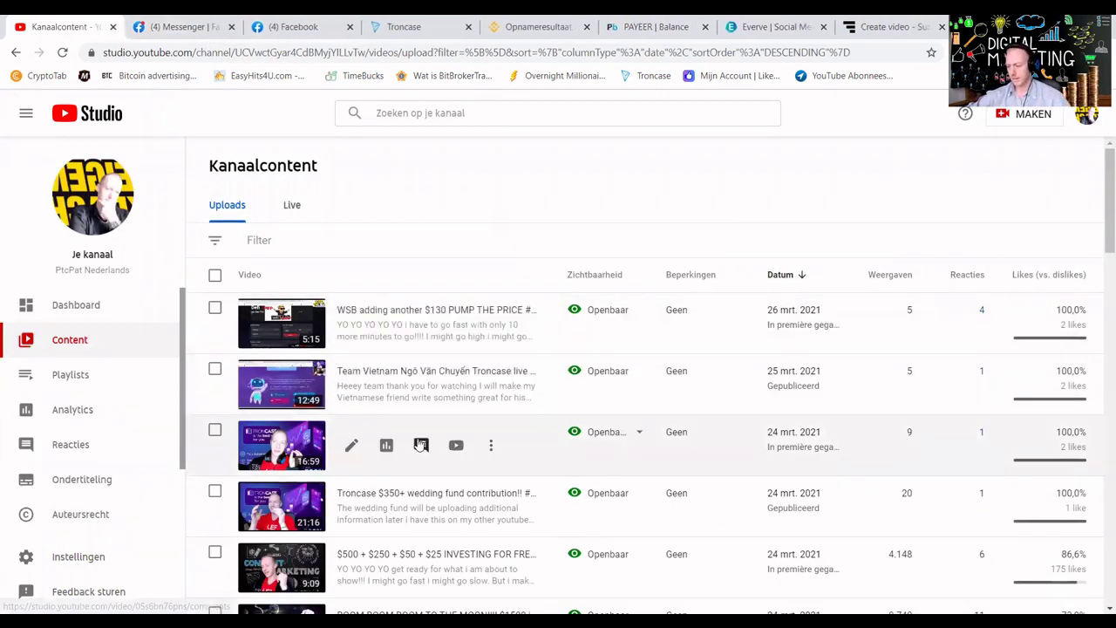
pyautogui.scroll(-3, 436, 458)
pyautogui.scroll(-2, 781, 431)
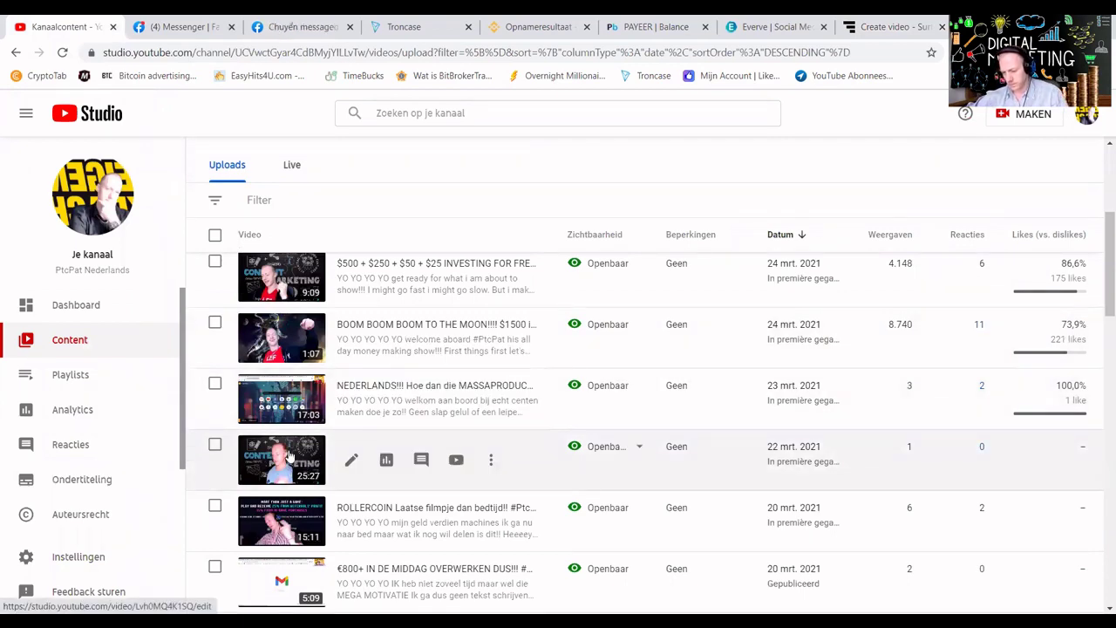
pyautogui.scroll(-4, 290, 455)
pyautogui.scroll(2, 307, 373)
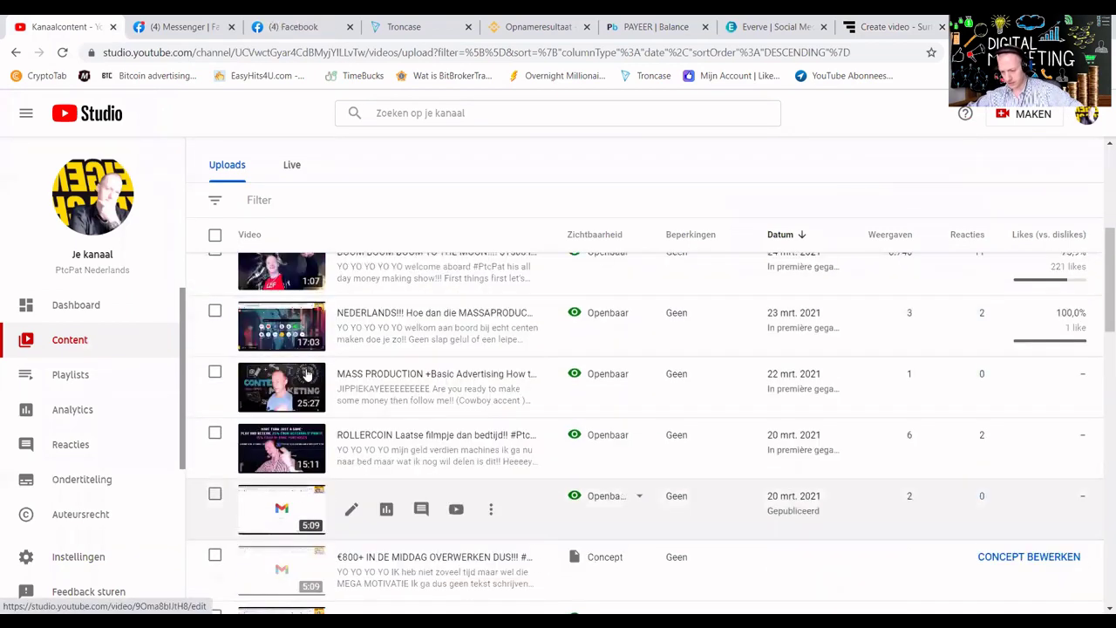
pyautogui.scroll(3, 287, 373)
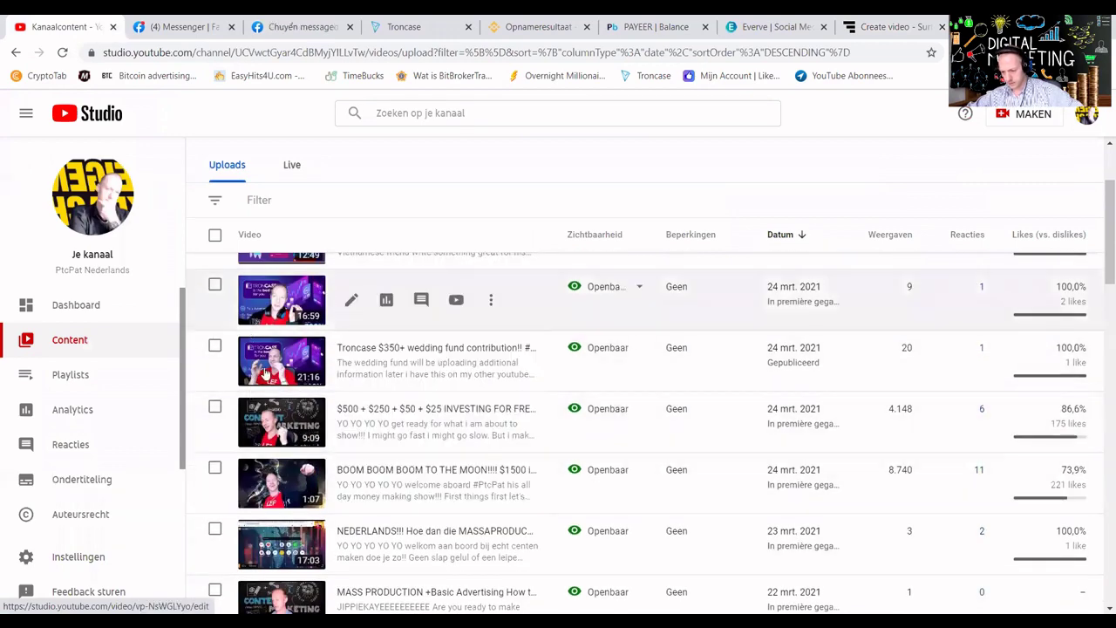
pyautogui.scroll(2, 307, 488)
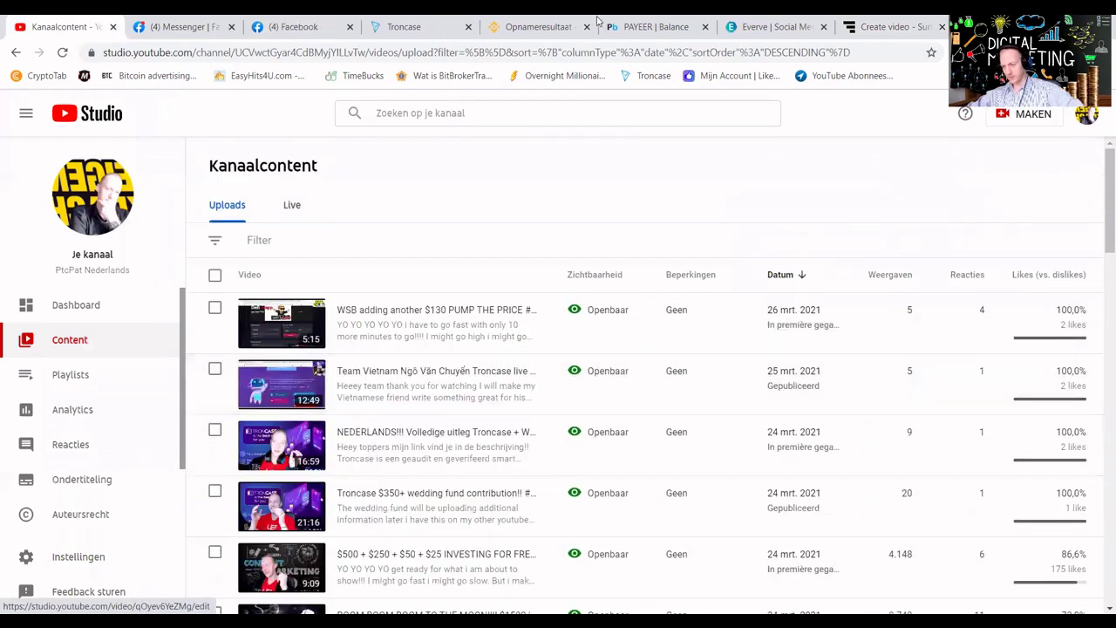
# From My ads, refill pop-up ad 416250 with $19.24 for 11313 visits.
pyautogui.click(882, 27)
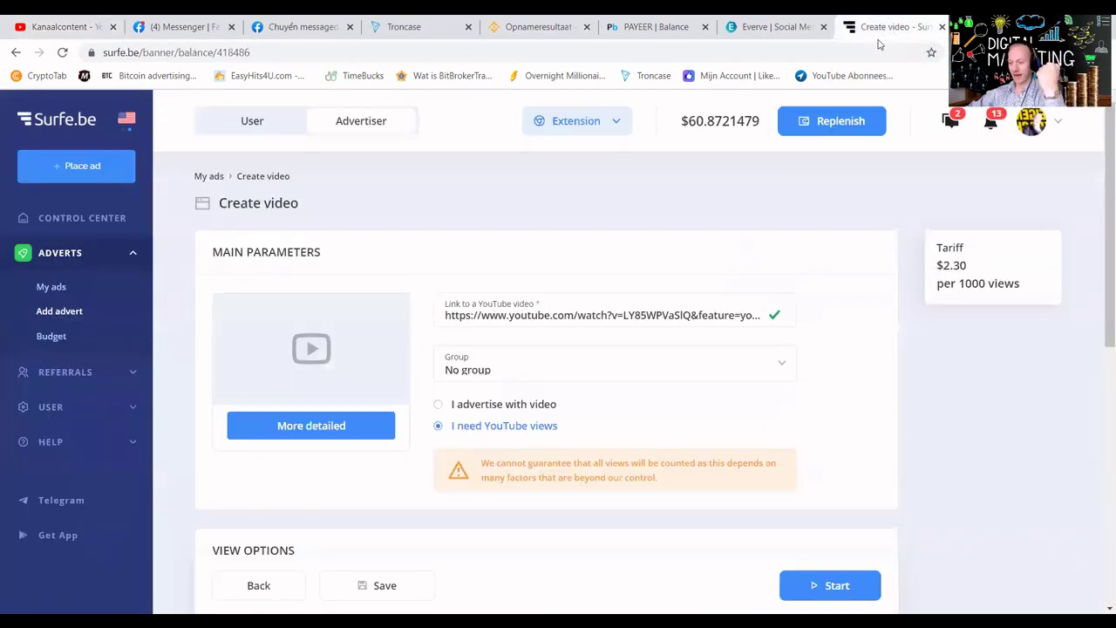
pyautogui.click(65, 294)
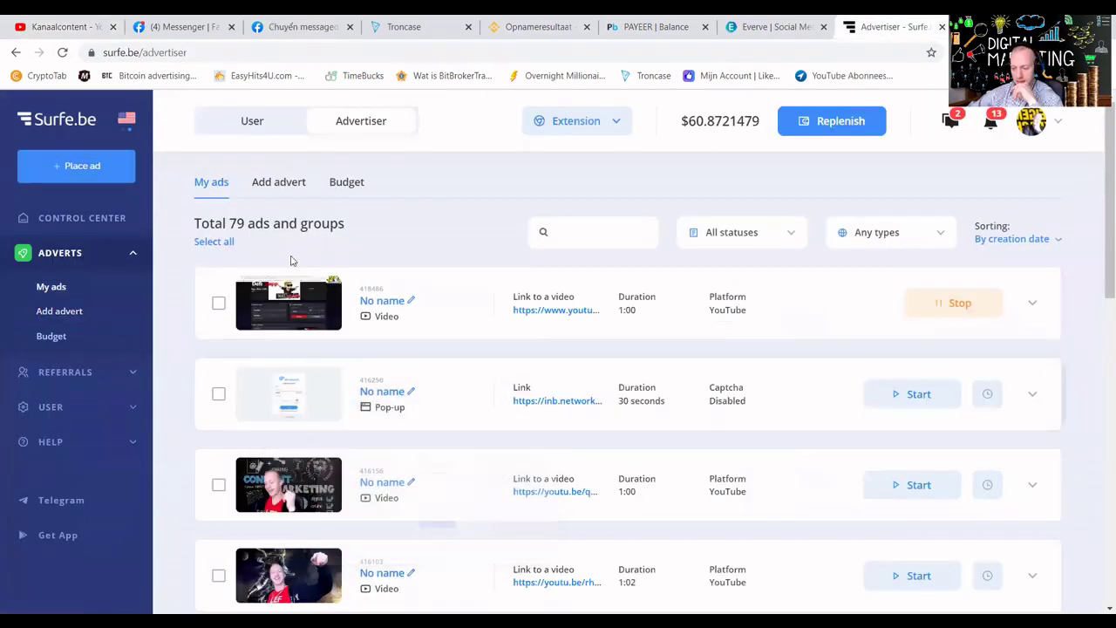
pyautogui.scroll(-1, 372, 322)
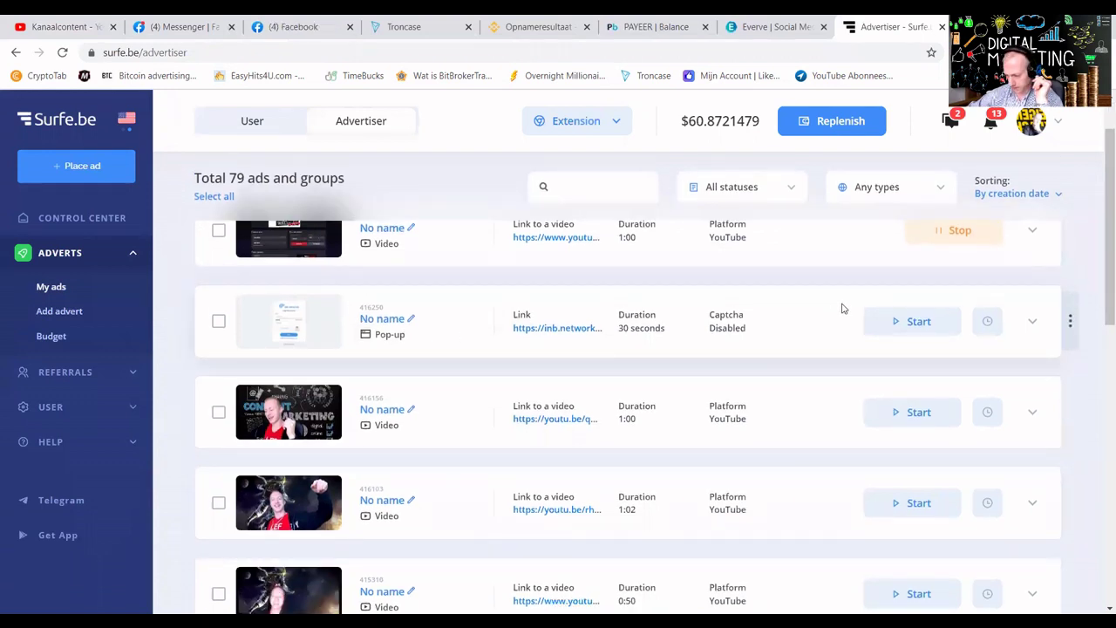
pyautogui.click(1032, 321)
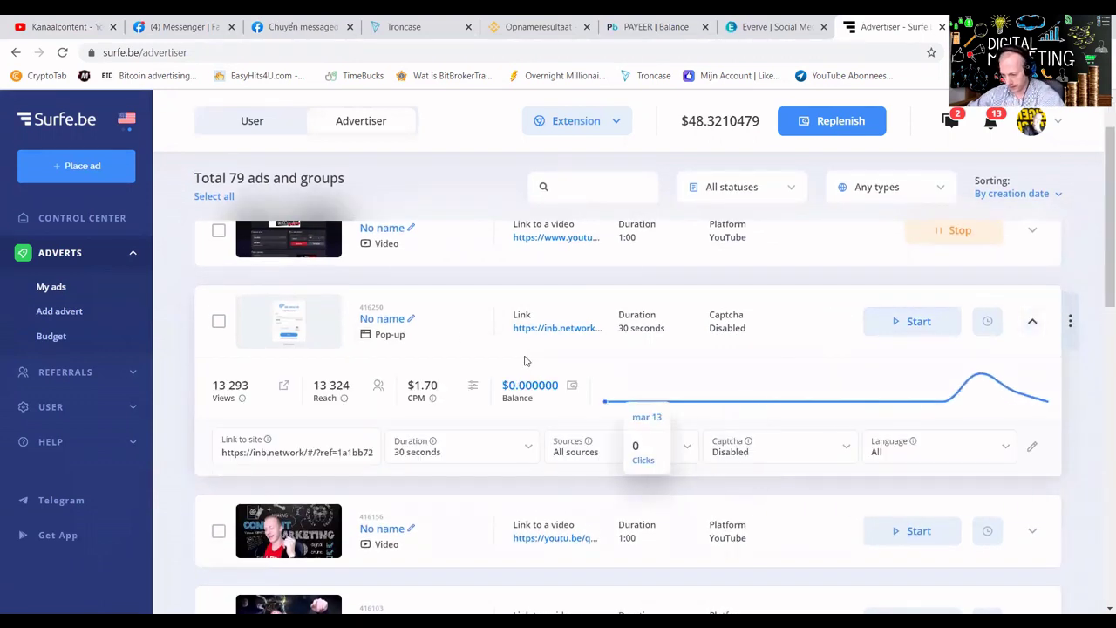
pyautogui.click(510, 391)
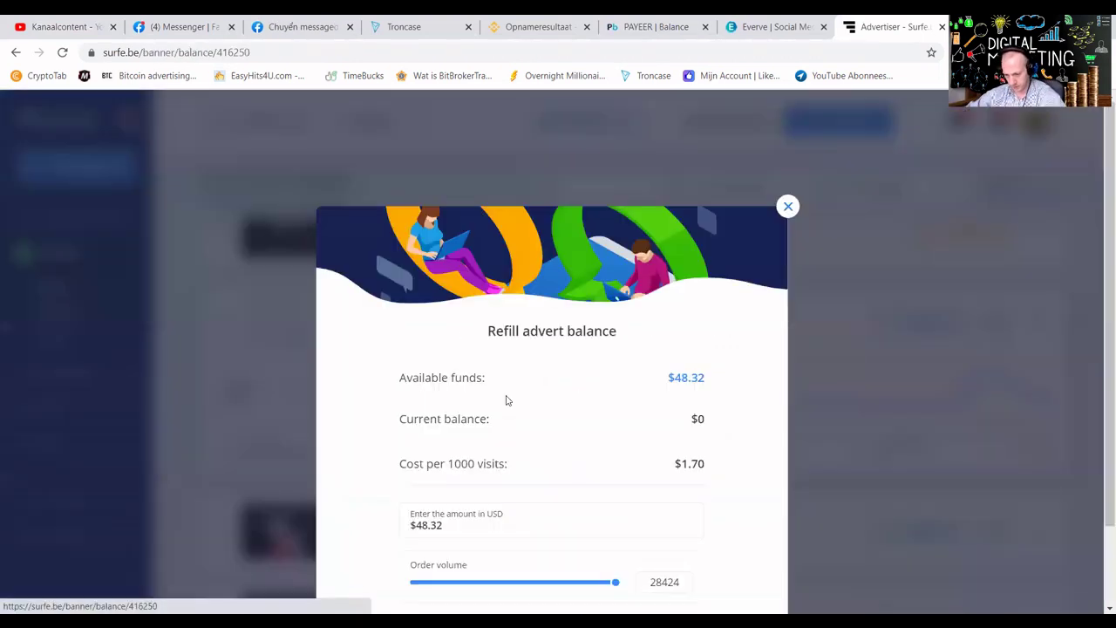
pyautogui.click(496, 581)
pyautogui.scroll(-1, 526, 511)
pyautogui.click(539, 546)
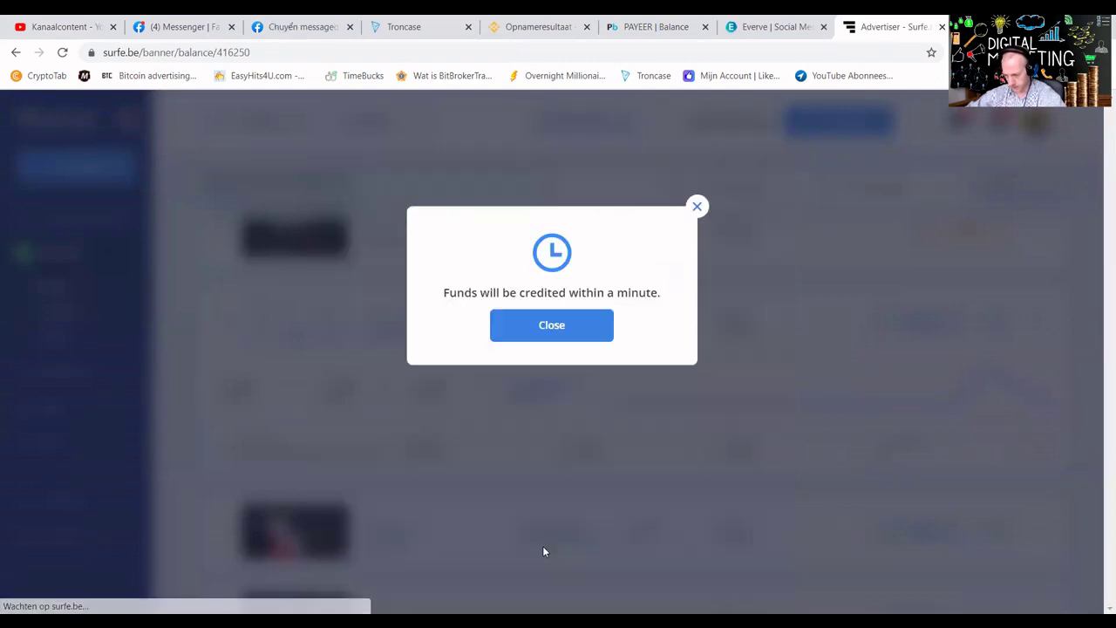
# Refill video ad 416156 with about $2.70 and relaunch it.
pyautogui.click(540, 339)
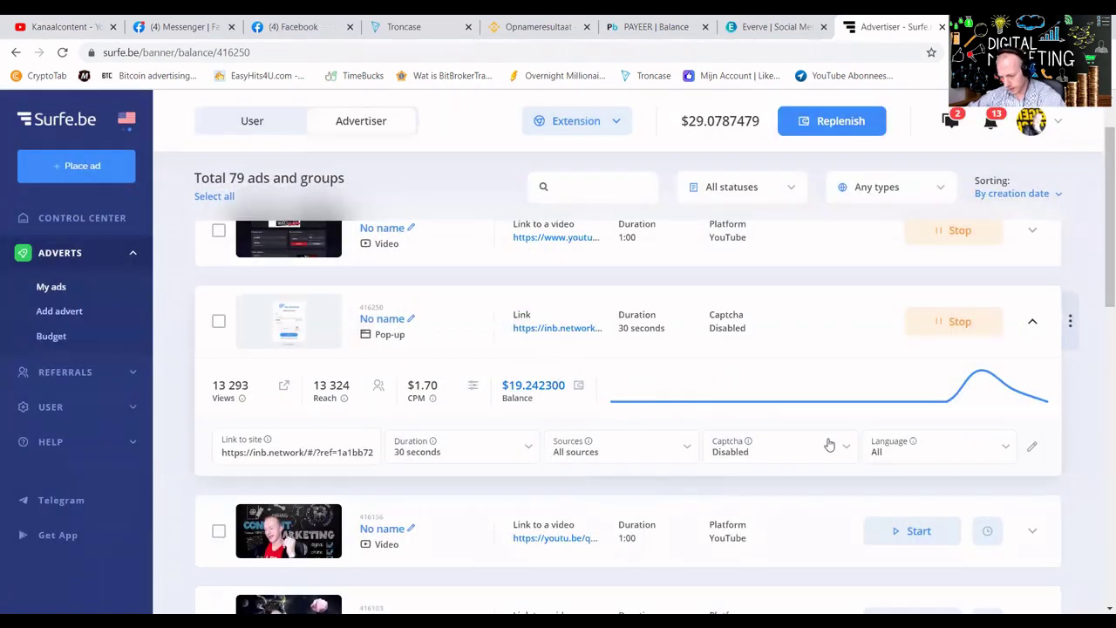
pyautogui.scroll(-2, 829, 444)
pyautogui.click(1031, 389)
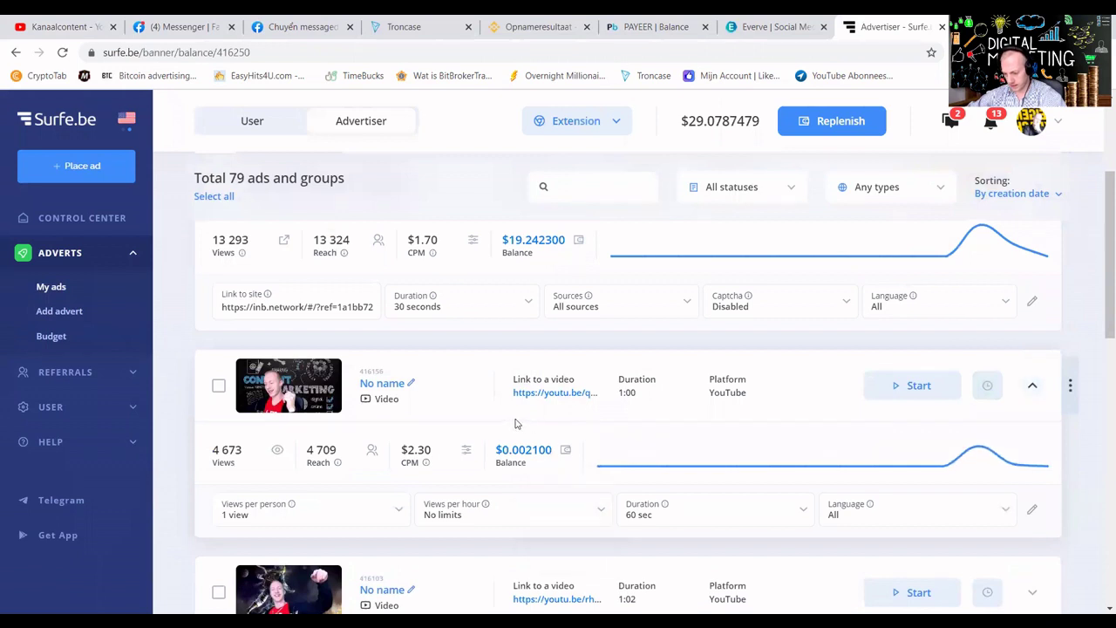
pyautogui.click(522, 450)
pyautogui.click(433, 586)
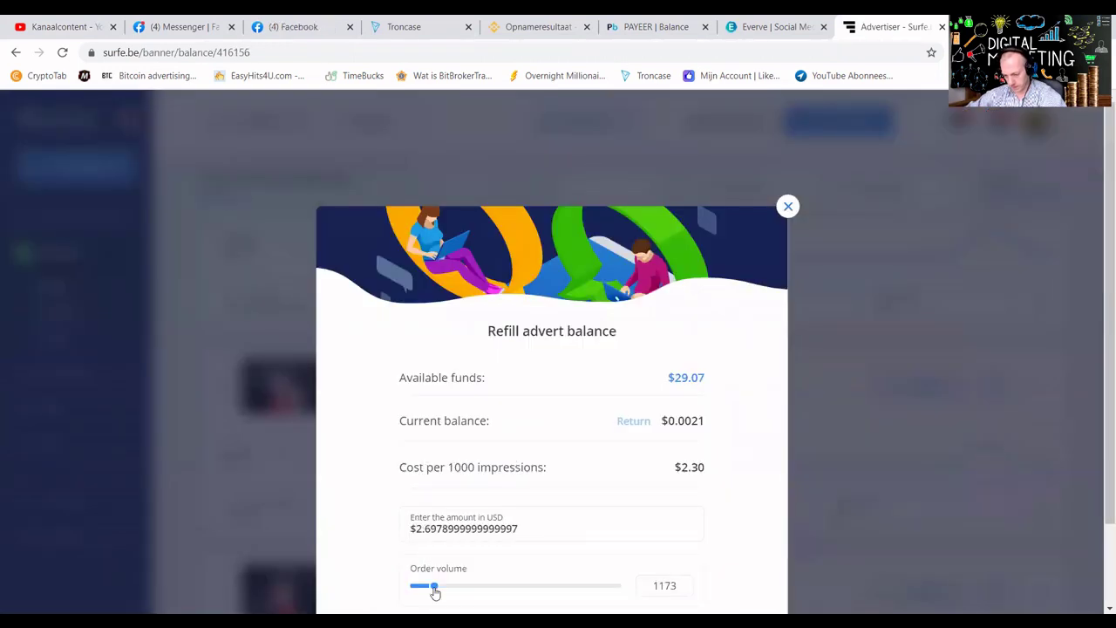
pyautogui.scroll(-1, 518, 490)
pyautogui.scroll(-1, 523, 514)
pyautogui.click(558, 537)
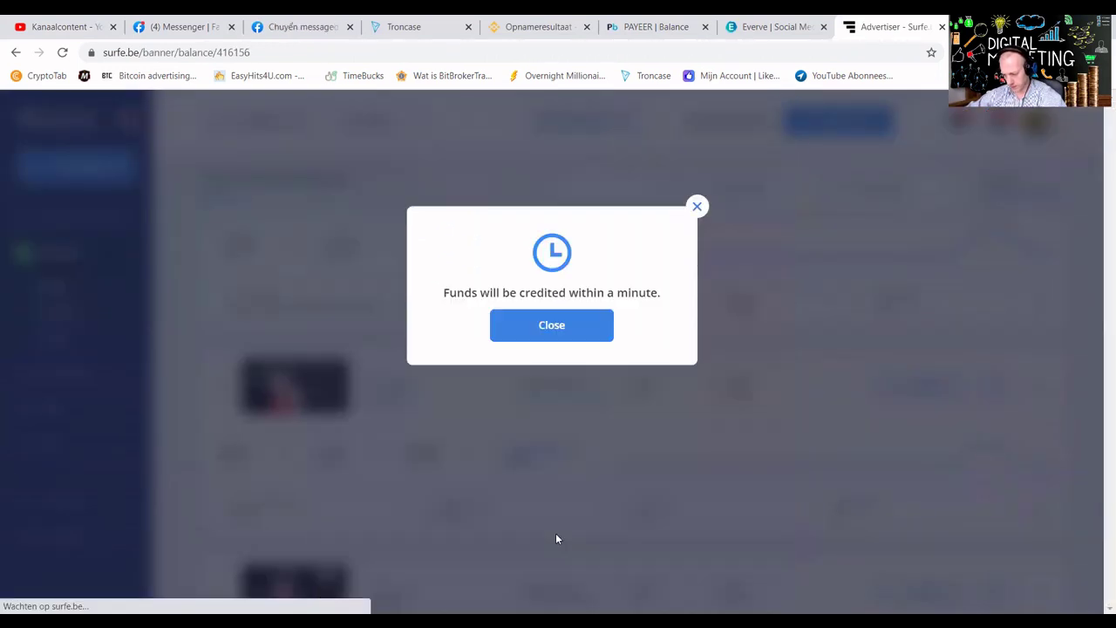
pyautogui.click(588, 325)
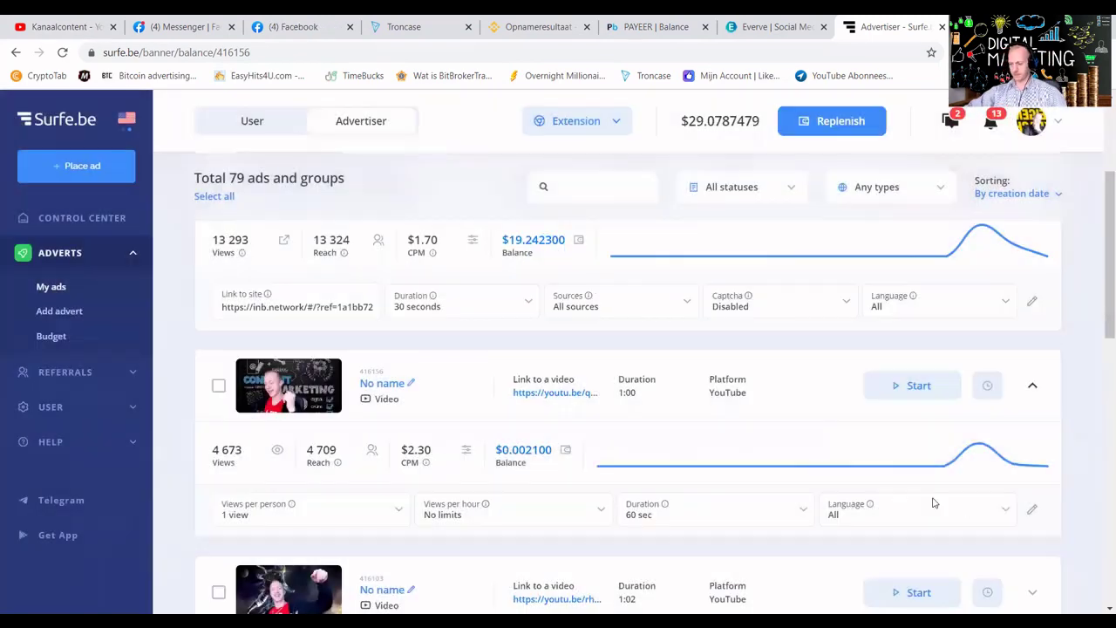
# Give ad 416103 a smaller refill and relaunch it.
pyautogui.scroll(-3, 950, 502)
pyautogui.click(1032, 374)
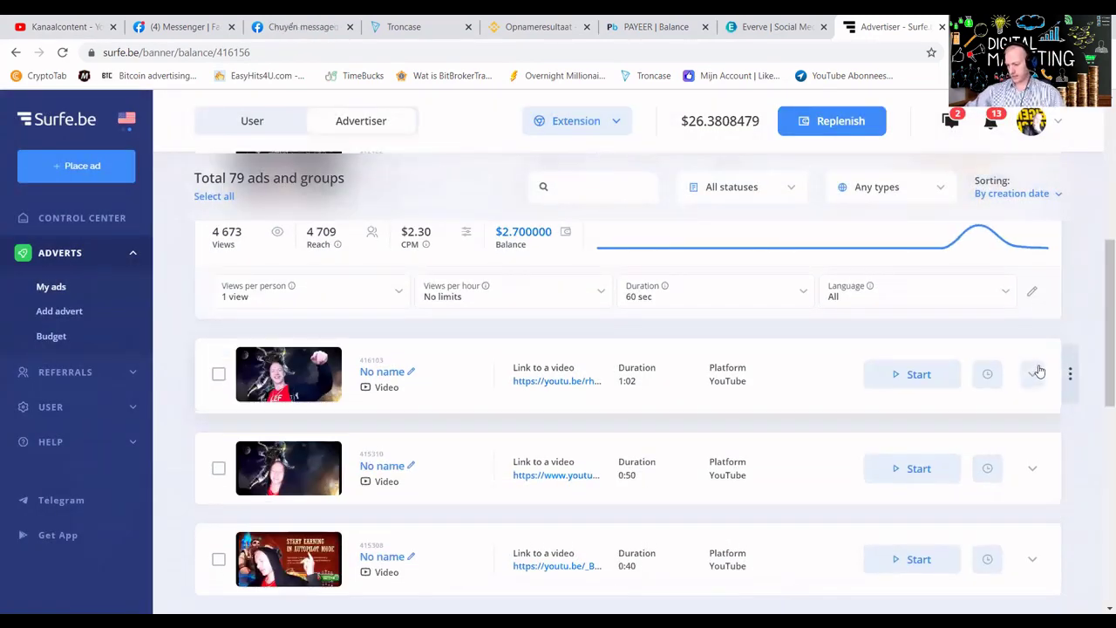
pyautogui.click(524, 445)
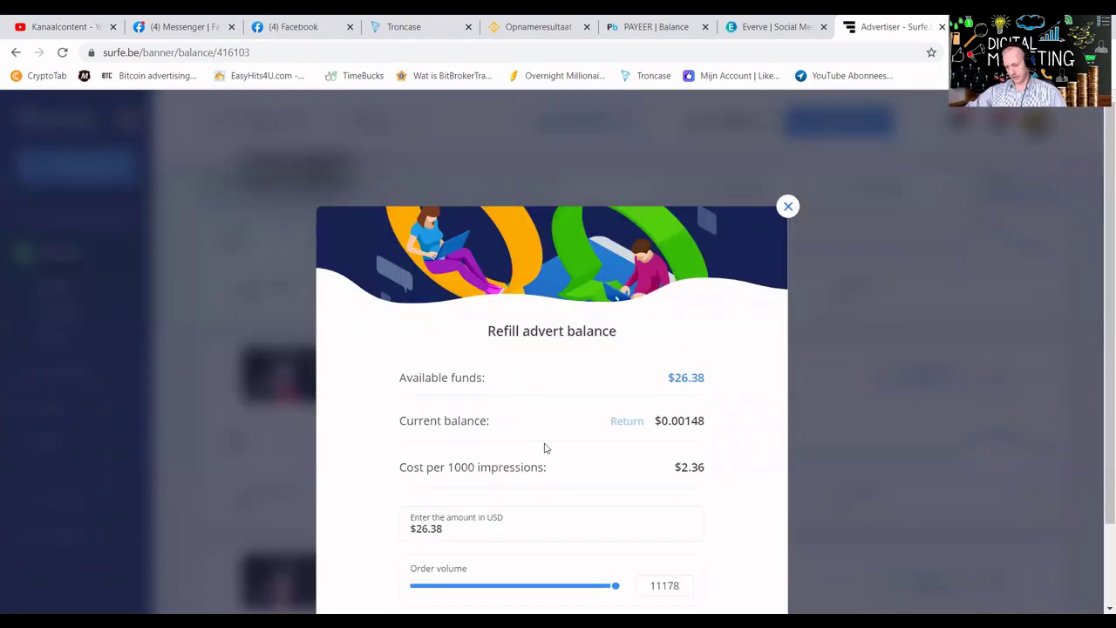
pyautogui.scroll(-1, 501, 540)
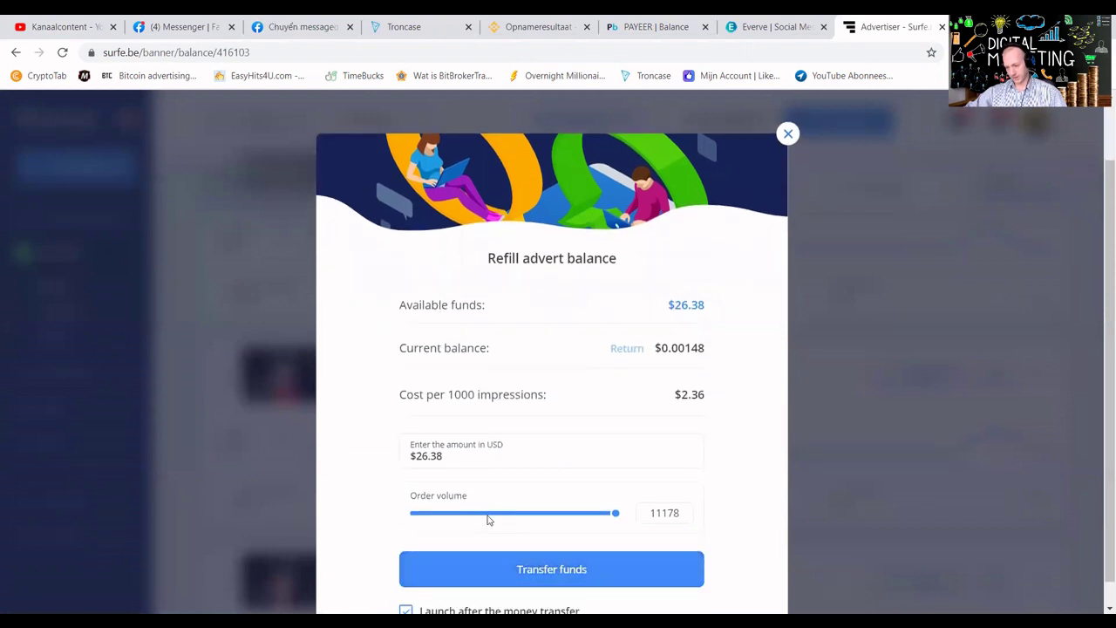
pyautogui.click(497, 515)
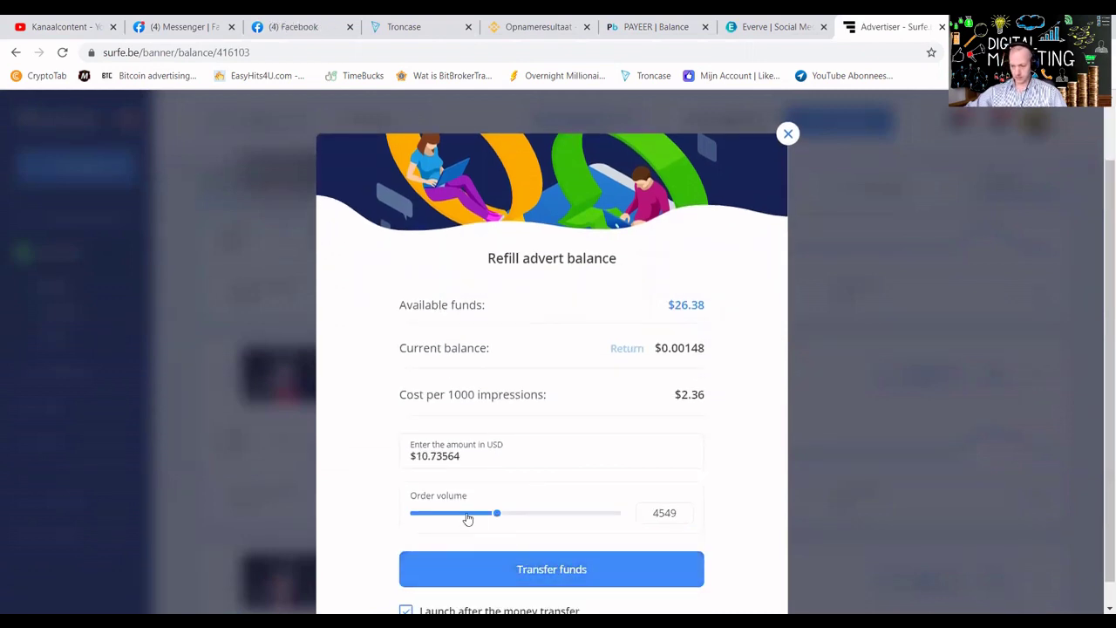
pyautogui.click(530, 569)
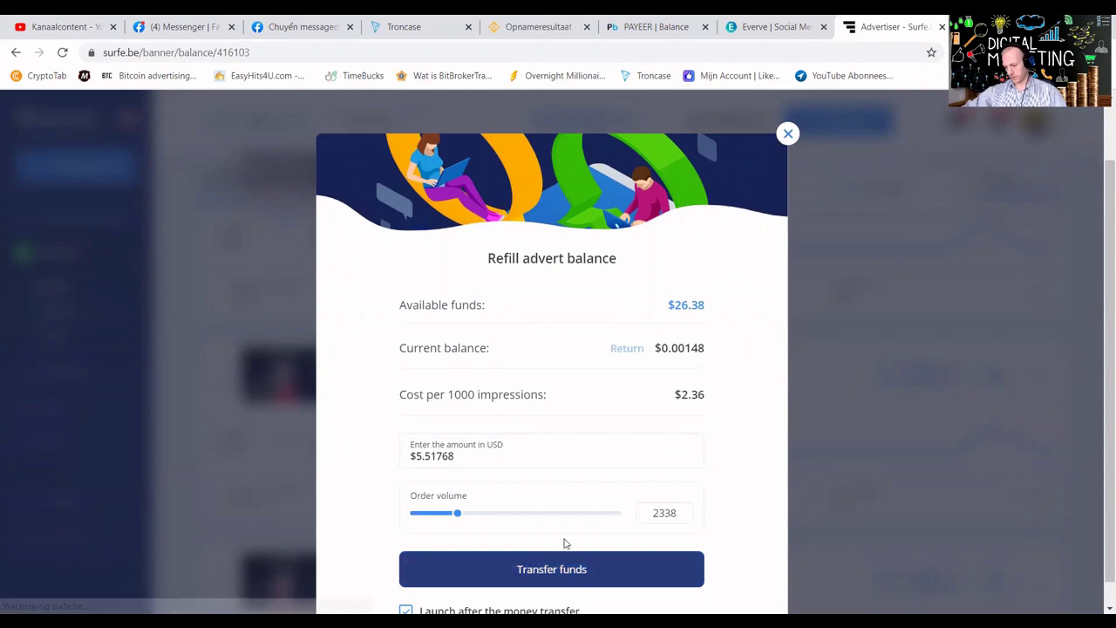
pyautogui.click(551, 324)
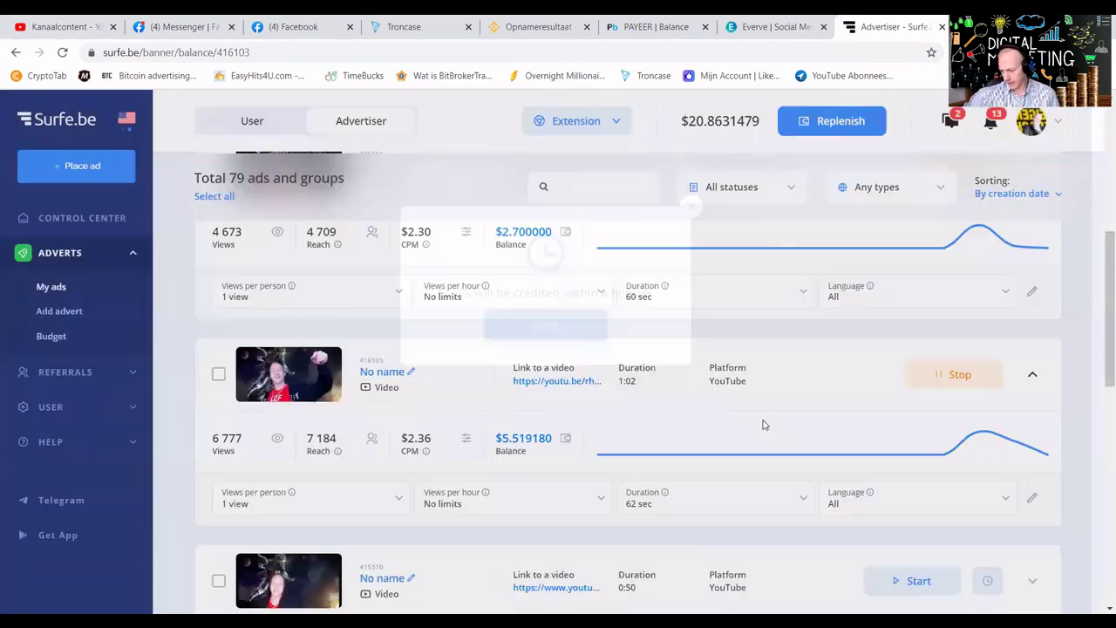
# Refill ad 415310 with 2576 views (about $5.15) and relaunch it.
pyautogui.scroll(-2, 842, 381)
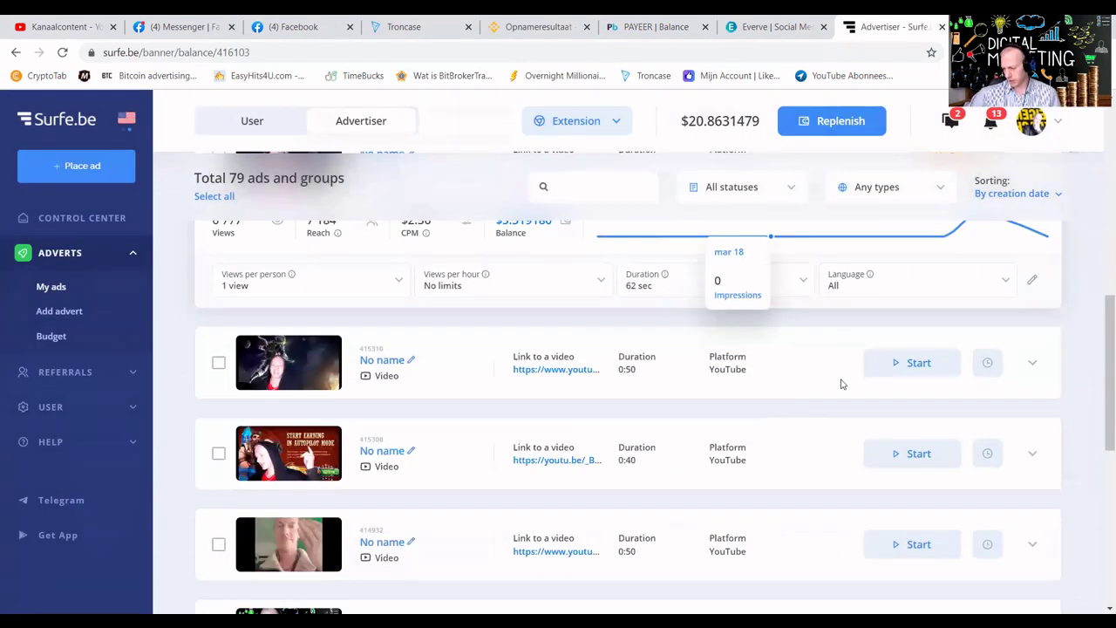
pyautogui.click(1032, 366)
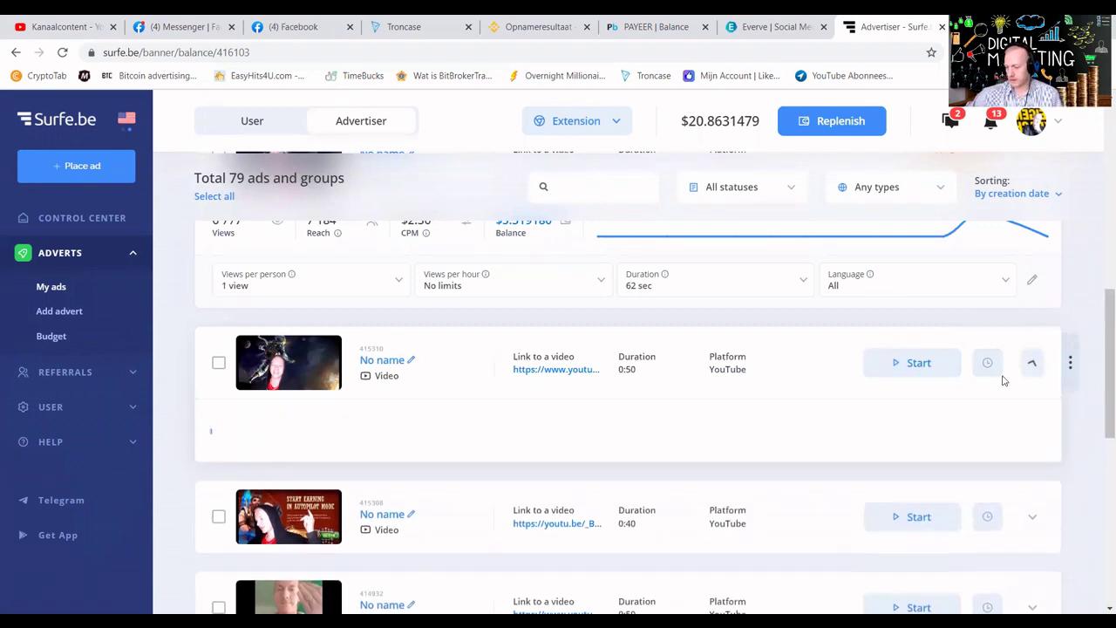
pyautogui.click(521, 429)
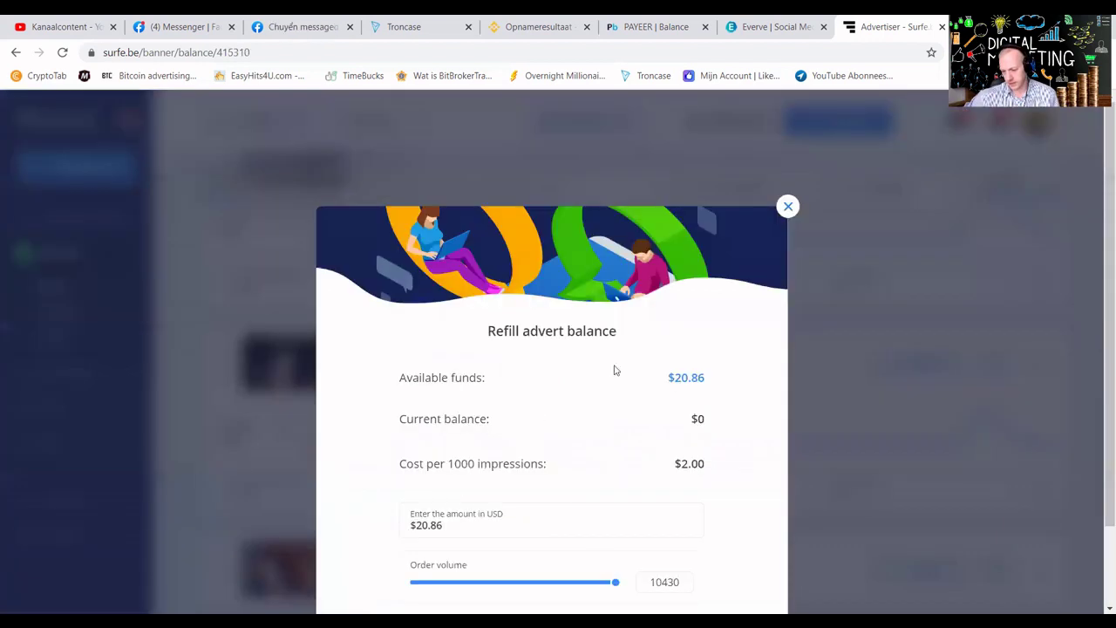
pyautogui.scroll(-1, 505, 507)
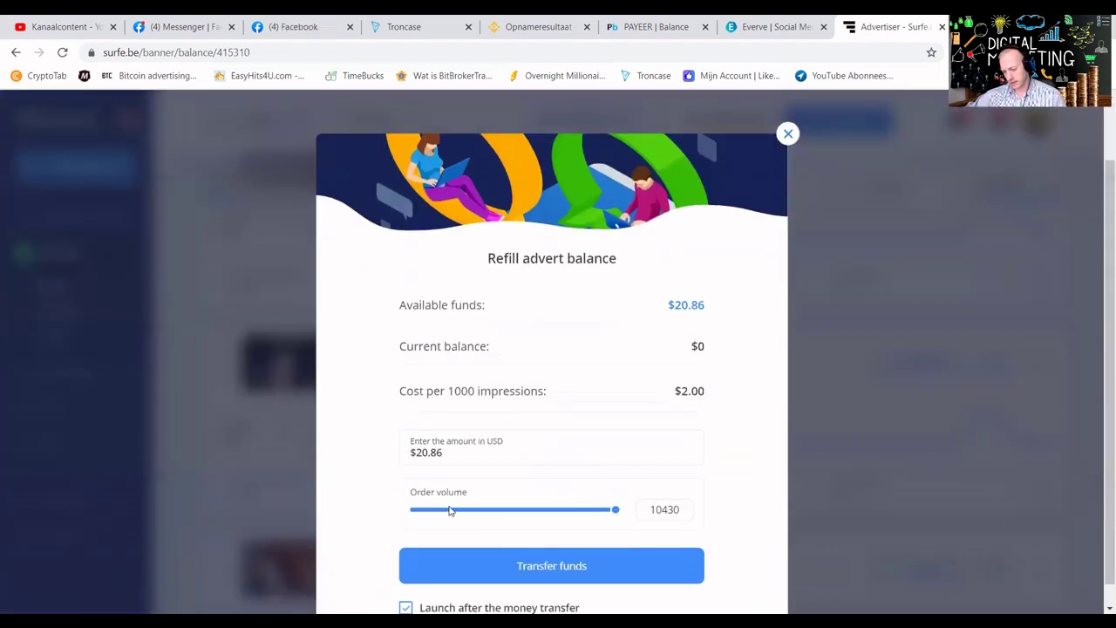
pyautogui.click(464, 515)
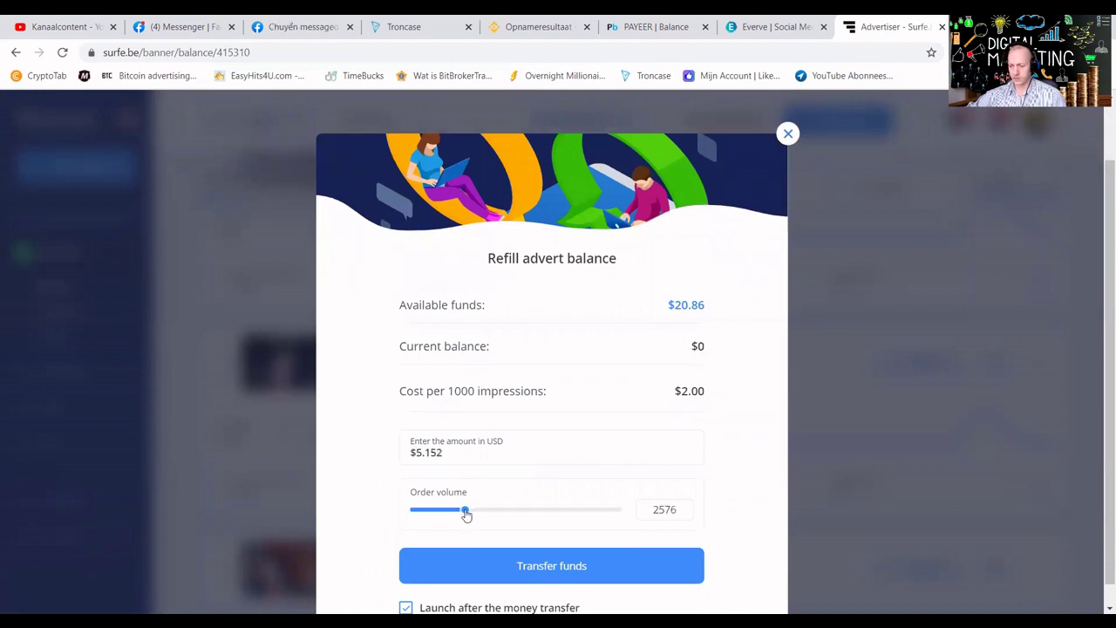
pyautogui.click(481, 554)
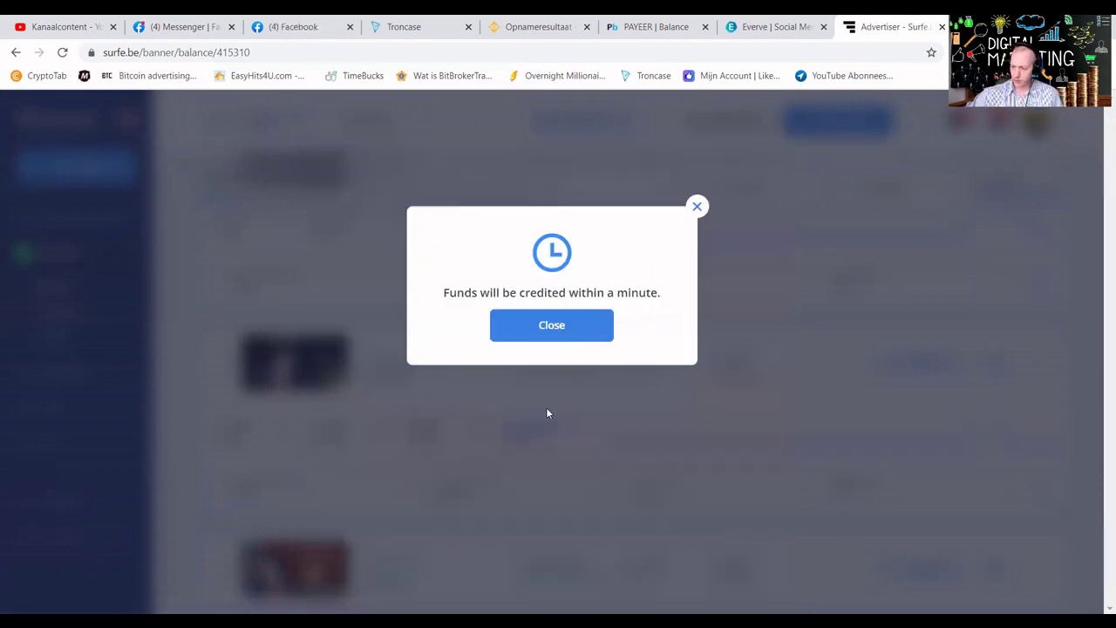
pyautogui.click(546, 336)
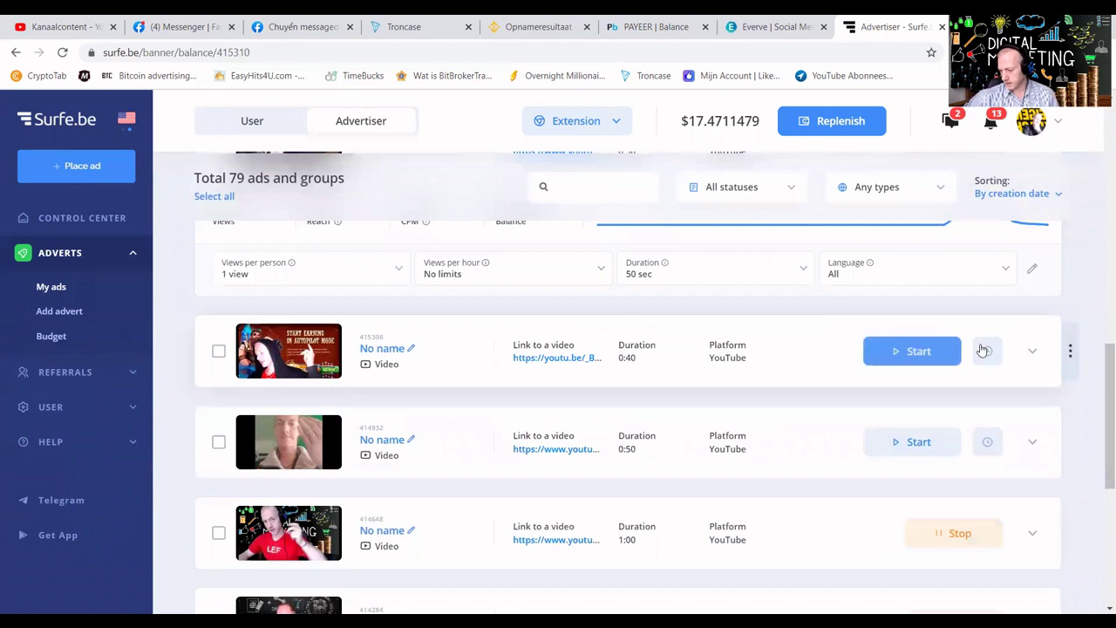
# Refill ad 415308 with 3644 views (about $6.19) and launch it.
pyautogui.click(1030, 351)
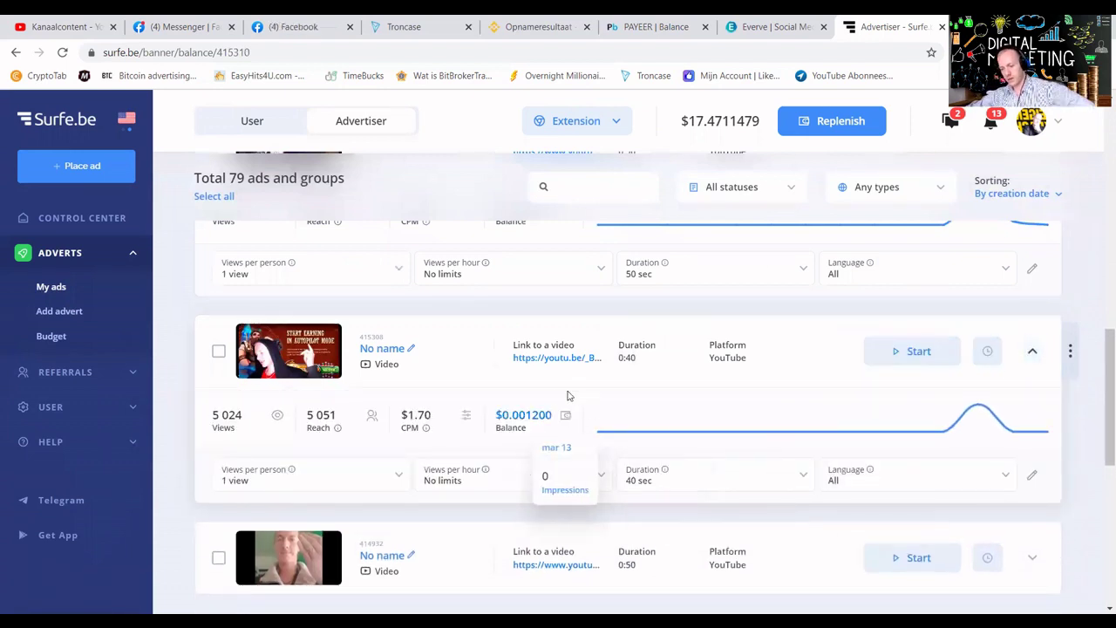
pyautogui.click(535, 417)
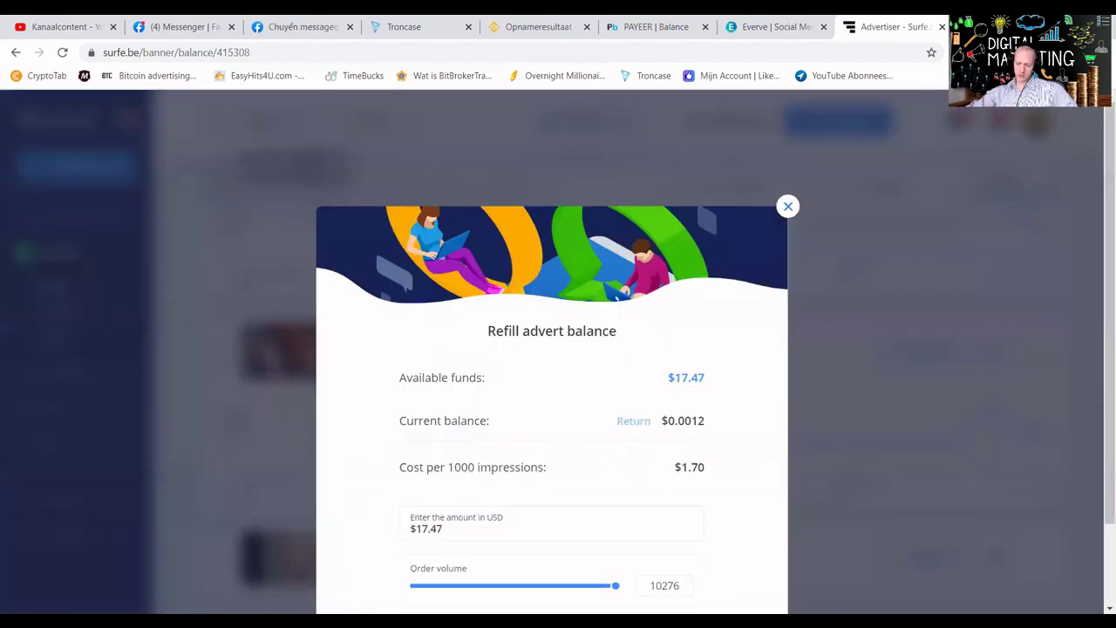
pyautogui.click(486, 586)
pyautogui.scroll(-1, 527, 526)
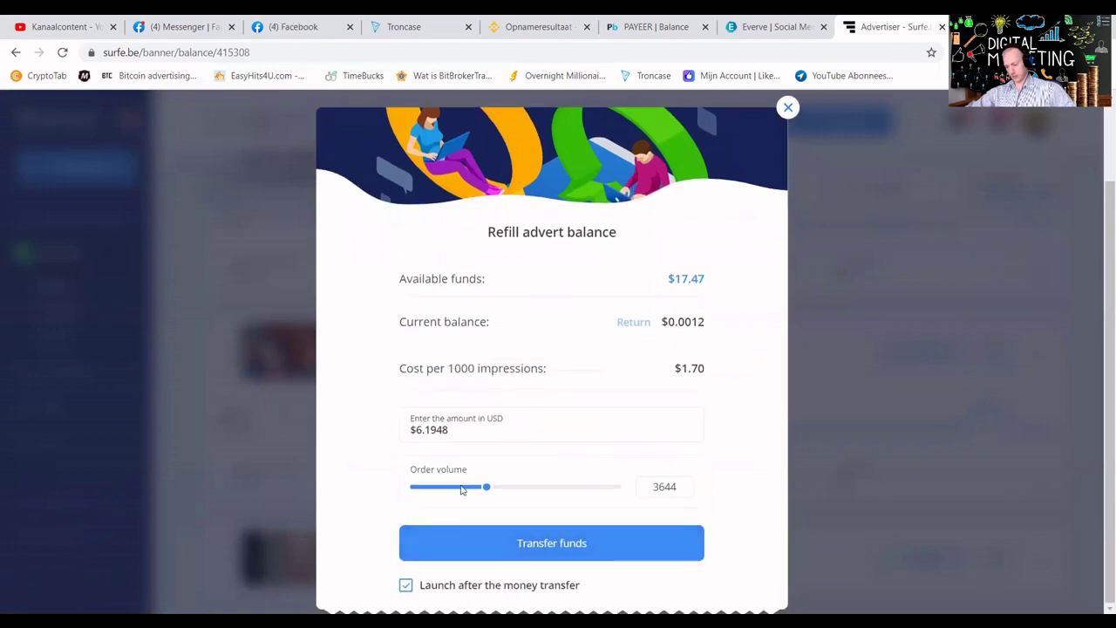
pyautogui.click(529, 550)
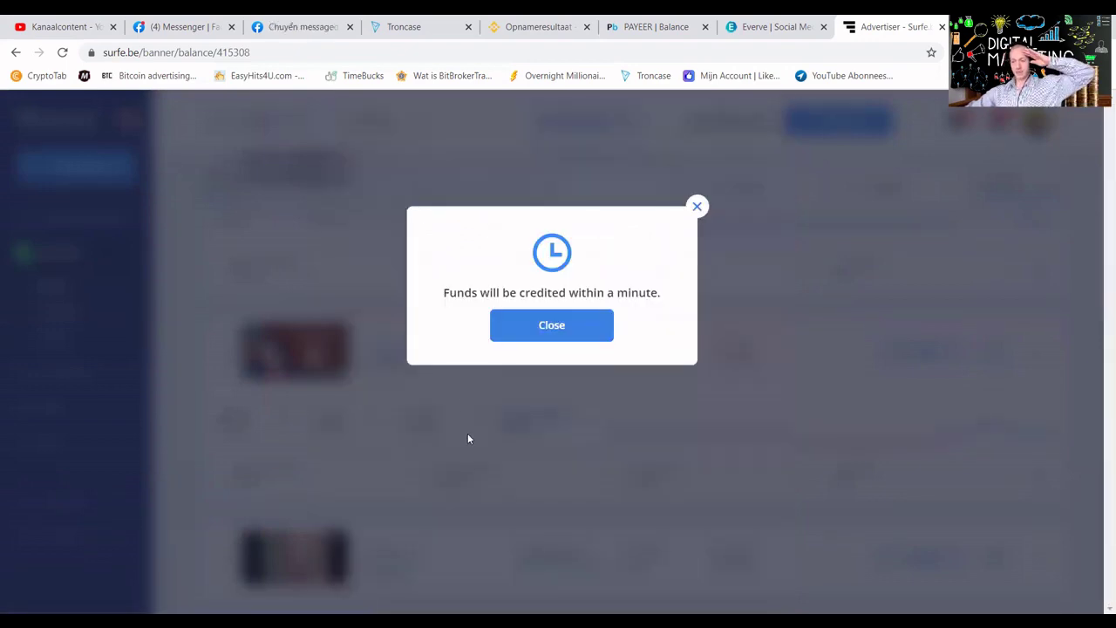
pyautogui.click(529, 320)
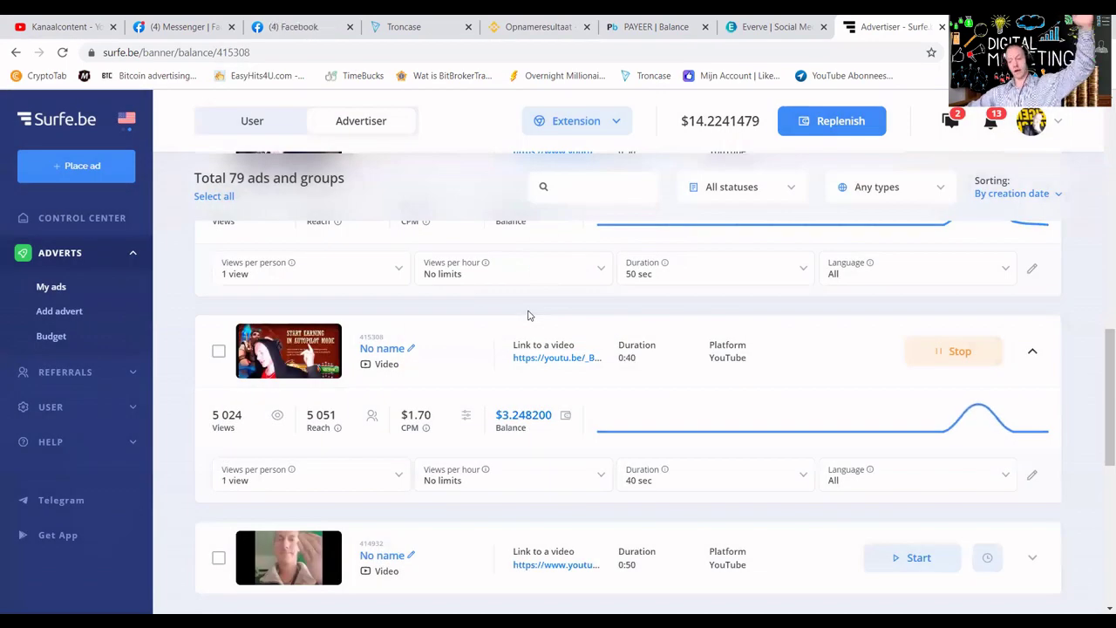
# Refill ad 414932 with 1777 views (about $3.55) and launch it.
pyautogui.scroll(-3, 702, 520)
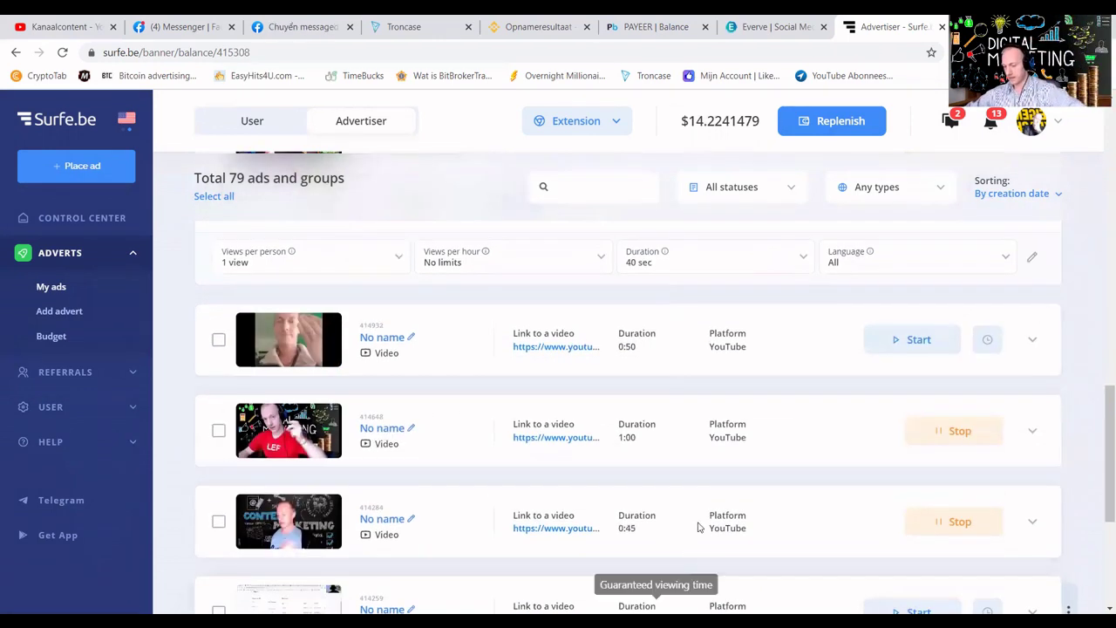
pyautogui.click(1032, 339)
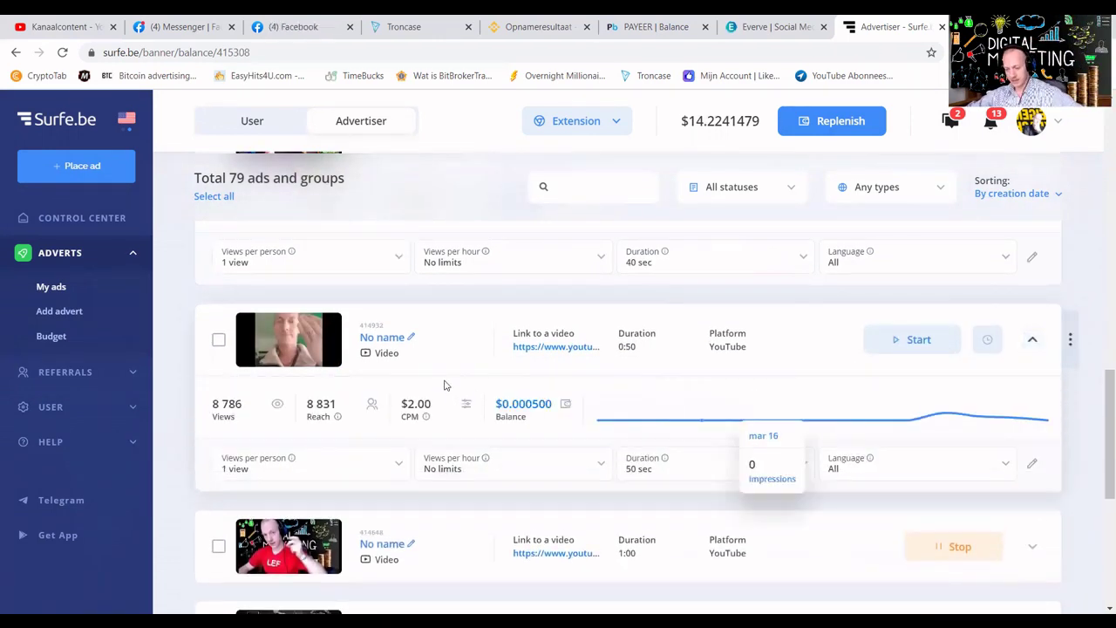
pyautogui.click(527, 404)
pyautogui.scroll(-2, 528, 498)
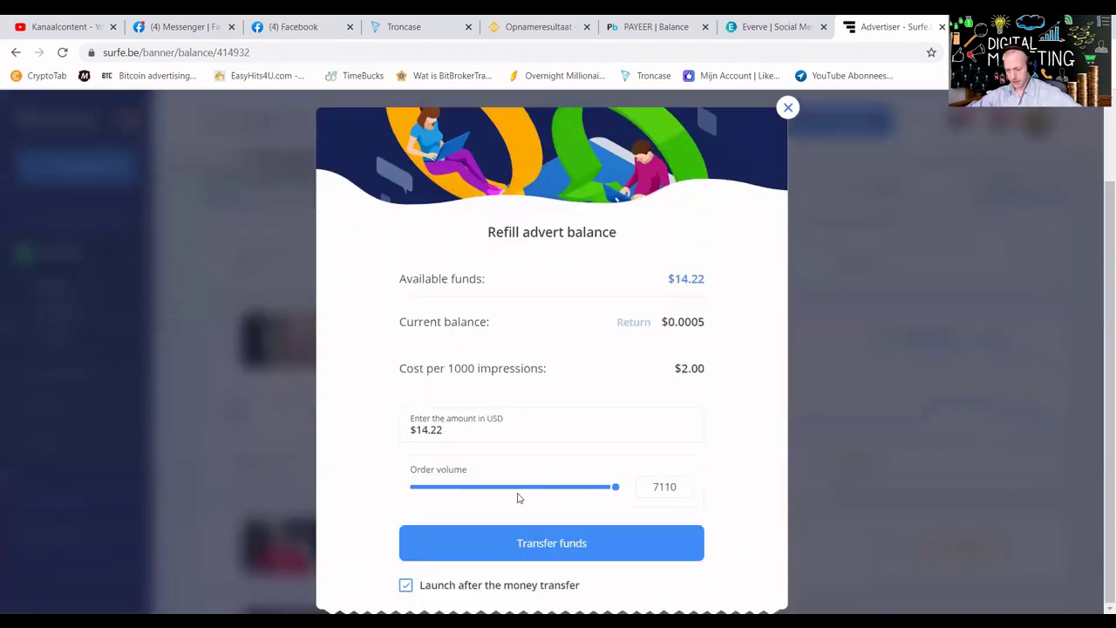
pyautogui.click(465, 491)
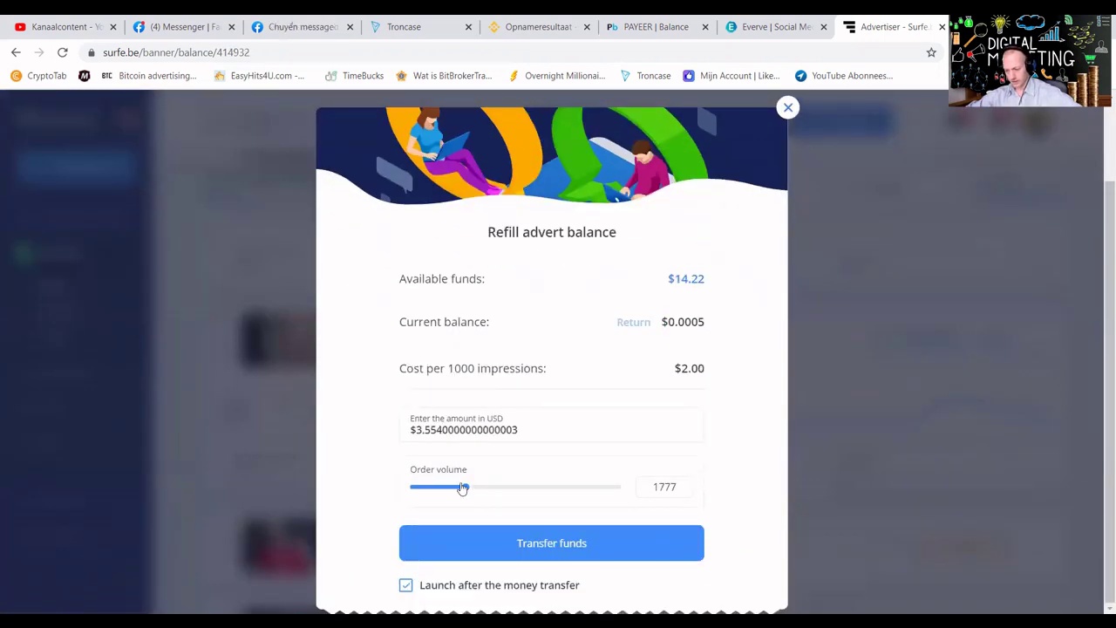
pyautogui.click(498, 543)
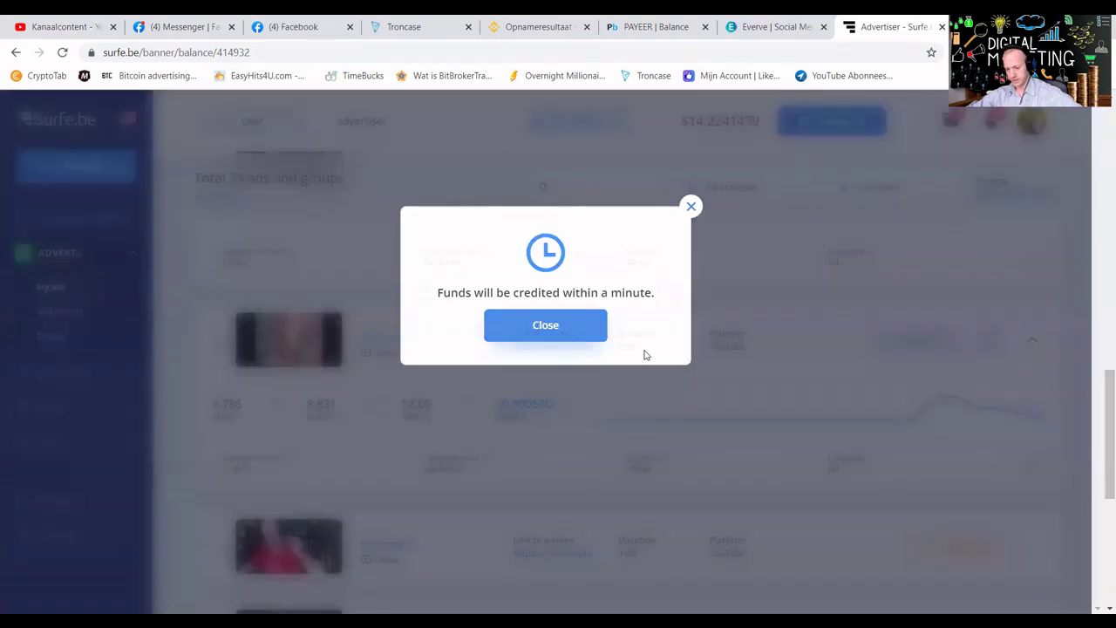
pyautogui.click(654, 371)
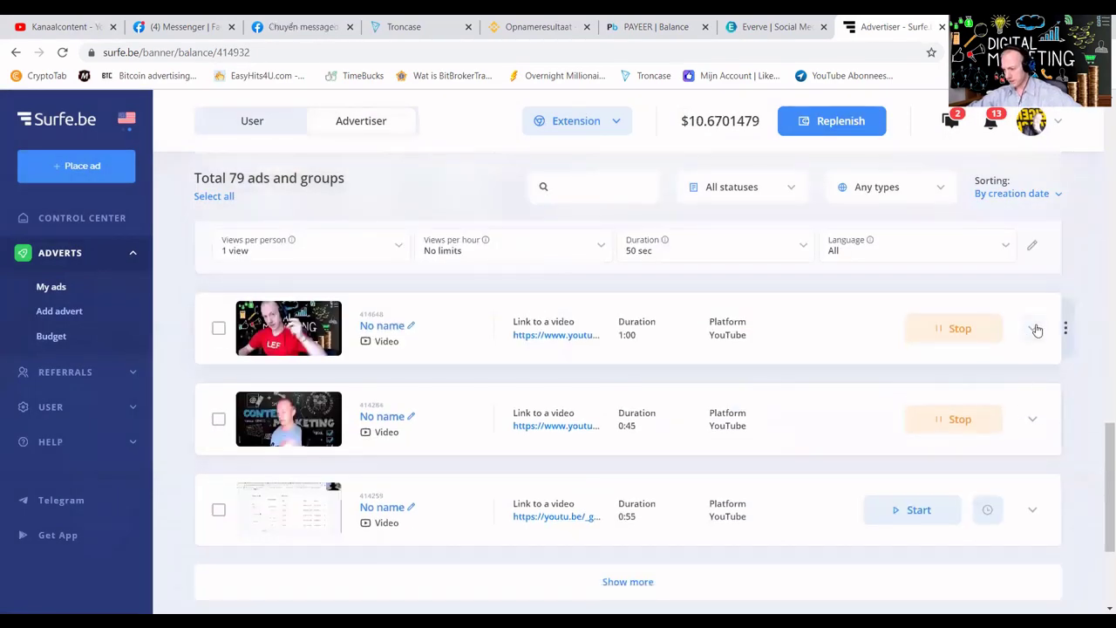
# Refill ad 414648 with 944 views (about $2.17).
pyautogui.click(1034, 328)
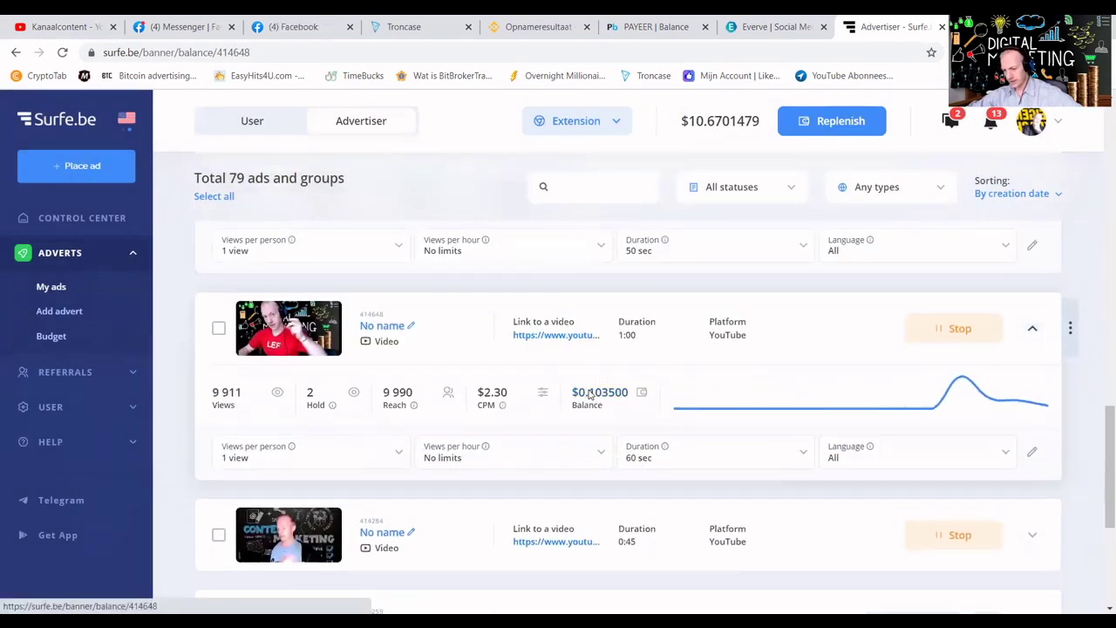
pyautogui.click(590, 394)
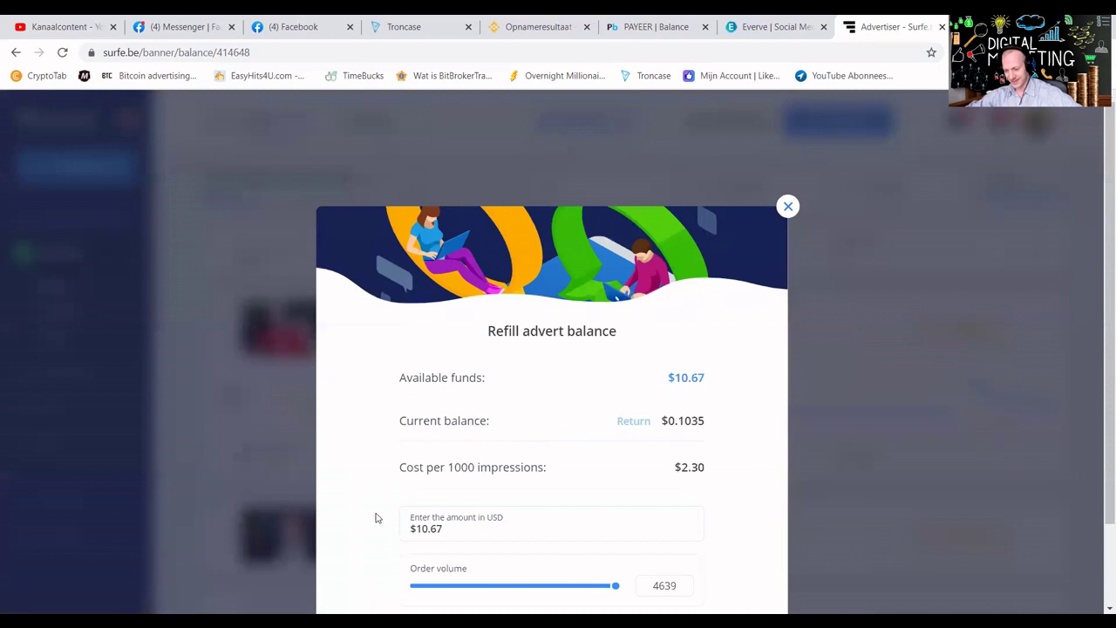
pyautogui.click(444, 591)
pyautogui.scroll(-2, 488, 523)
pyautogui.click(457, 488)
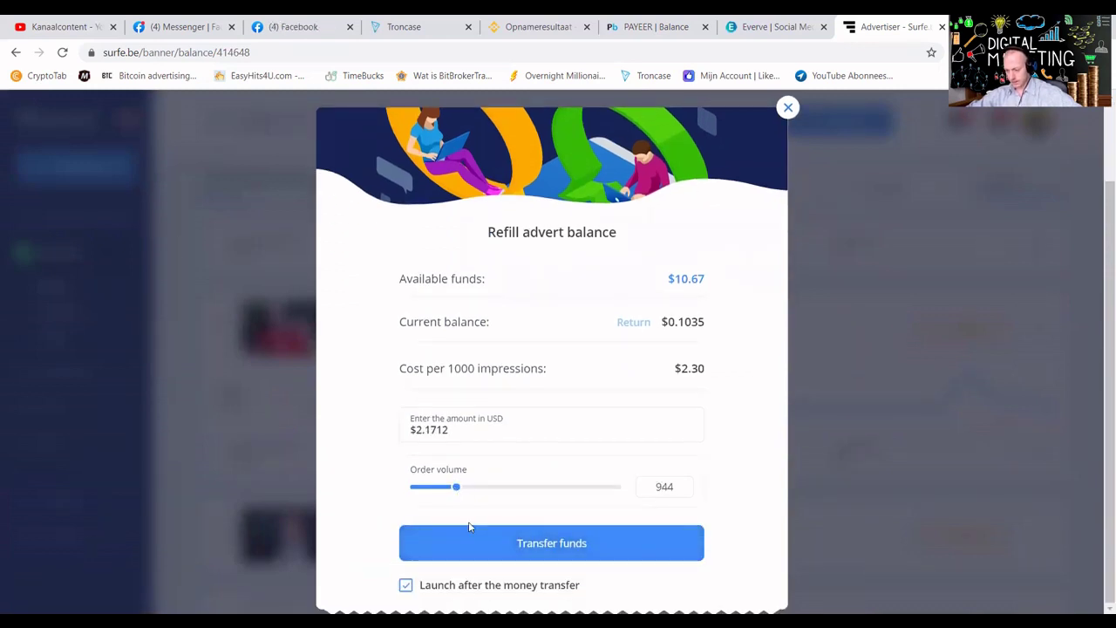
pyautogui.click(519, 556)
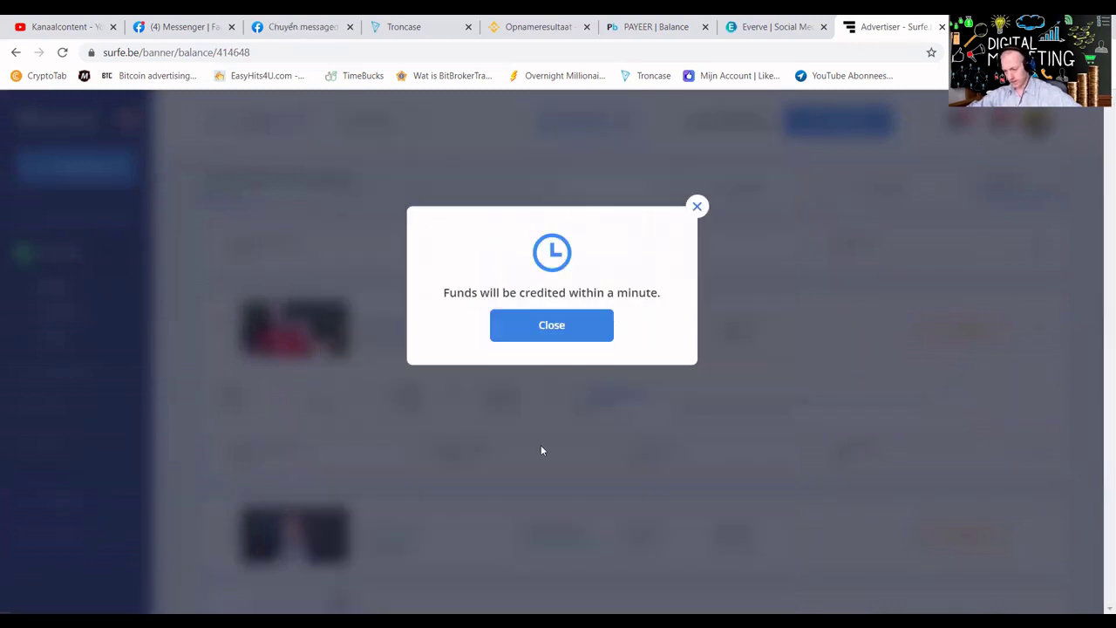
pyautogui.click(590, 339)
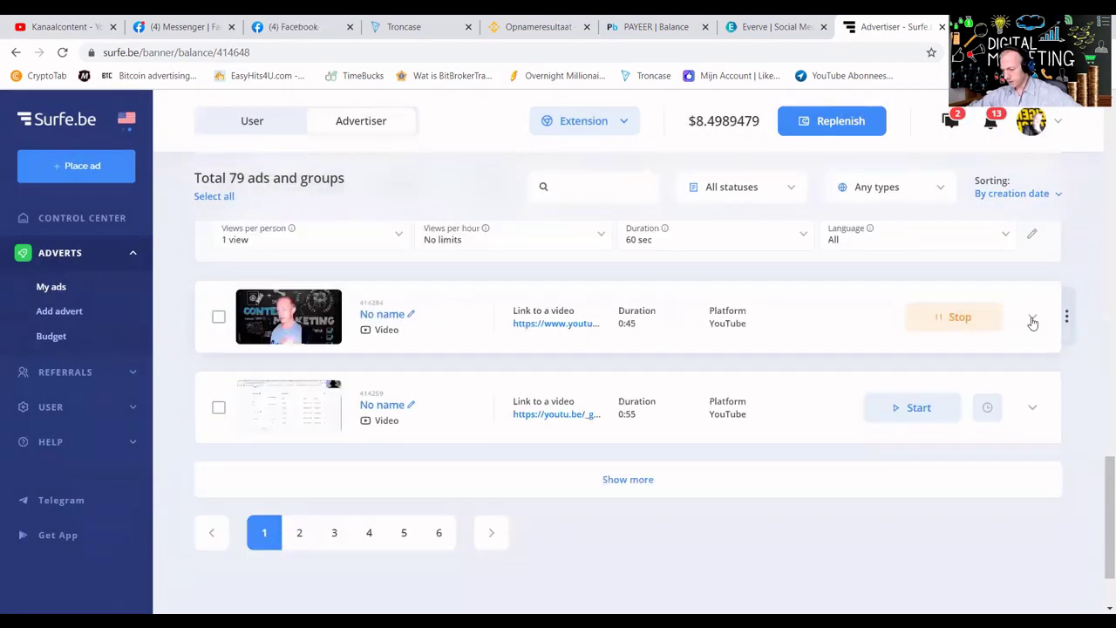
# Top up the 0:45 CONTENT MARKETING ad with 228 impressions (about $0.42), then expand the 0:55 ad.
pyautogui.click(1030, 317)
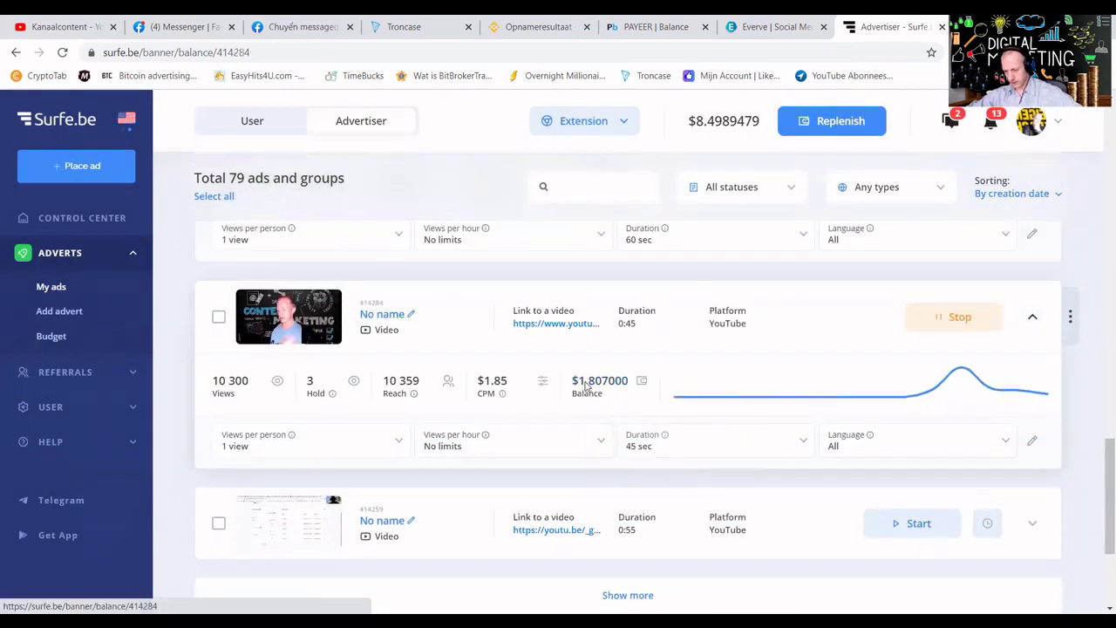
pyautogui.click(591, 384)
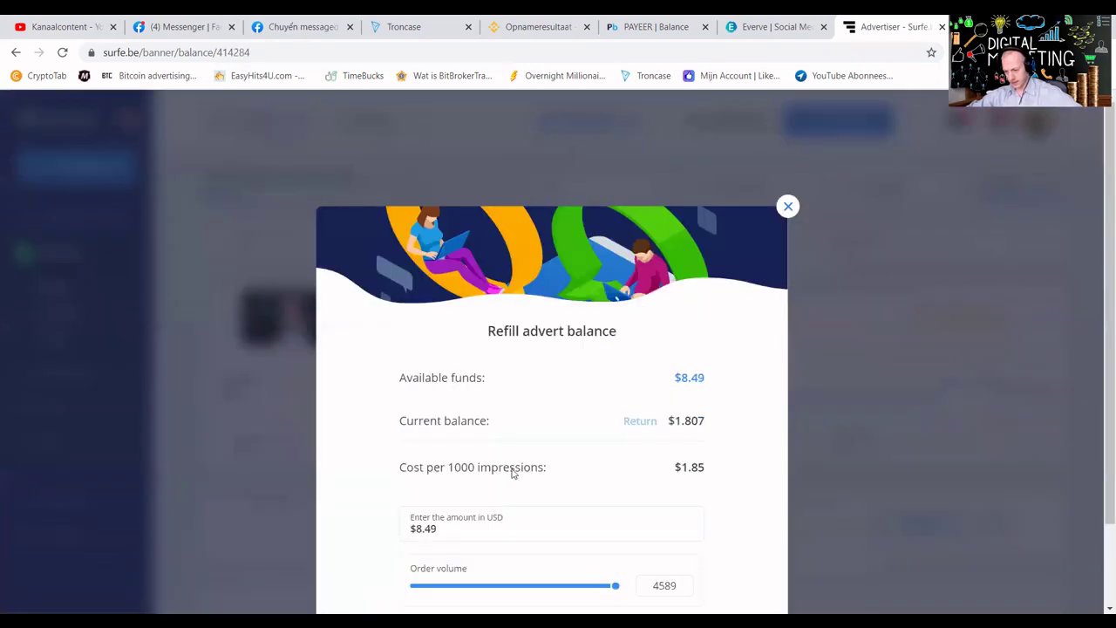
pyautogui.click(419, 585)
pyautogui.scroll(-2, 461, 527)
pyautogui.click(490, 545)
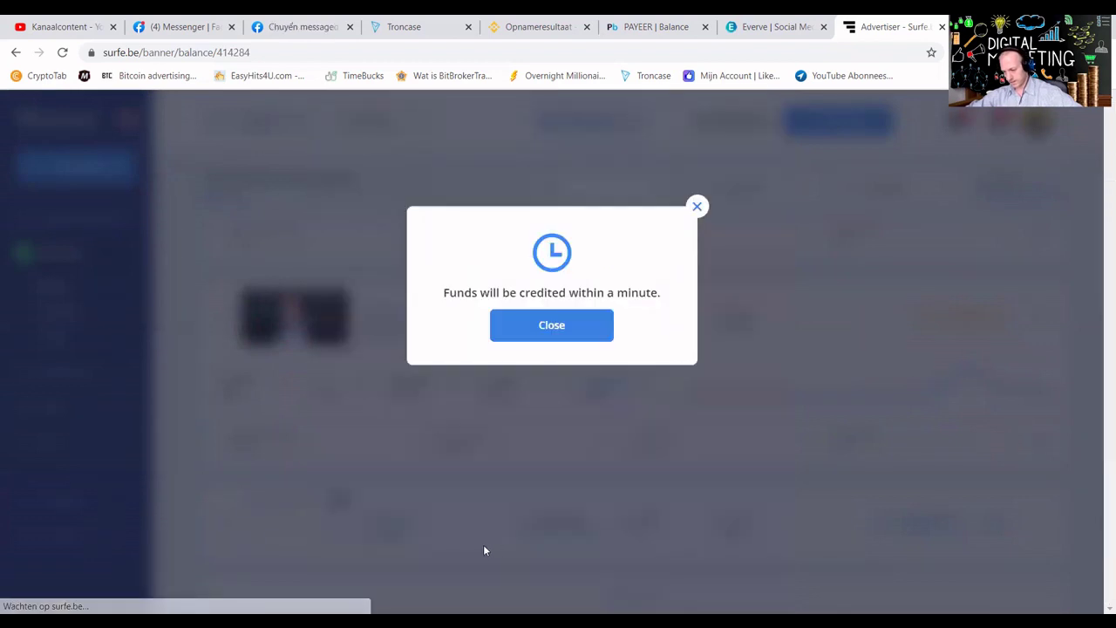
pyautogui.click(571, 326)
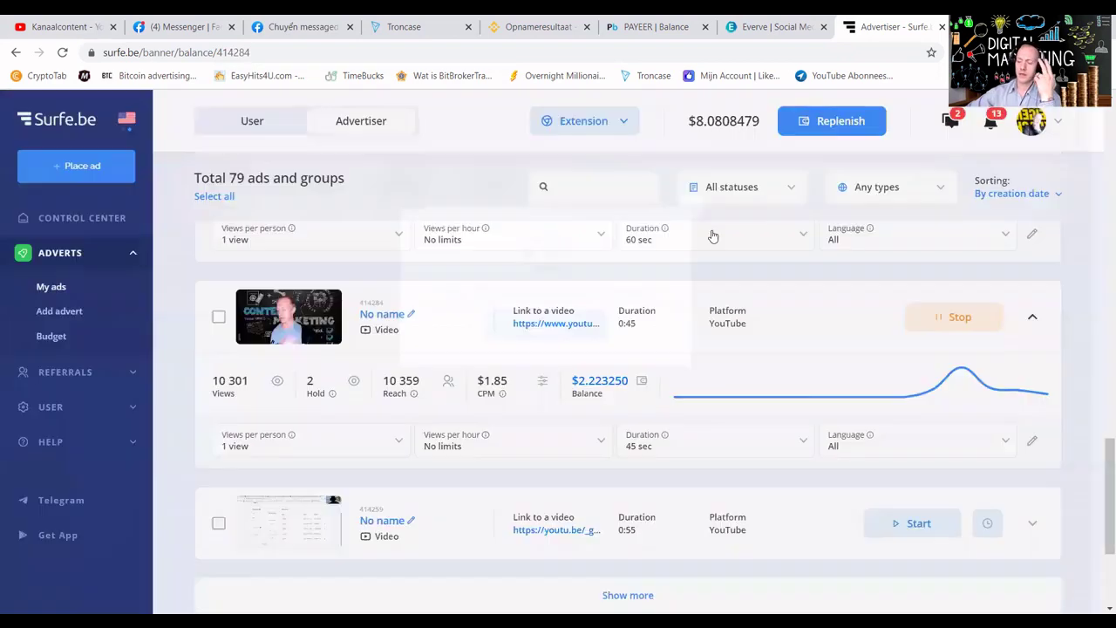
pyautogui.scroll(-3, 767, 340)
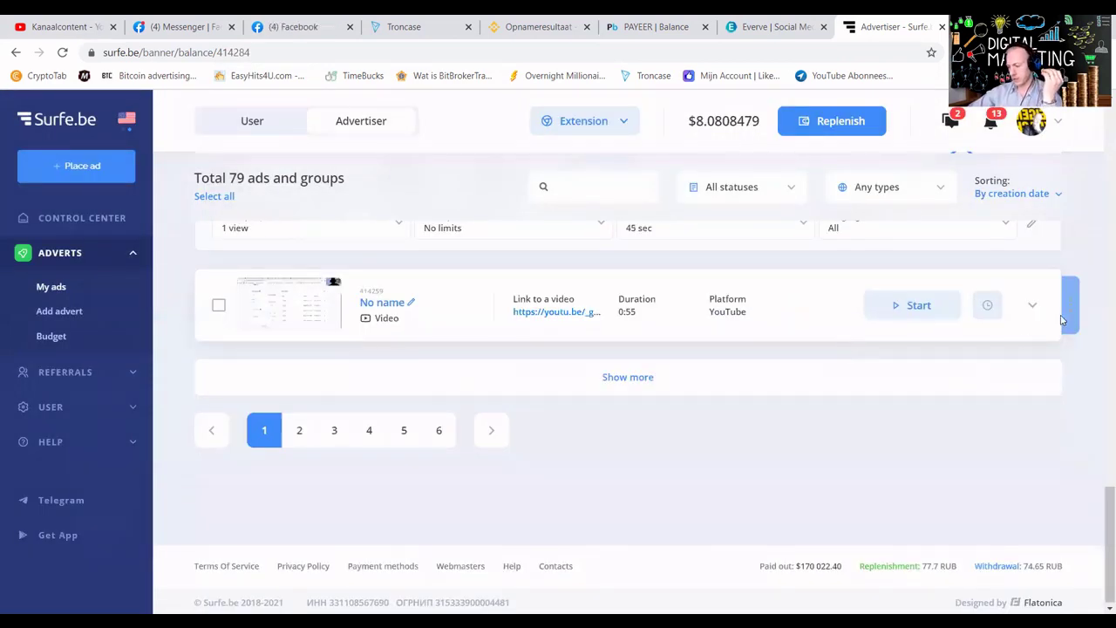
pyautogui.click(1032, 305)
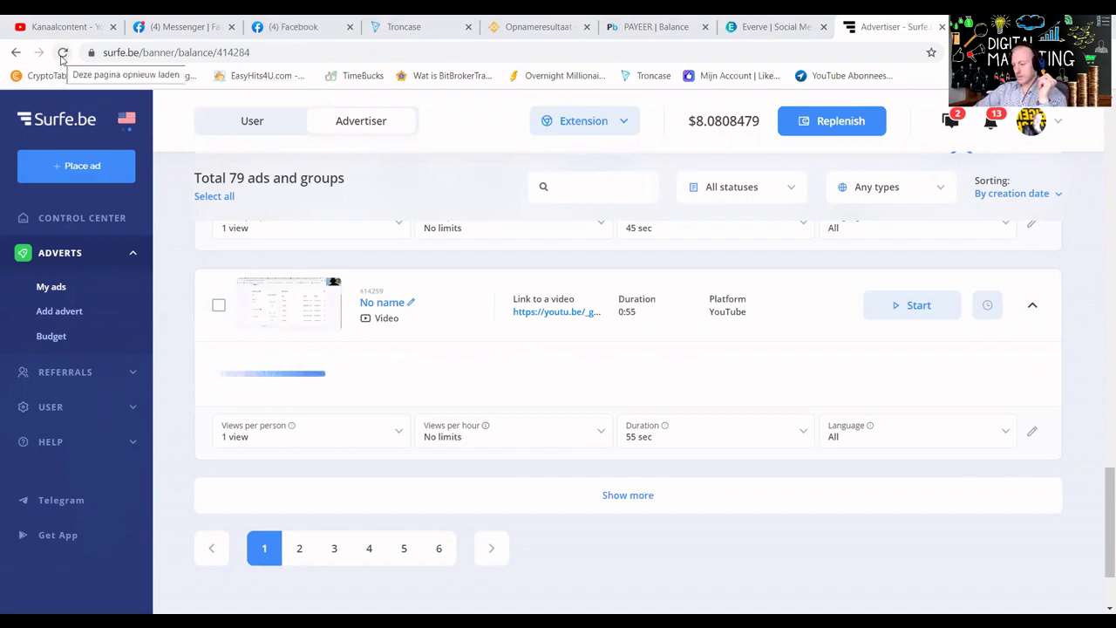
# Reload the ads page and close the refill dialog that reappeared.
pyautogui.click(63, 54)
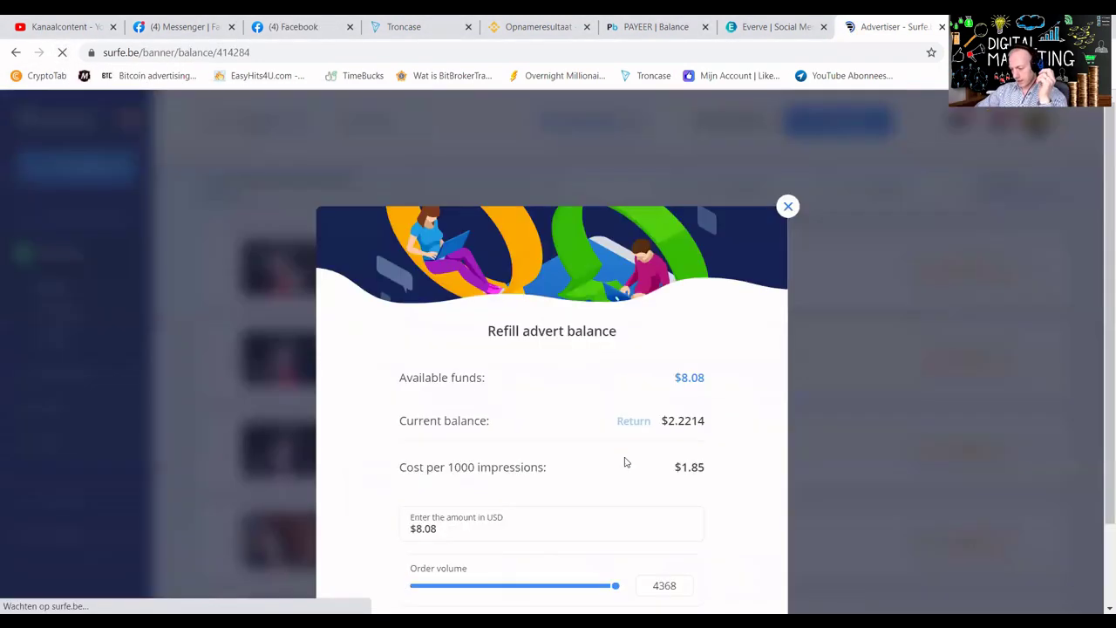
pyautogui.scroll(-1, 754, 190)
pyautogui.click(790, 124)
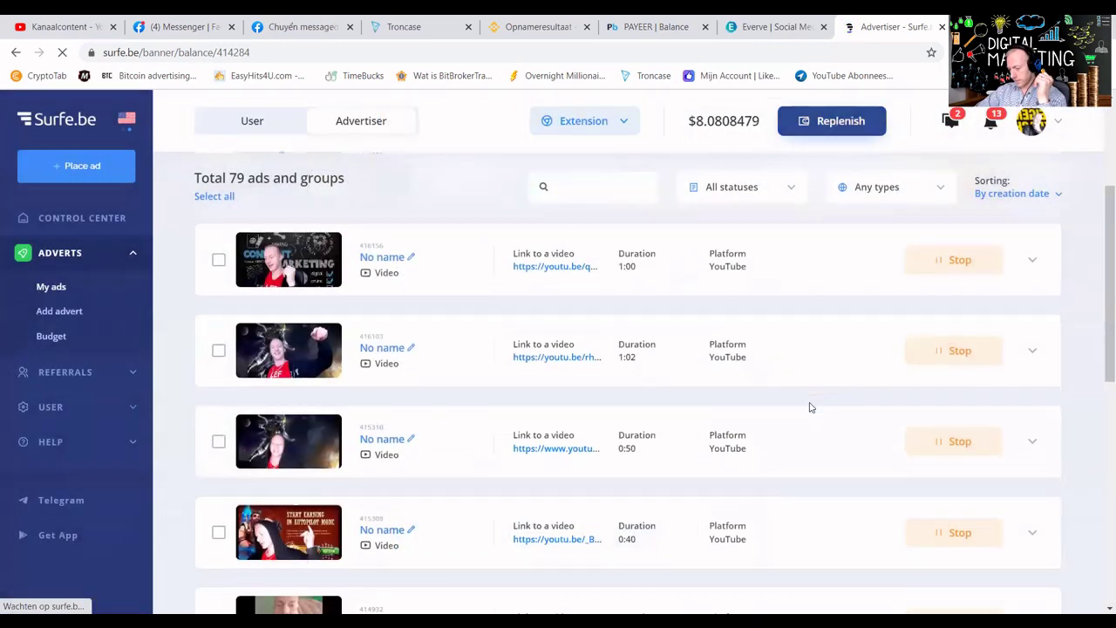
pyautogui.scroll(-8, 809, 406)
pyautogui.scroll(2, 666, 368)
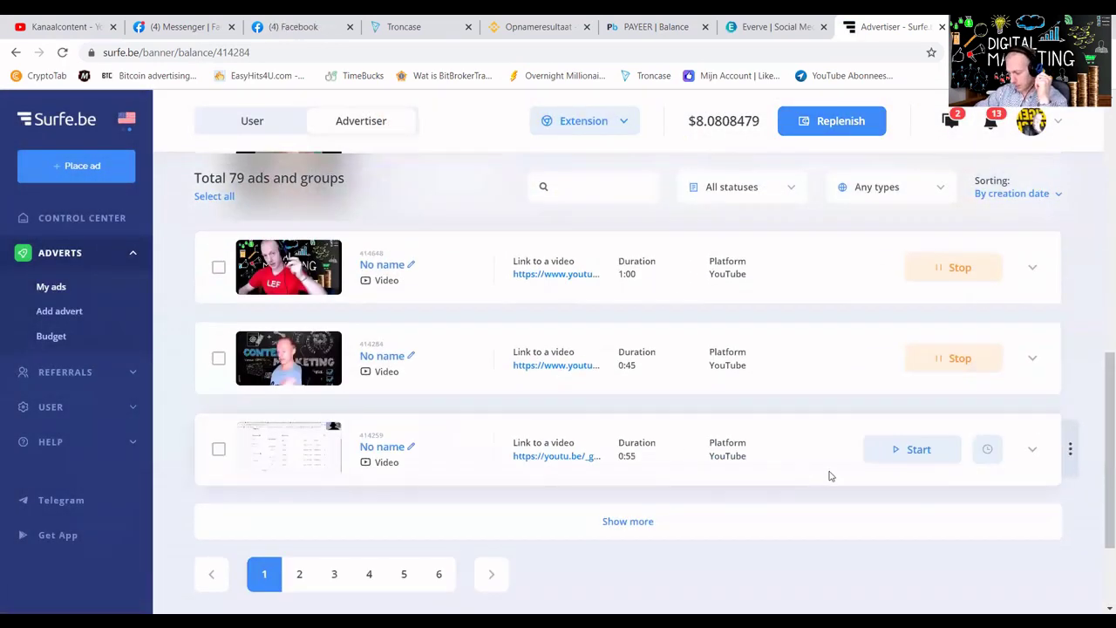
# Send a $1.59745 top-up to the 0:55 ad 414259 with launch enabled.
pyautogui.click(1033, 449)
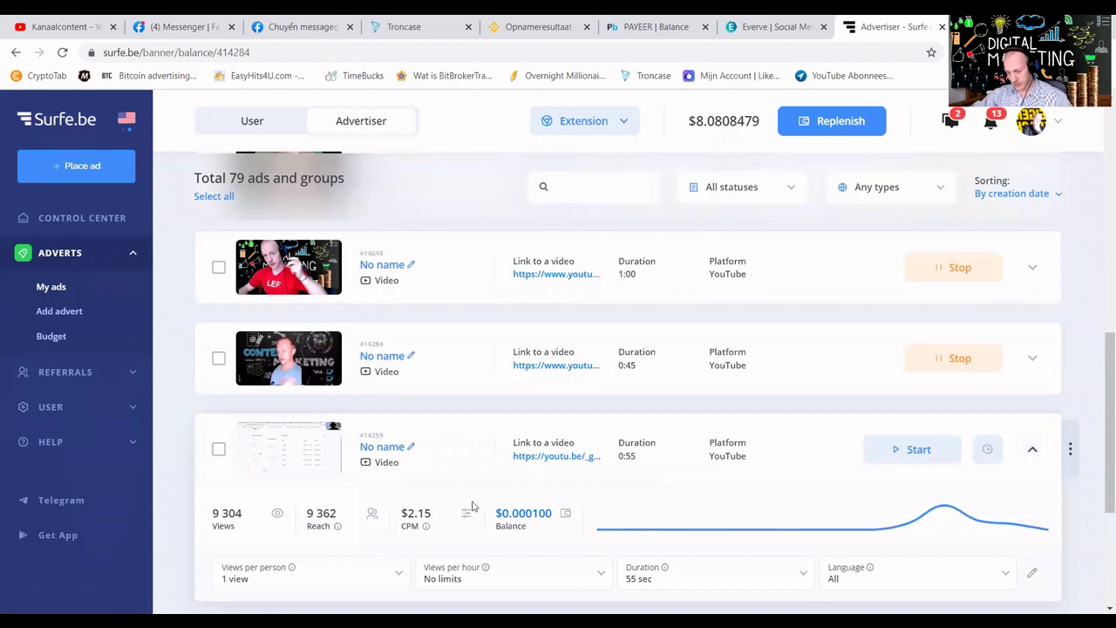
pyautogui.click(503, 513)
pyautogui.click(425, 487)
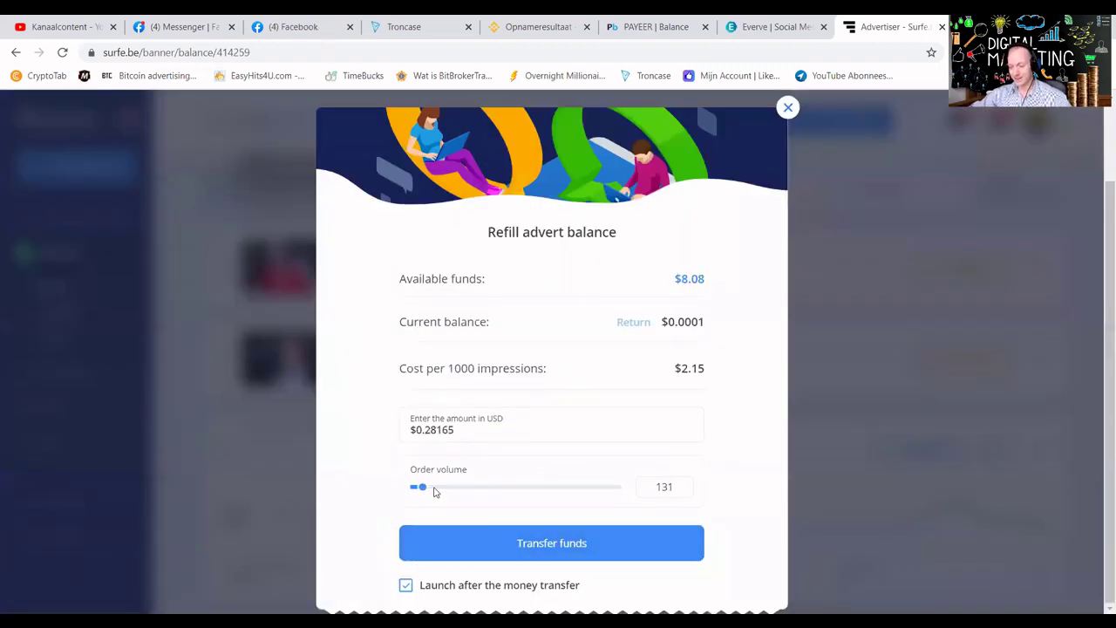
pyautogui.click(485, 541)
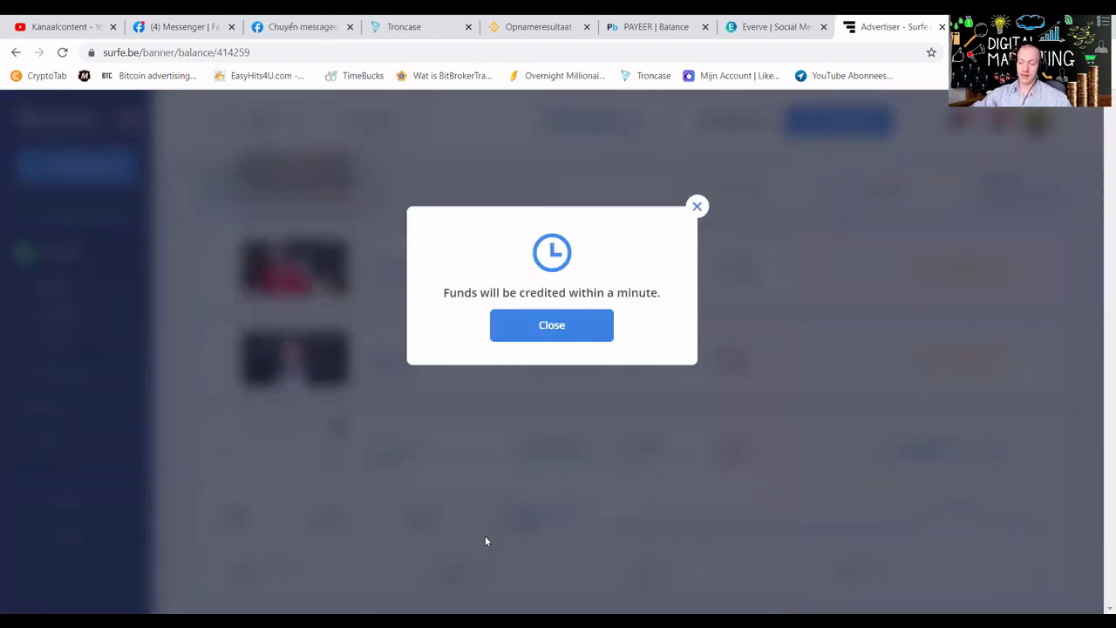
# Load more video ads into the list with Show more.
pyautogui.click(539, 326)
pyautogui.scroll(-5, 596, 384)
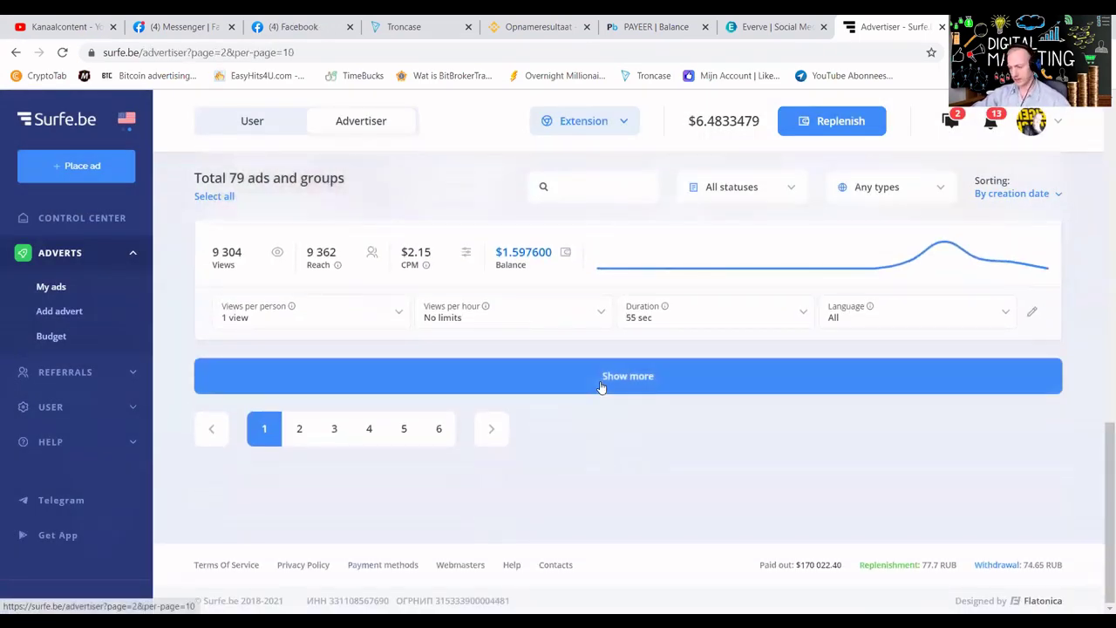
pyautogui.click(602, 387)
pyautogui.scroll(-1, 697, 393)
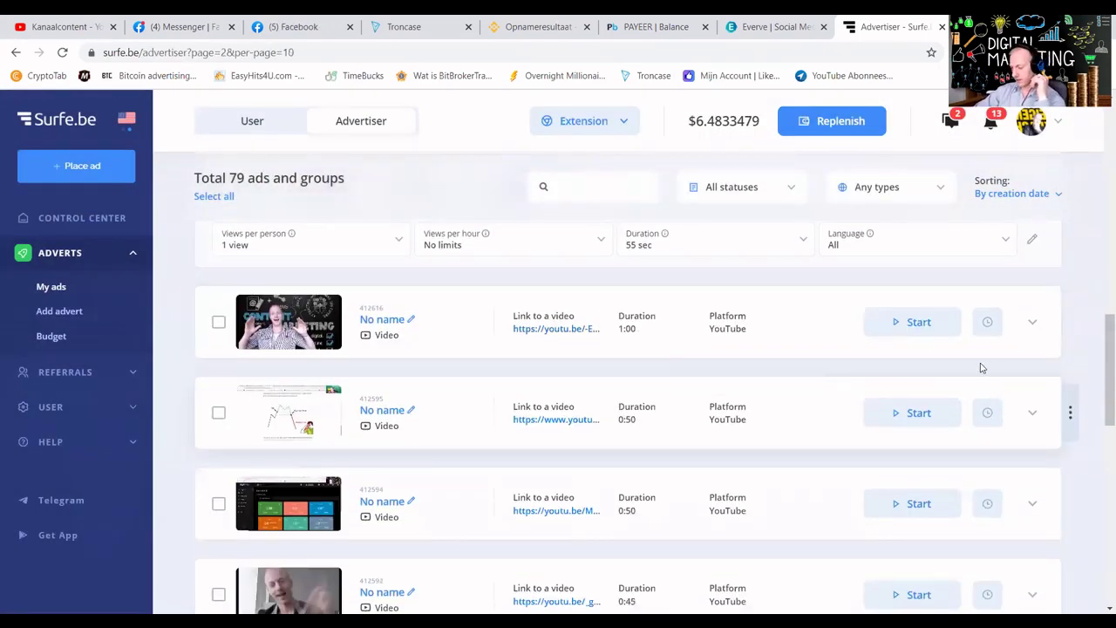
# Refill the 1:00 video ad with a small order volume.
pyautogui.click(1033, 324)
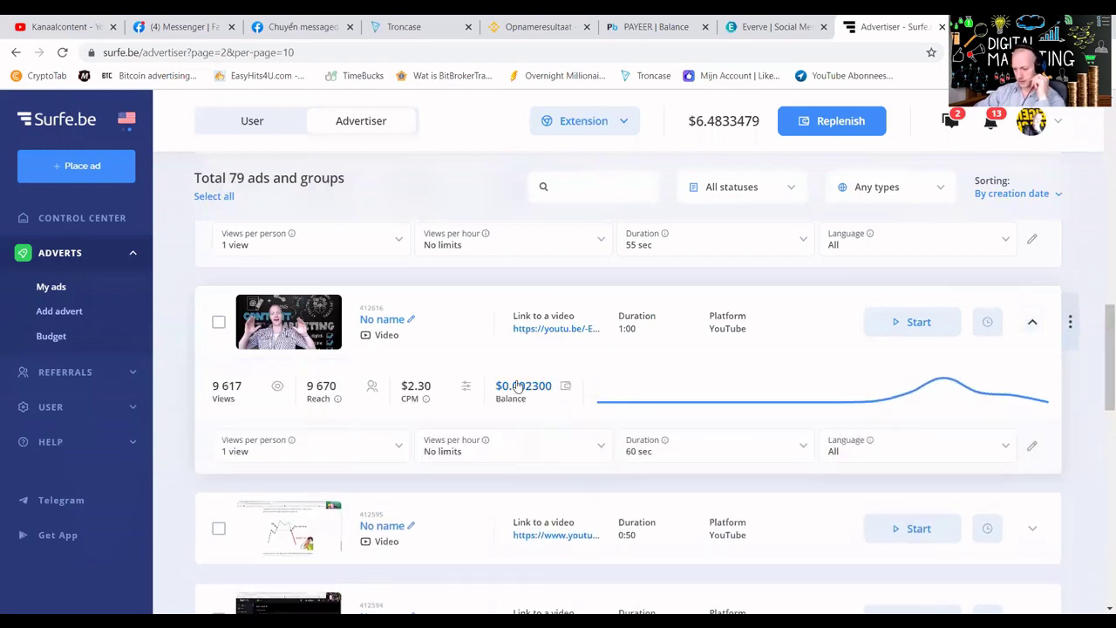
pyautogui.click(487, 391)
pyautogui.scroll(-2, 453, 479)
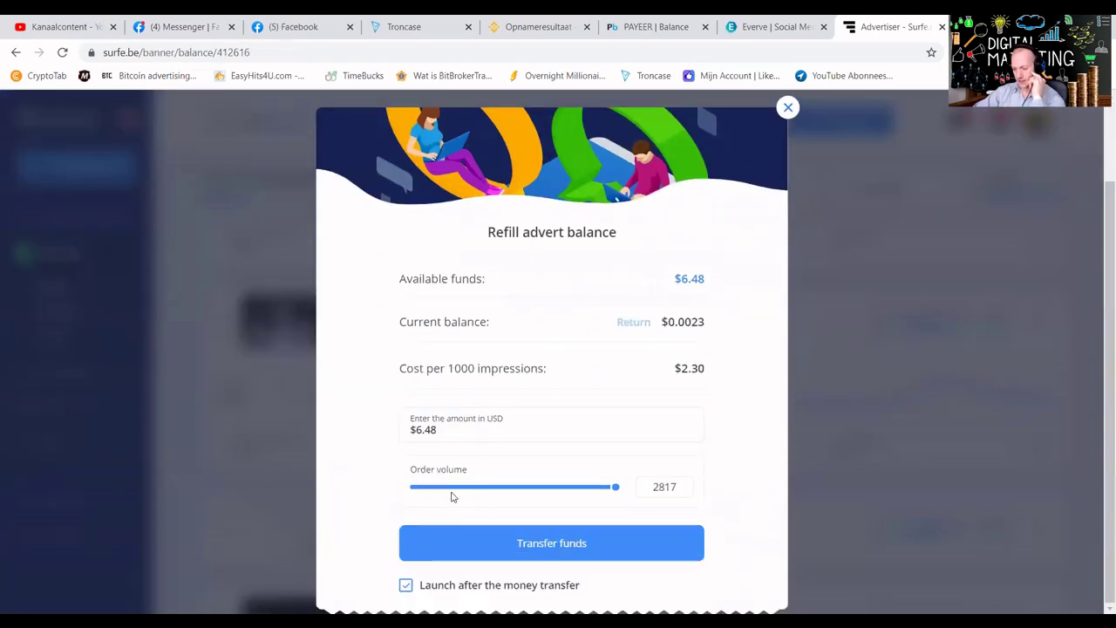
pyautogui.click(455, 488)
pyautogui.click(495, 549)
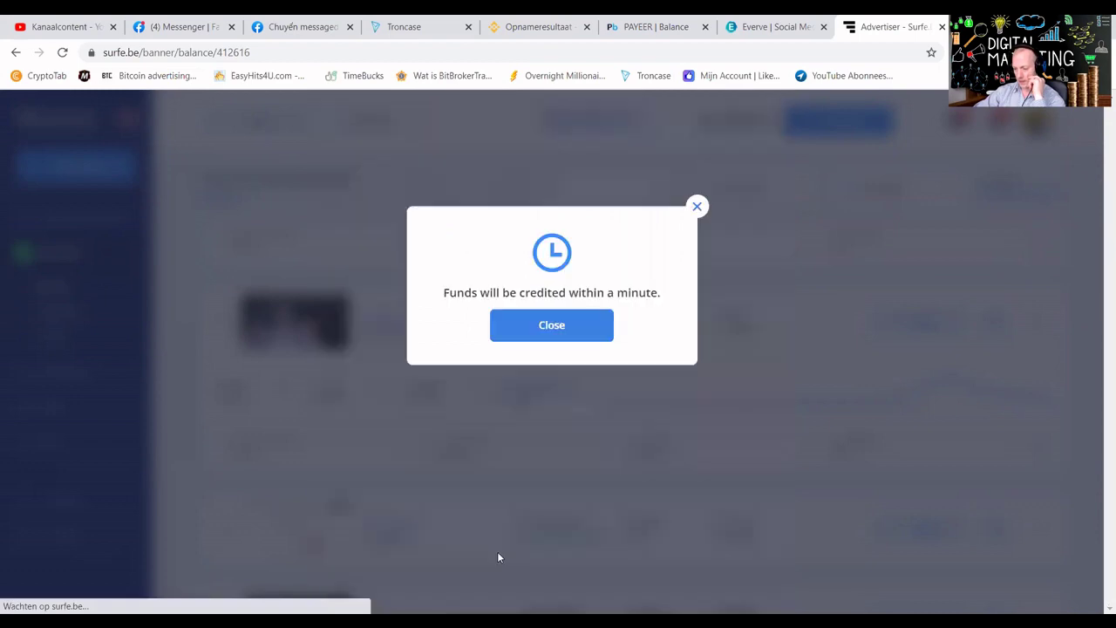
pyautogui.click(556, 326)
# Open the 0:50 ad's YouTube video 'THE ECOSYSTEM!! LOCKED LOADED AND LIVE!!'.
pyautogui.scroll(-2, 872, 436)
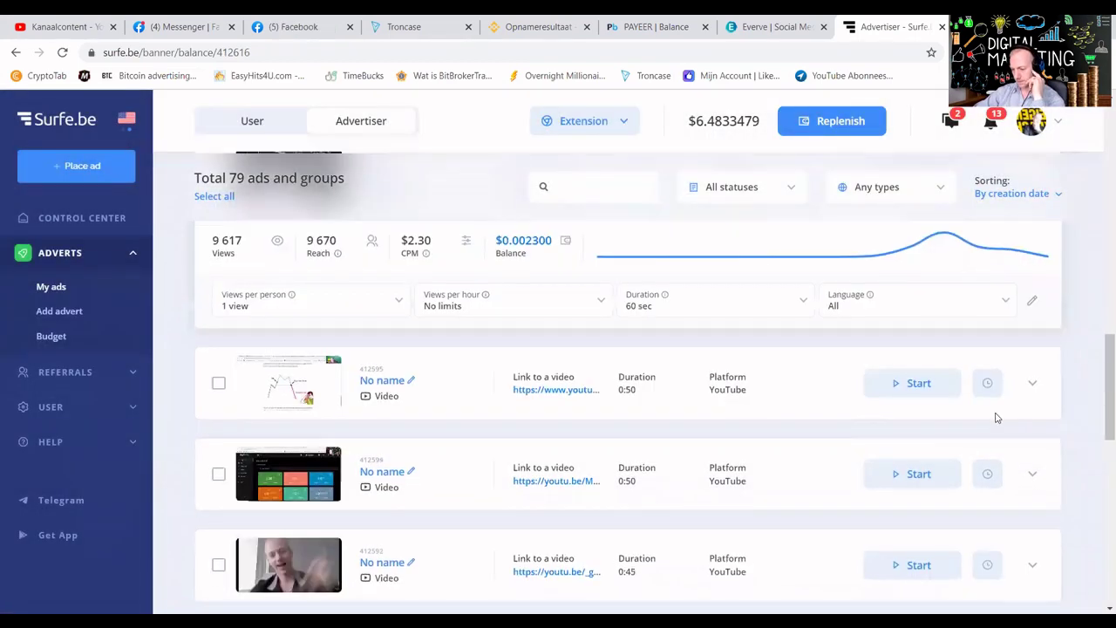
pyautogui.click(1033, 383)
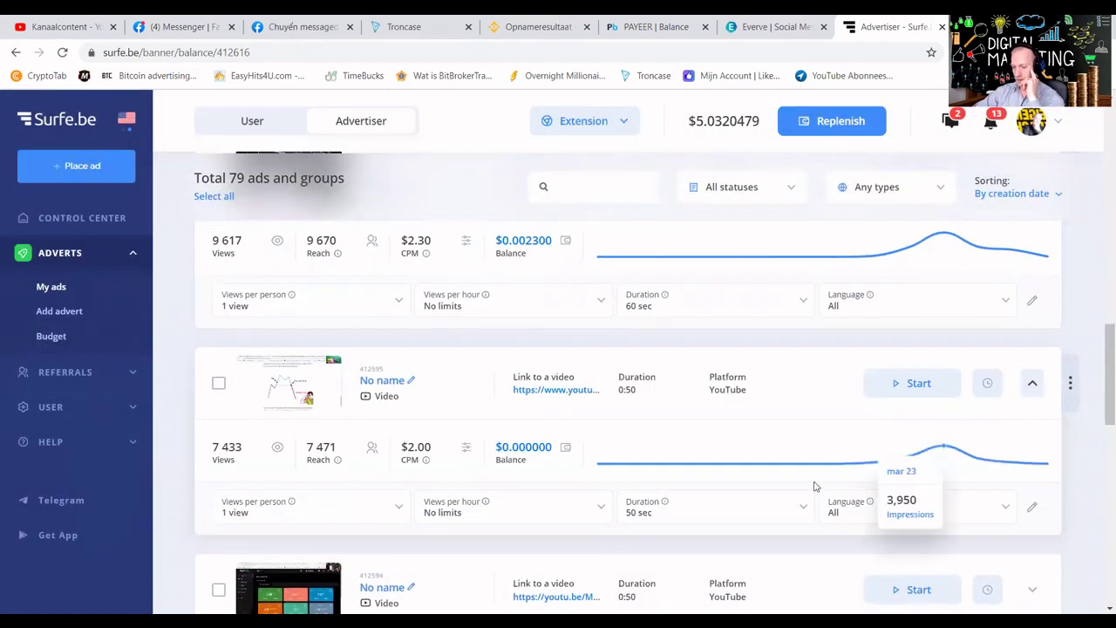
pyautogui.click(535, 390)
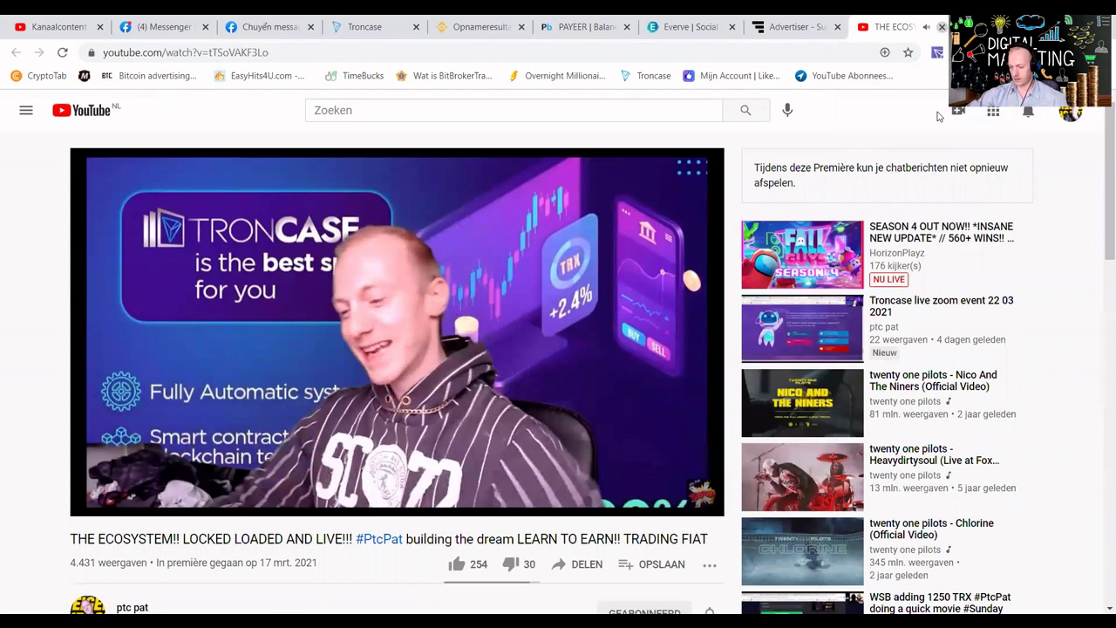
# Close the Troncase ecosystem YouTube tab to return to the Surfe.be ad list.
pyautogui.hotkey('ctrl', 'w')
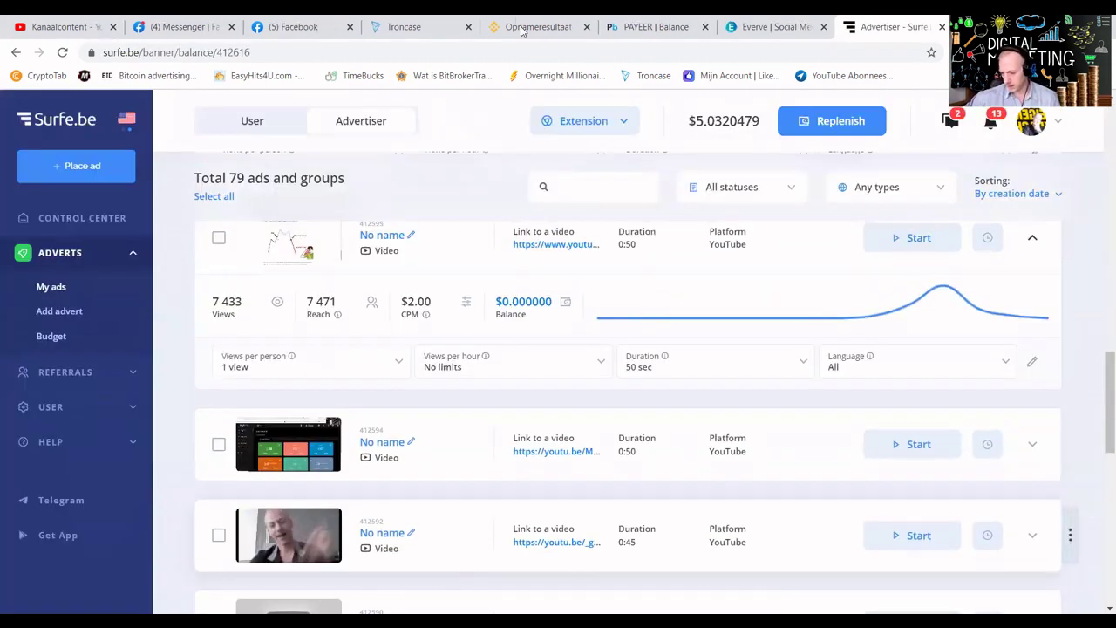
# Refill the 0:50 ad 412595 with 592 impressions.
pyautogui.click(526, 301)
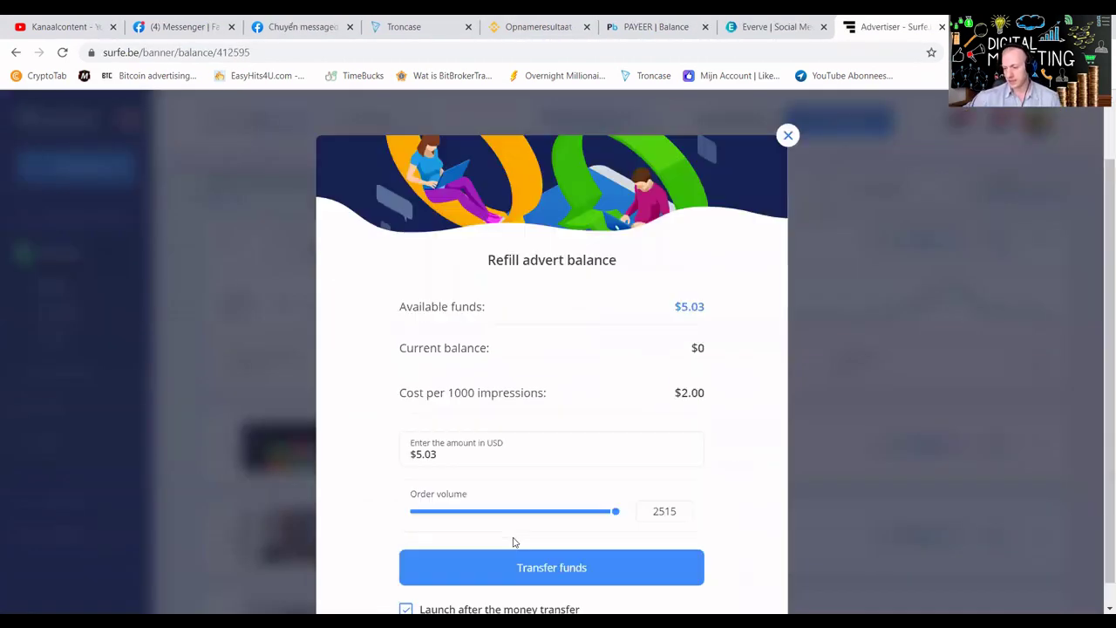
pyautogui.scroll(-1, 512, 542)
pyautogui.click(464, 489)
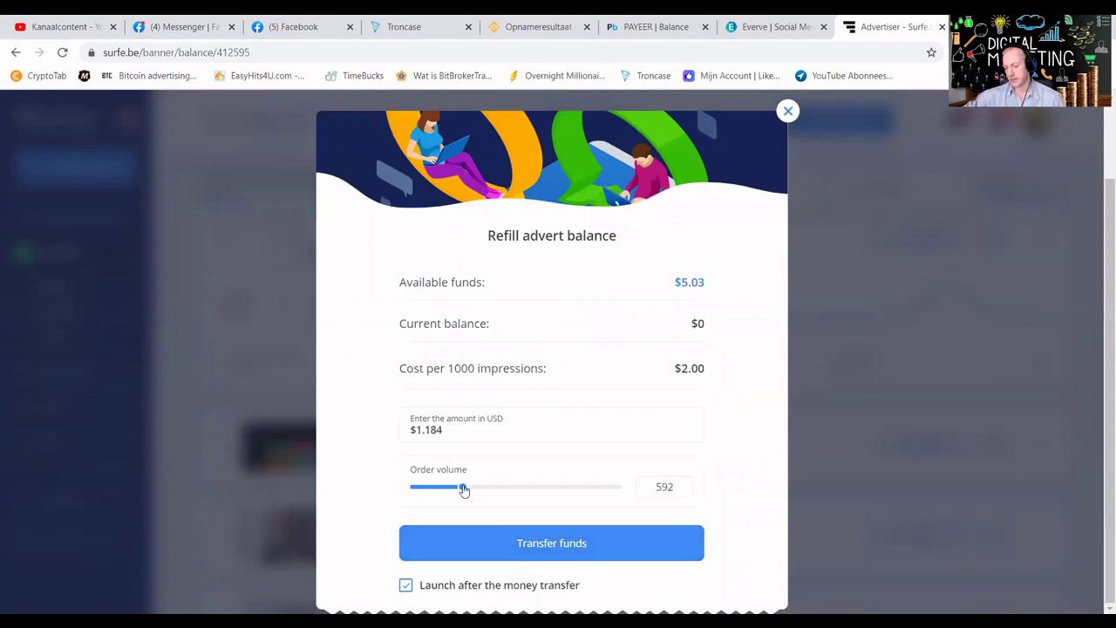
pyautogui.click(526, 546)
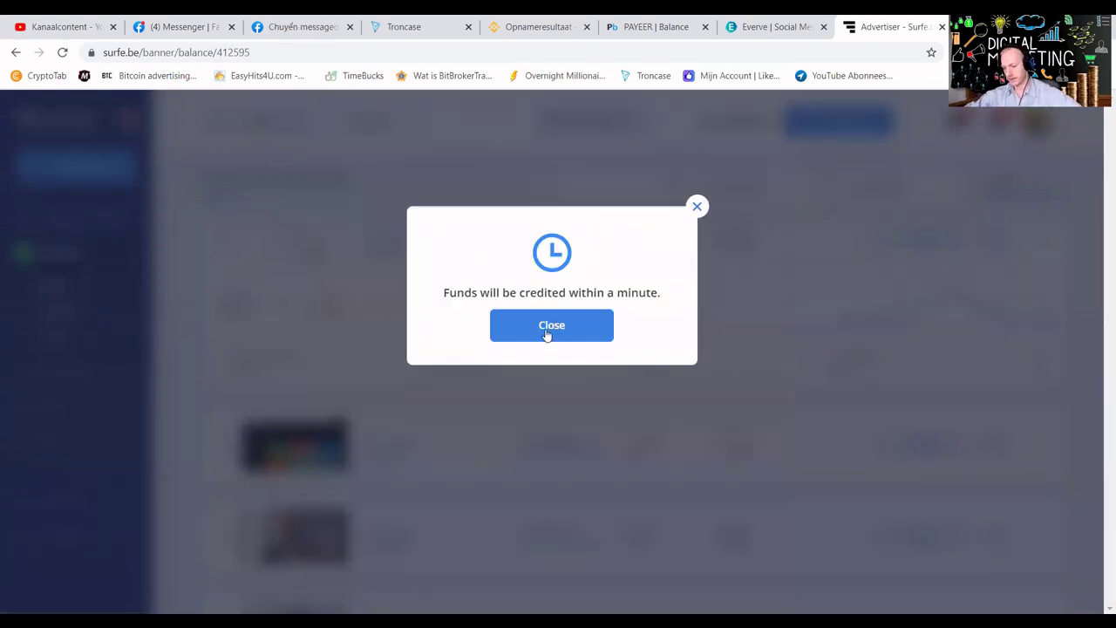
pyautogui.click(547, 331)
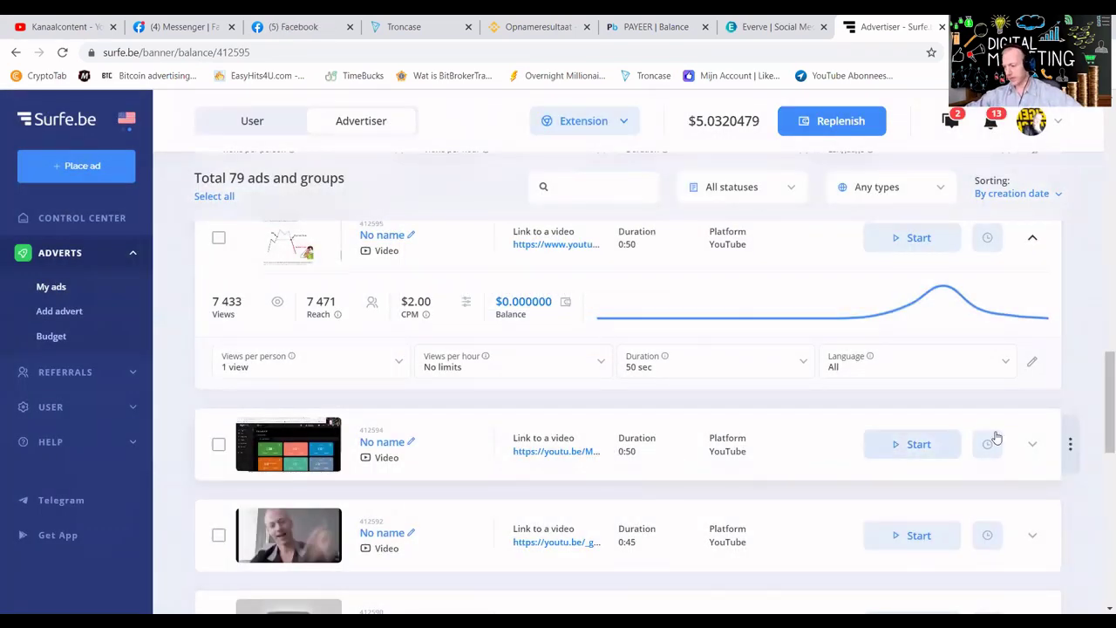
# Refill the next 0:50 ad, 412594, with 425 impressions ($0.85).
pyautogui.click(1034, 446)
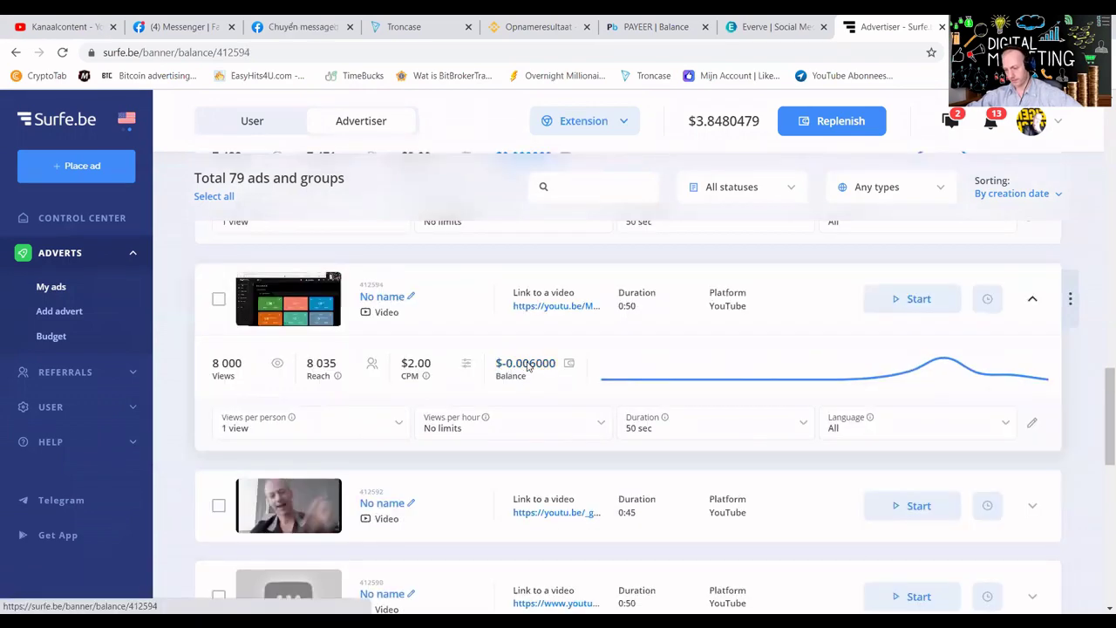
pyautogui.click(529, 366)
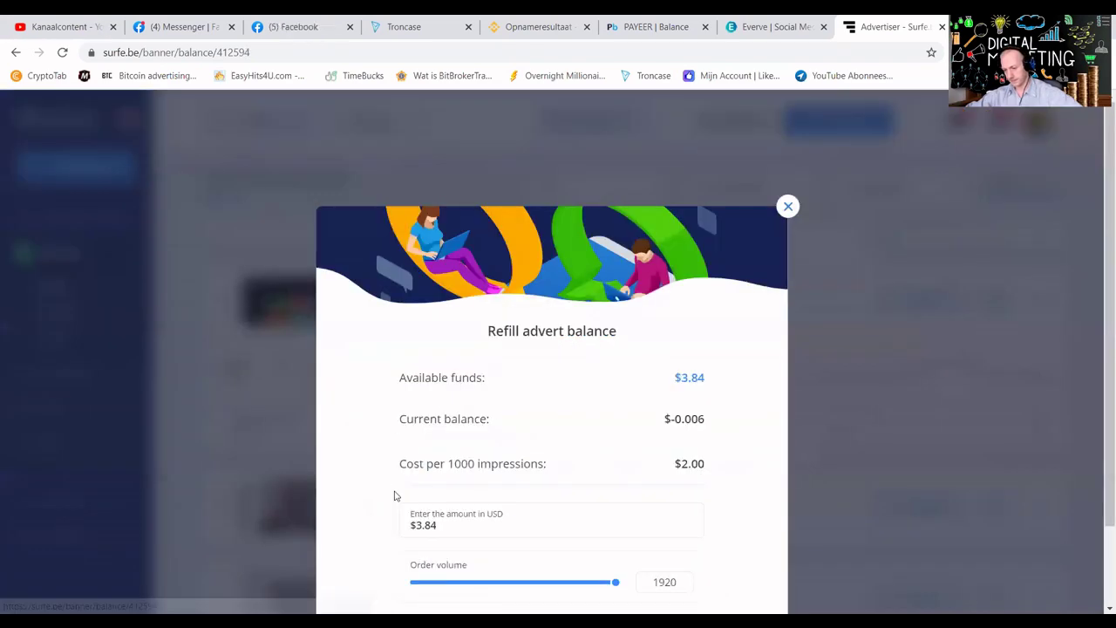
pyautogui.click(460, 582)
pyautogui.scroll(-1, 648, 498)
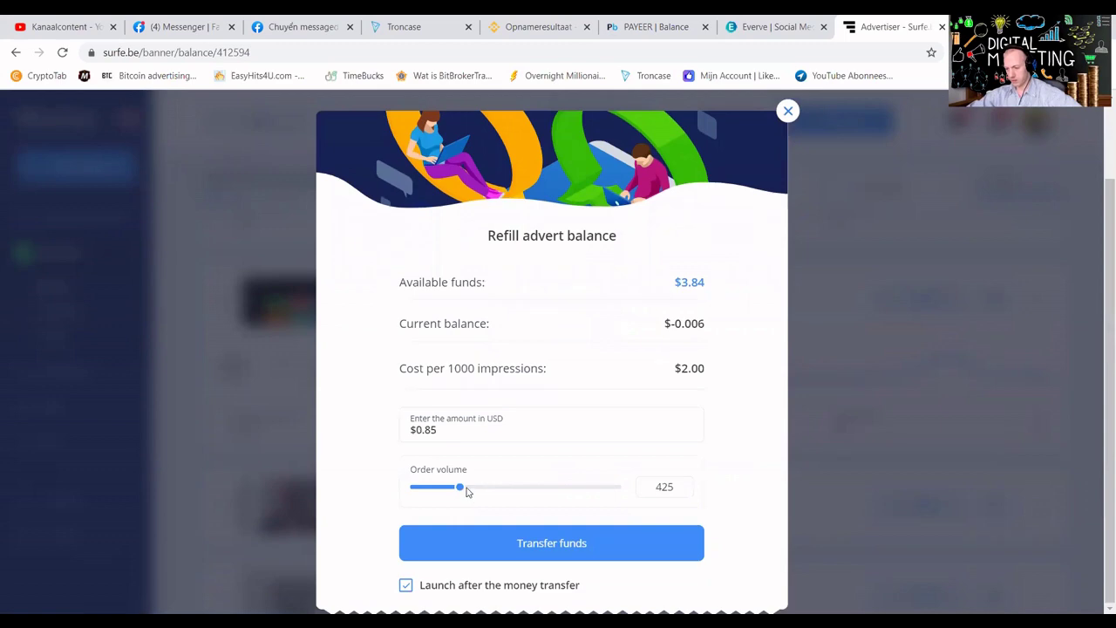
pyautogui.click(519, 543)
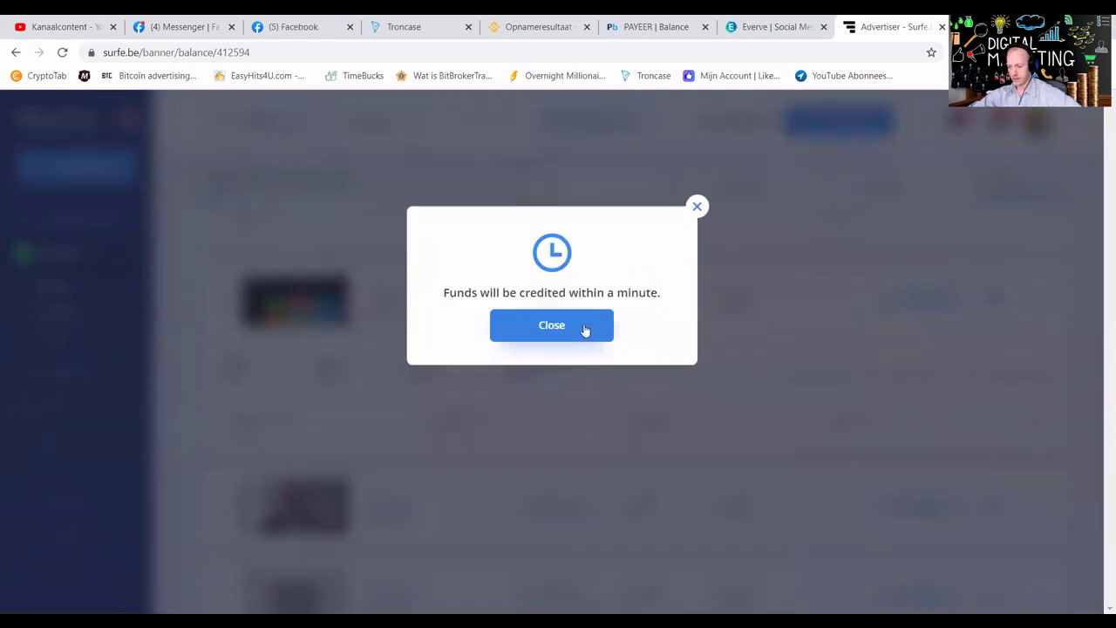
pyautogui.click(582, 329)
# Refill ad 412587 with 392 views ($0.784).
pyautogui.scroll(-2, 881, 388)
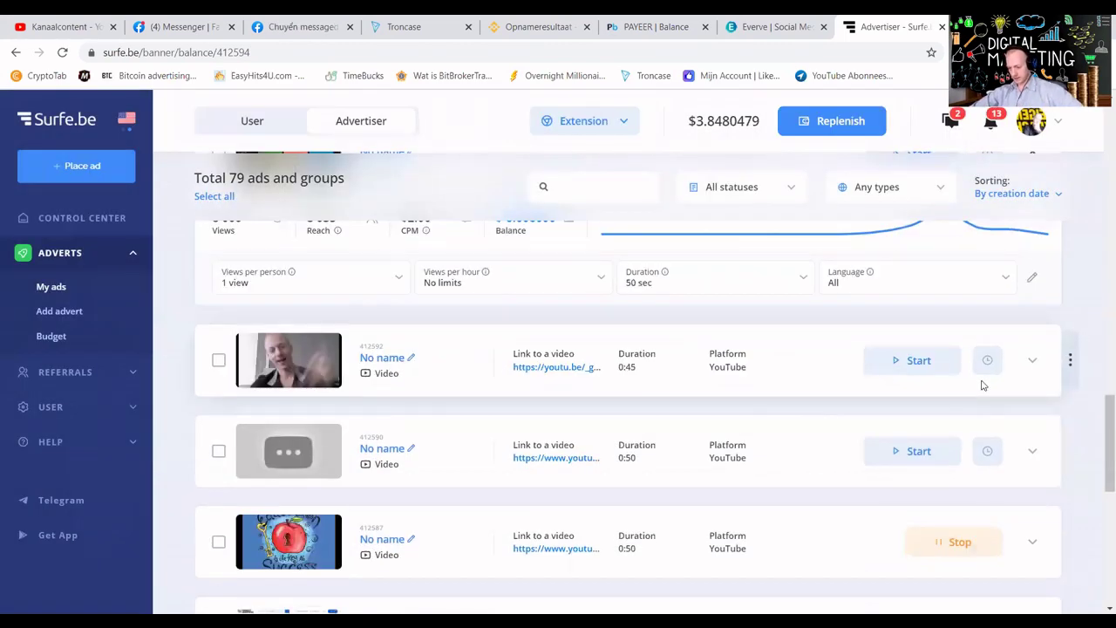
pyautogui.scroll(-1, 985, 401)
pyautogui.click(1033, 471)
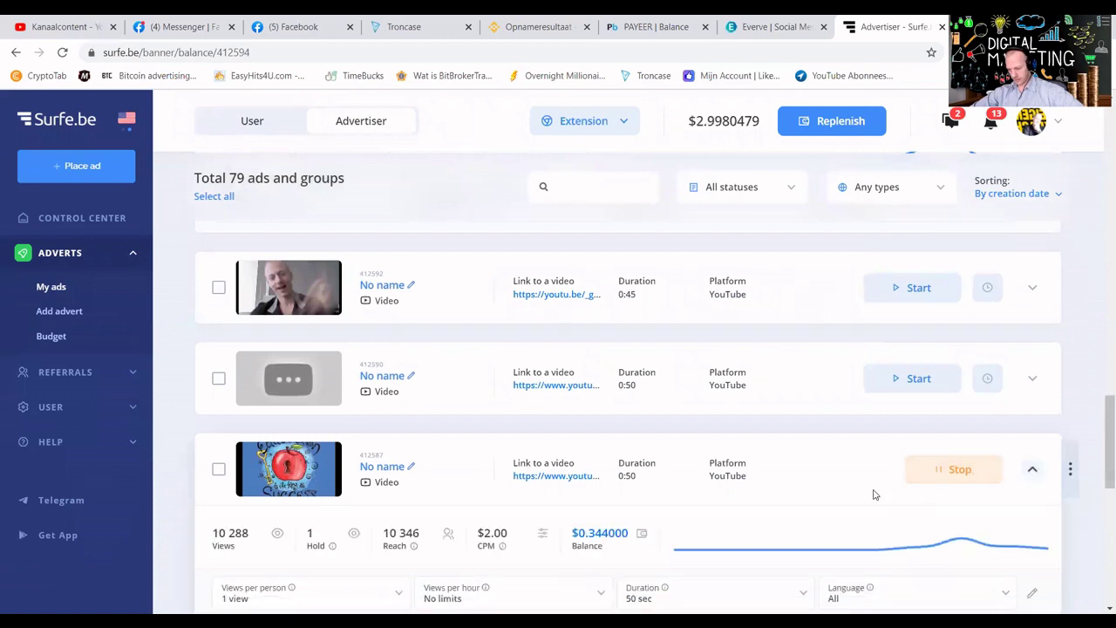
pyautogui.click(587, 536)
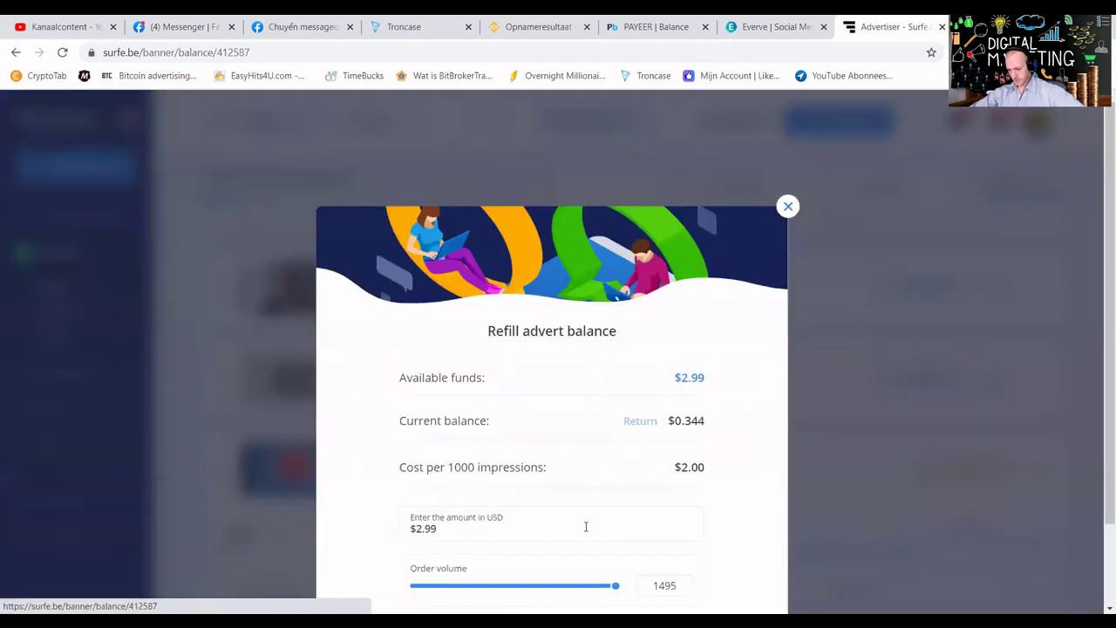
pyautogui.click(468, 590)
pyautogui.scroll(-1, 528, 568)
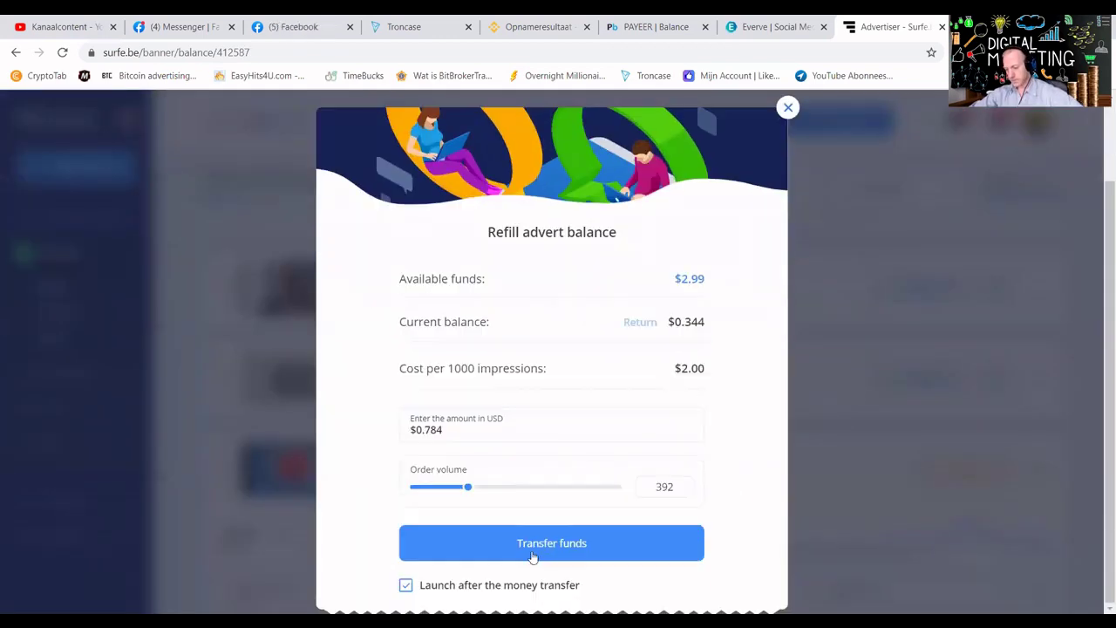
pyautogui.click(543, 541)
pyautogui.click(555, 341)
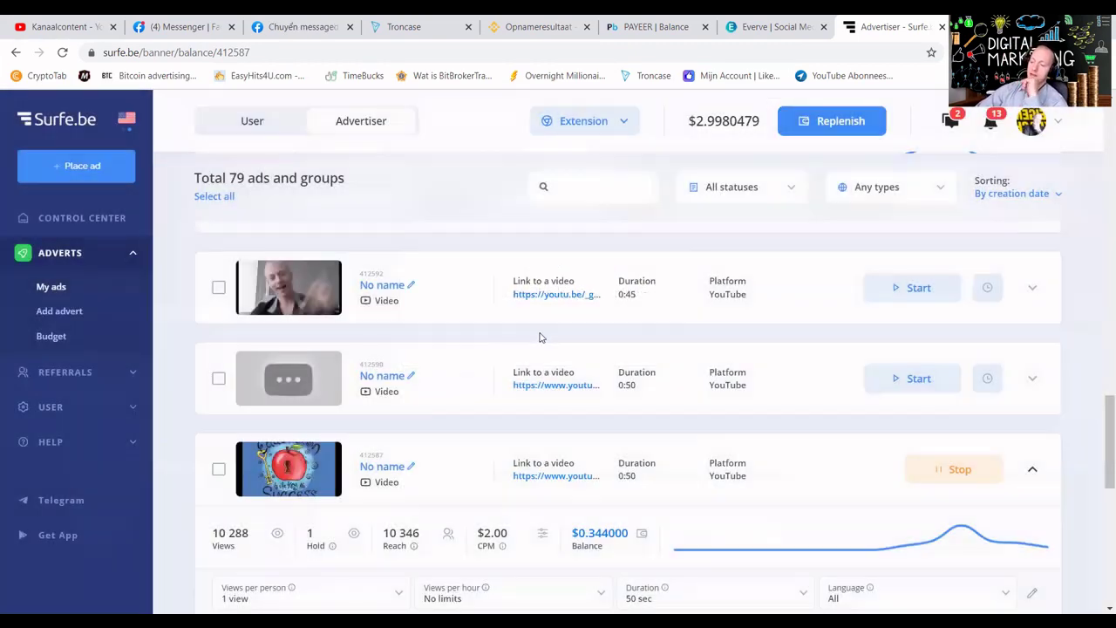
# Refill ad 412592 with 595 views (about $1.10).
pyautogui.click(1029, 287)
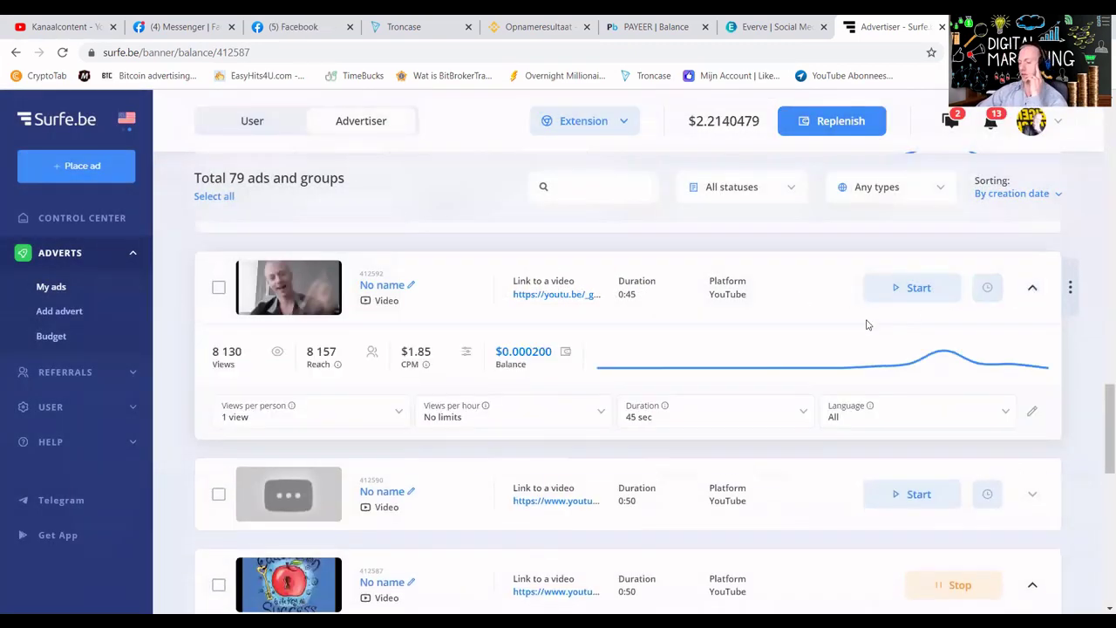
pyautogui.click(506, 350)
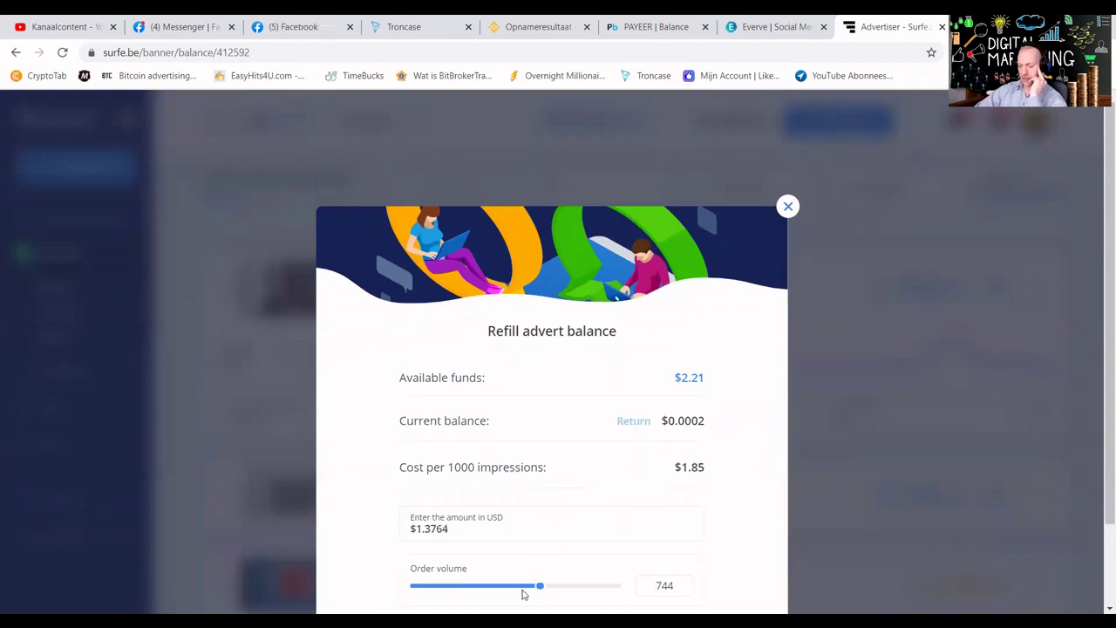
pyautogui.moveTo(523, 593); pyautogui.dragTo(515, 591)
pyautogui.scroll(-1, 700, 485)
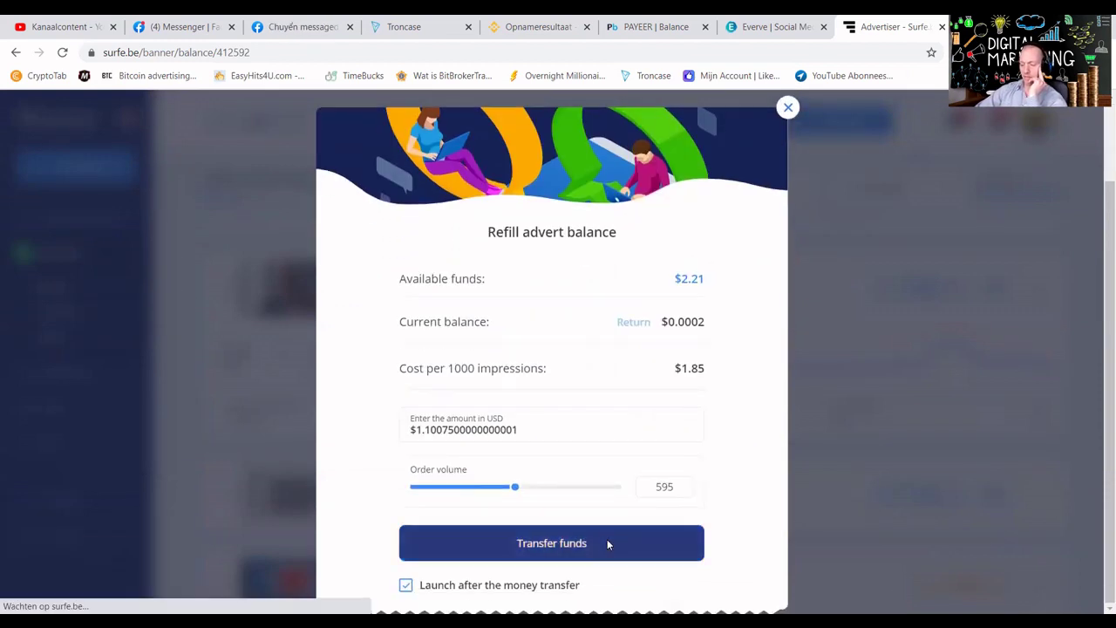
pyautogui.click(608, 543)
pyautogui.click(589, 325)
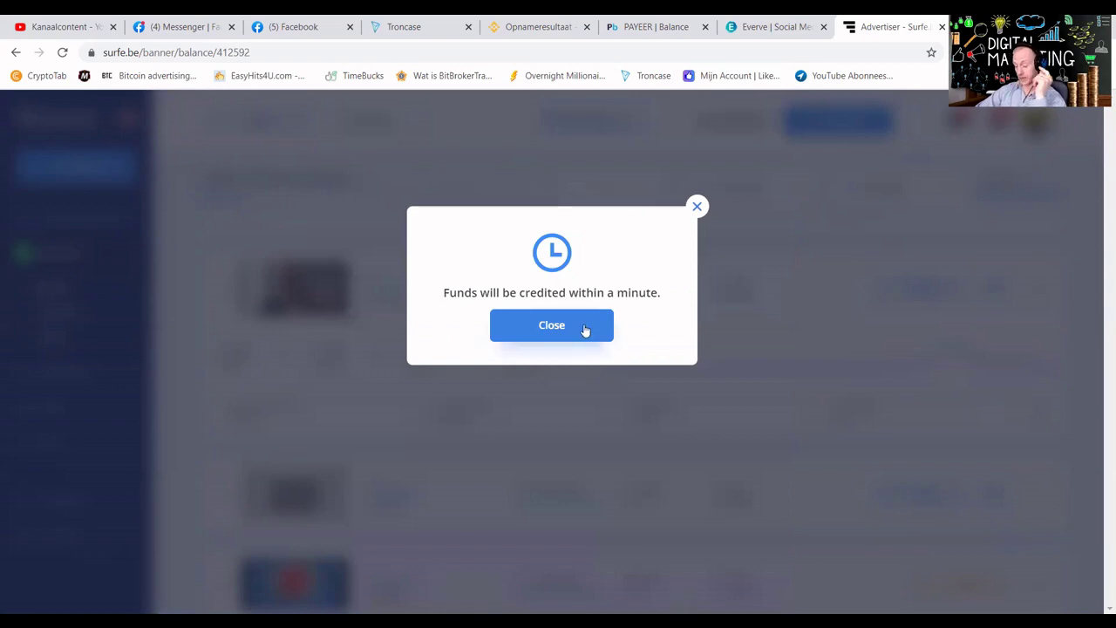
# Refill ad 412590 with $1.11 for 555 impressions.
pyautogui.moveTo(868, 343)
pyautogui.scroll(-2, 867, 342)
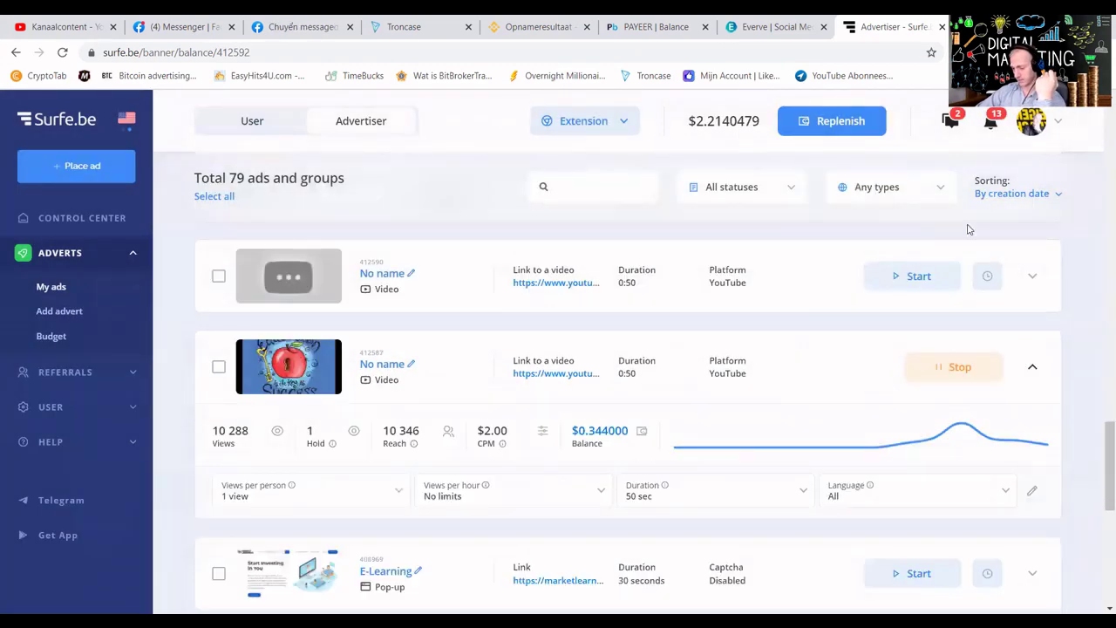
pyautogui.click(1034, 277)
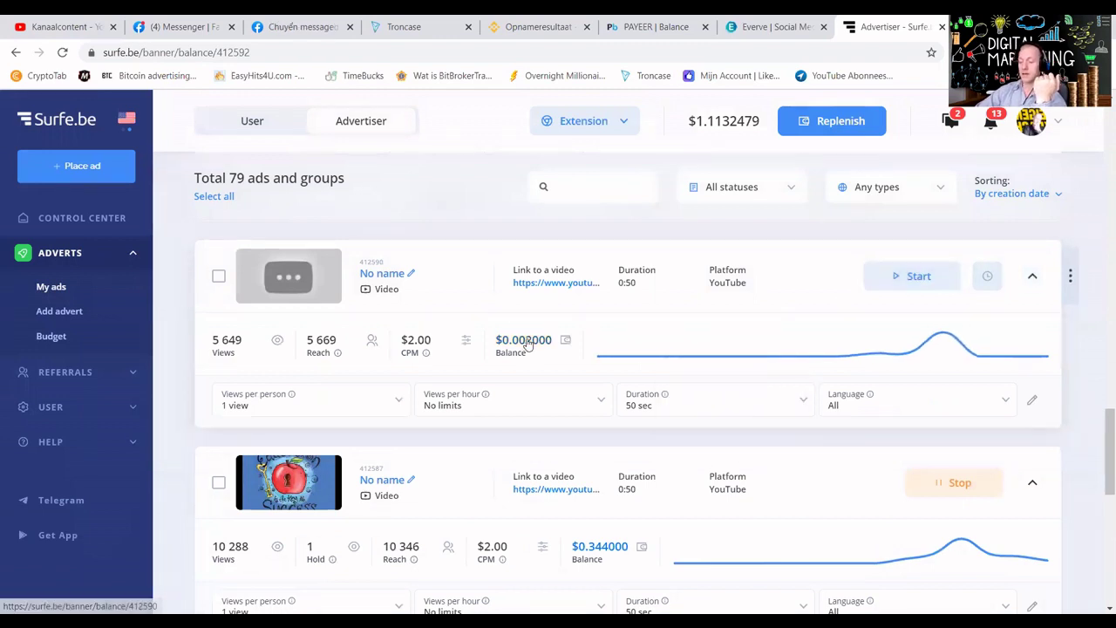
pyautogui.click(520, 343)
pyautogui.scroll(-1, 611, 488)
pyautogui.click(592, 544)
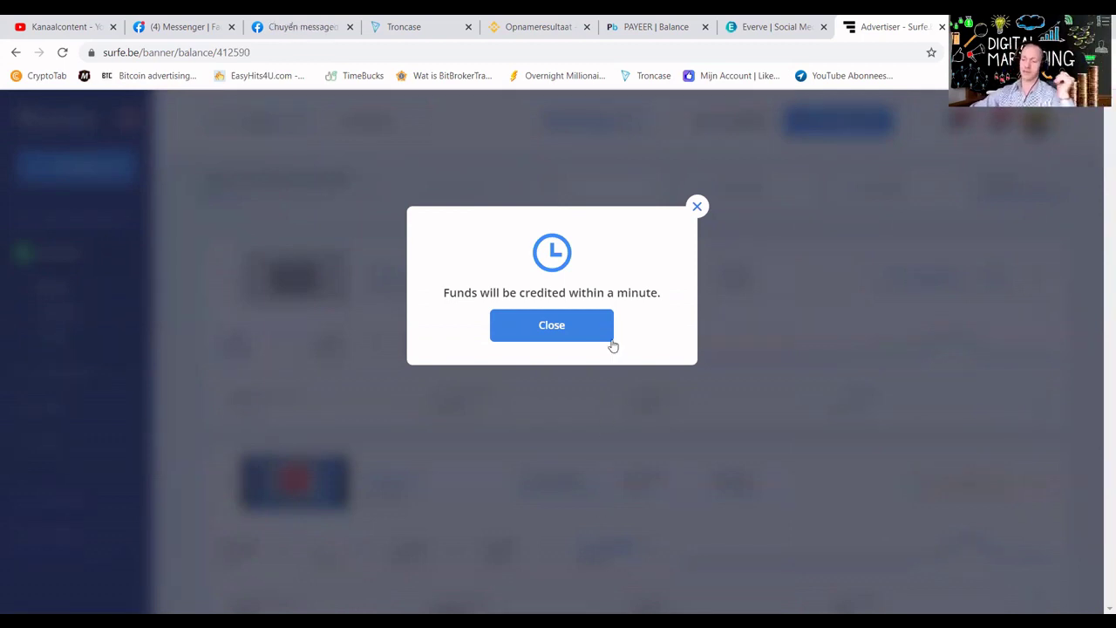
pyautogui.click(581, 329)
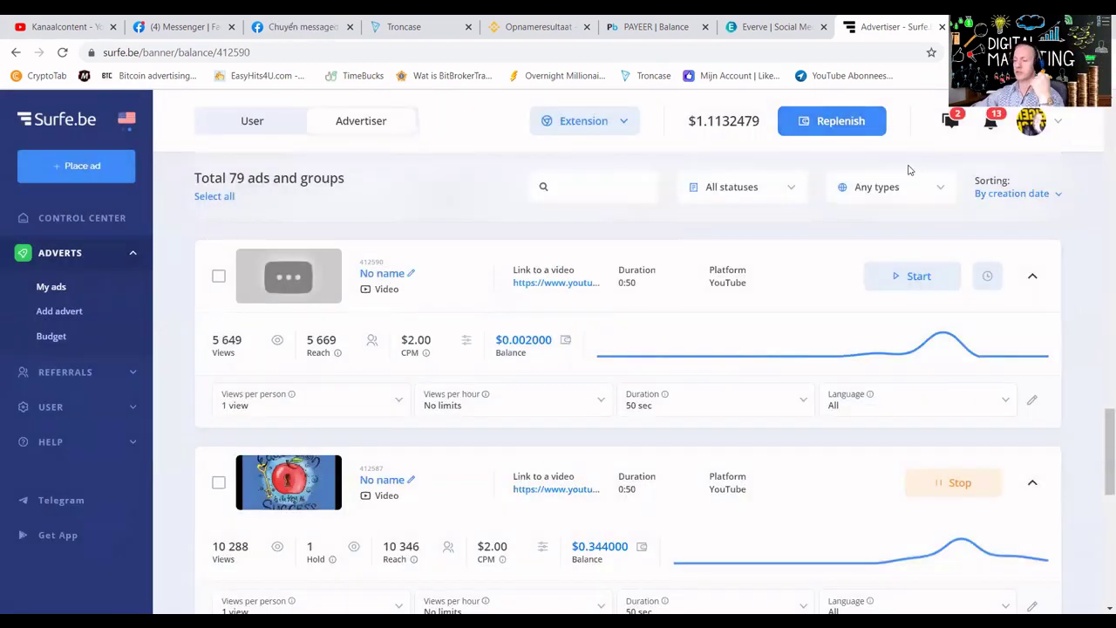
pyautogui.scroll(3, 789, 276)
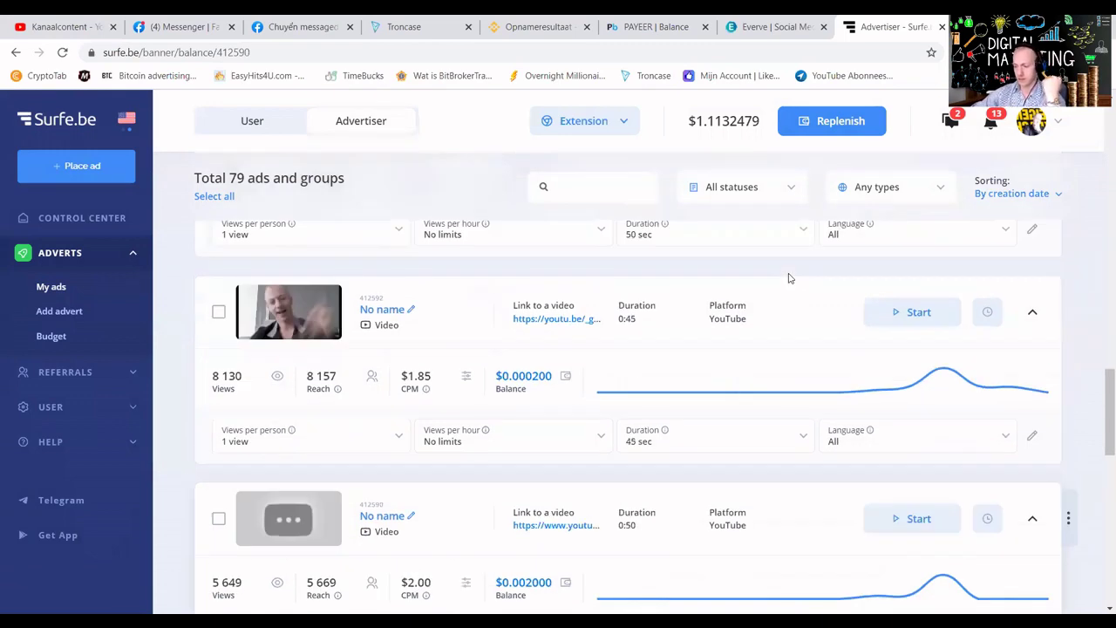
# In Everve, view both pages of active campaigns, then the Affiliates earnings statistics.
pyautogui.scroll(3, 788, 276)
pyautogui.click(764, 29)
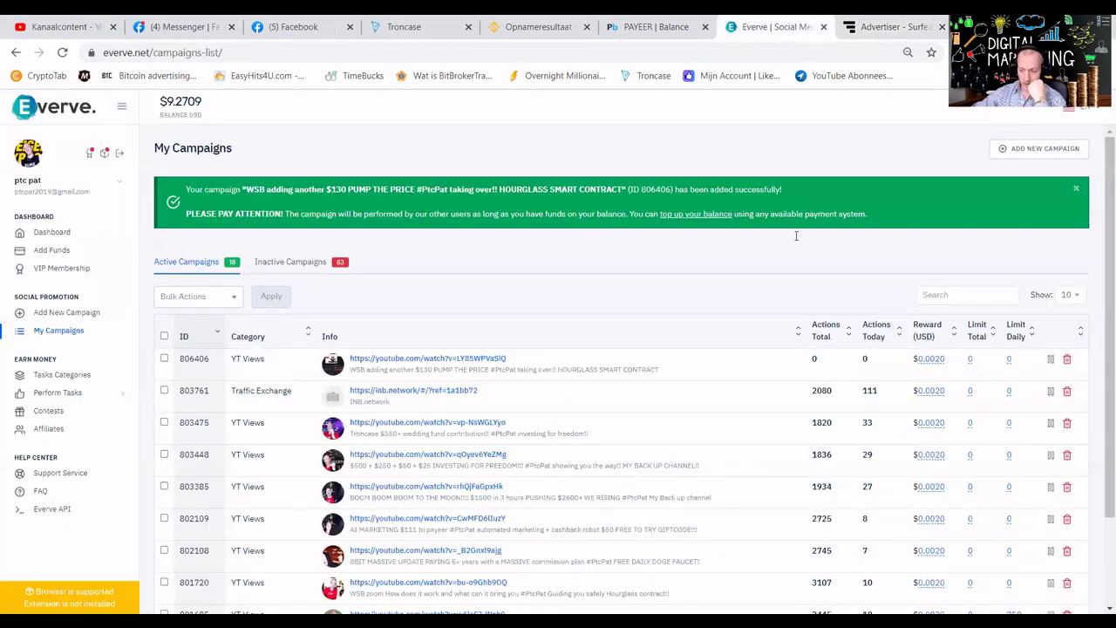
pyautogui.scroll(-2, 485, 364)
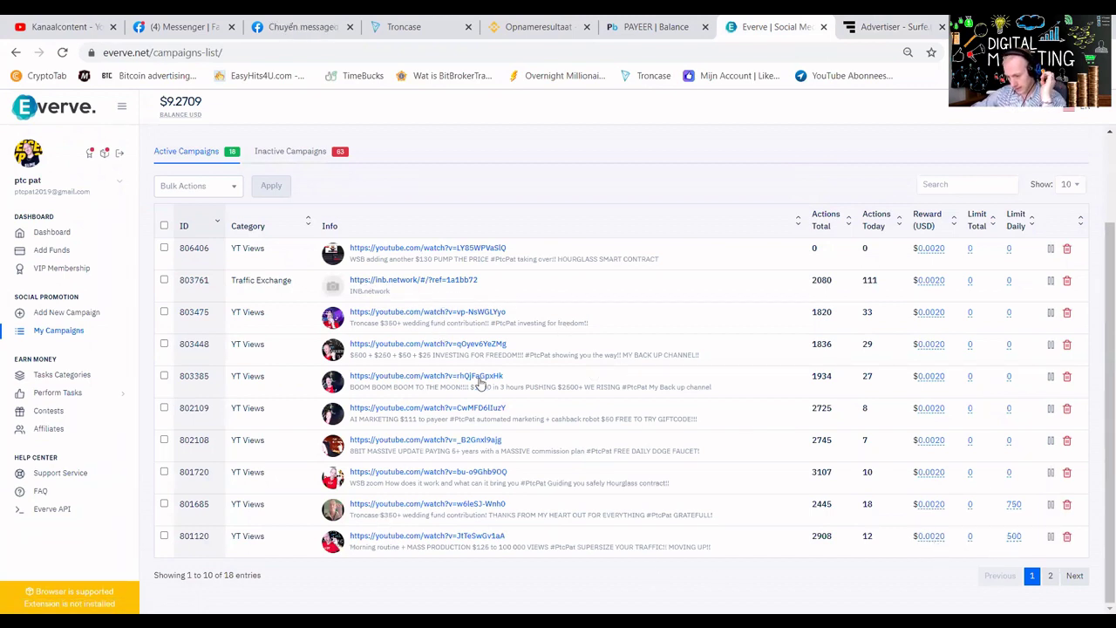
pyautogui.click(1049, 577)
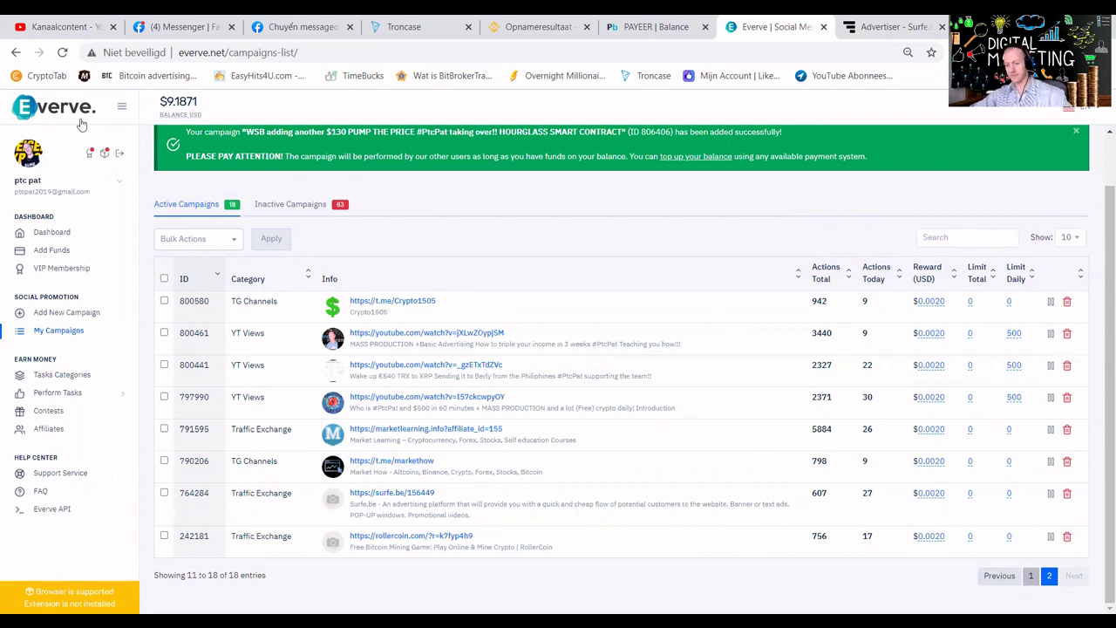
pyautogui.click(52, 428)
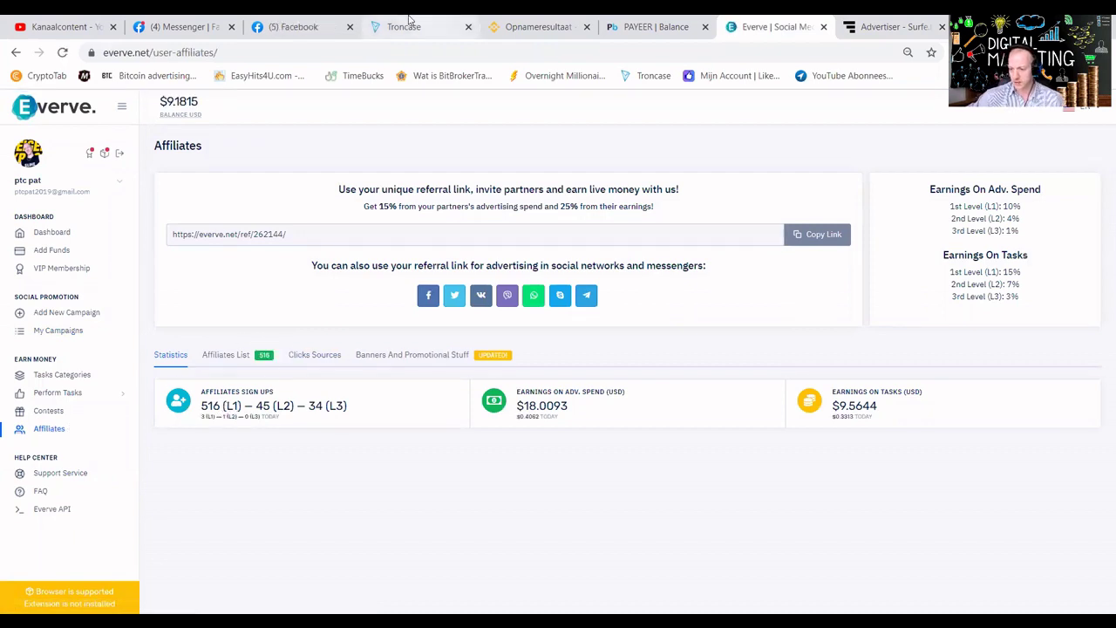
# Read through Surfe.be's budget notifications, then open the TRX wallet showing 64.650007 TRX.
pyautogui.click(876, 22)
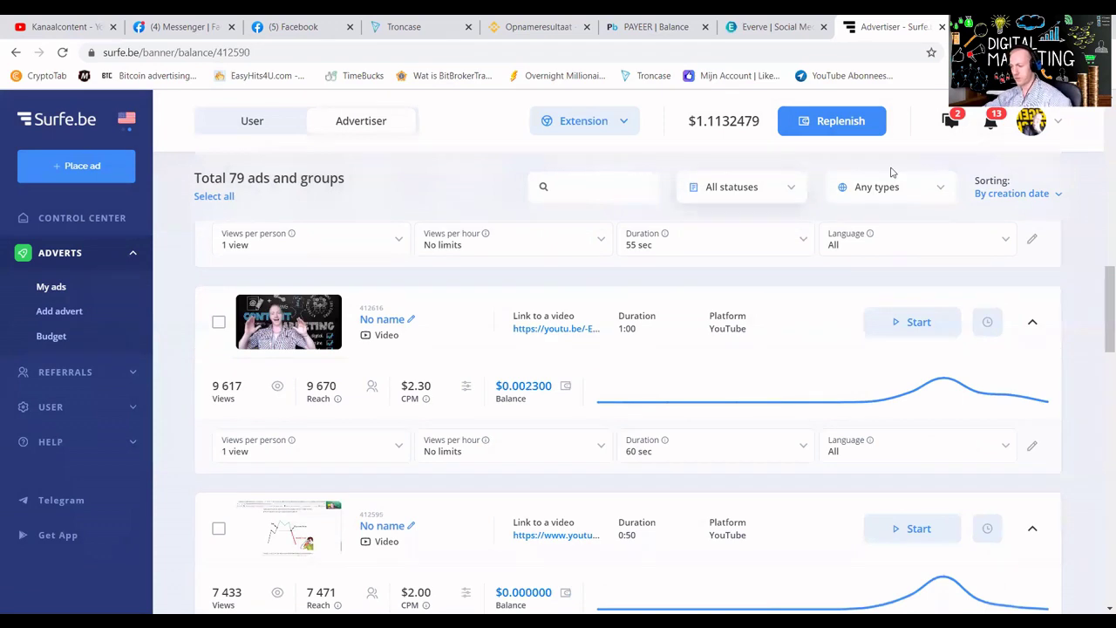
pyautogui.click(990, 123)
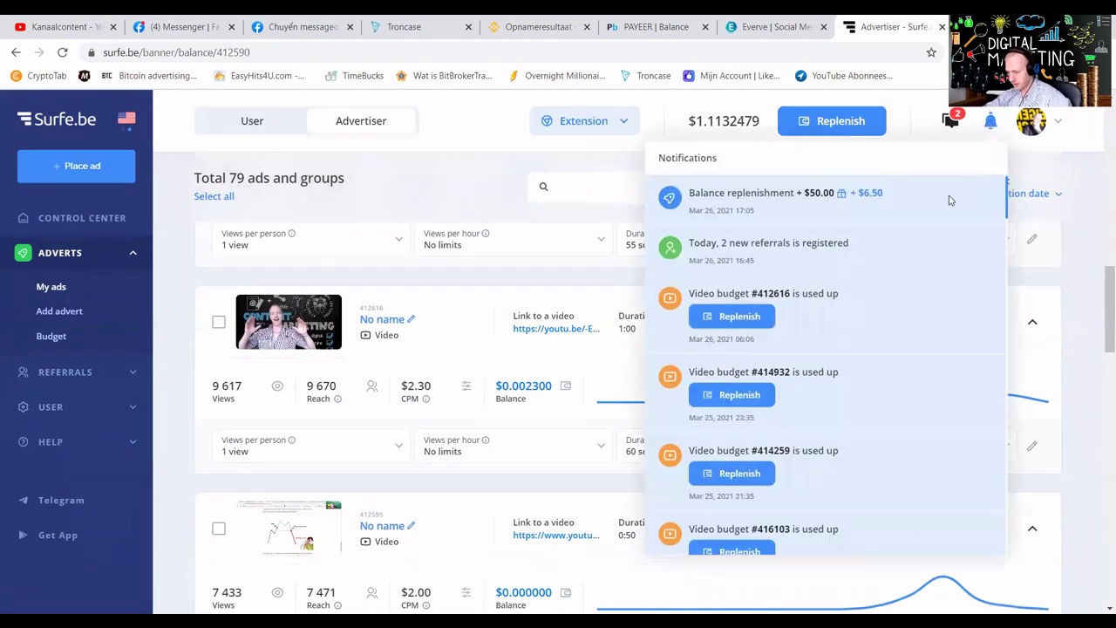
pyautogui.scroll(-5, 841, 244)
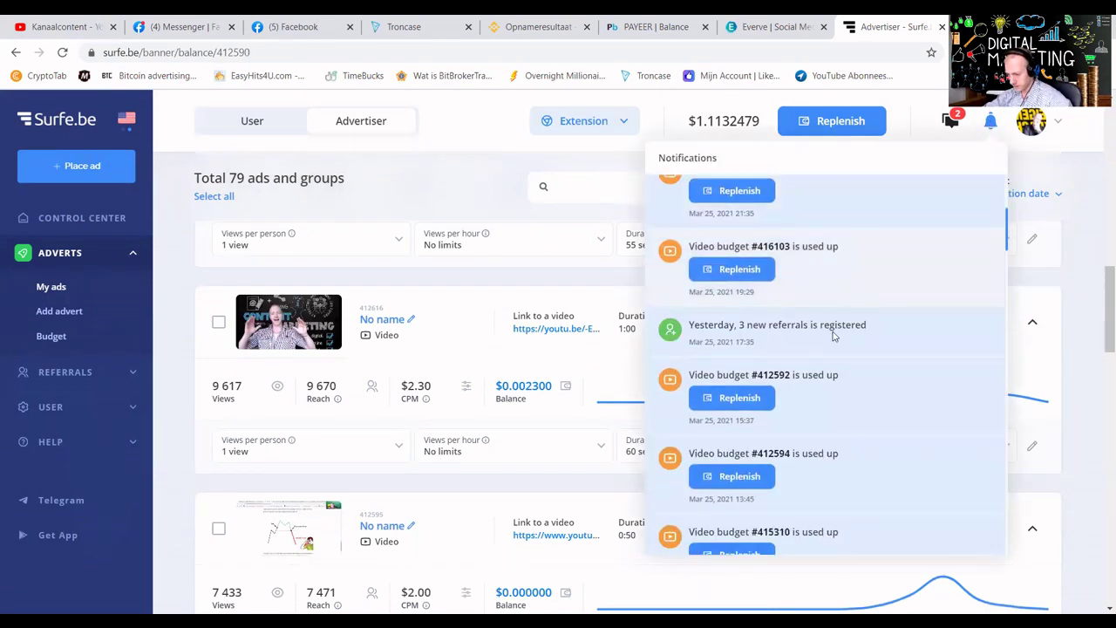
pyautogui.scroll(-7, 832, 336)
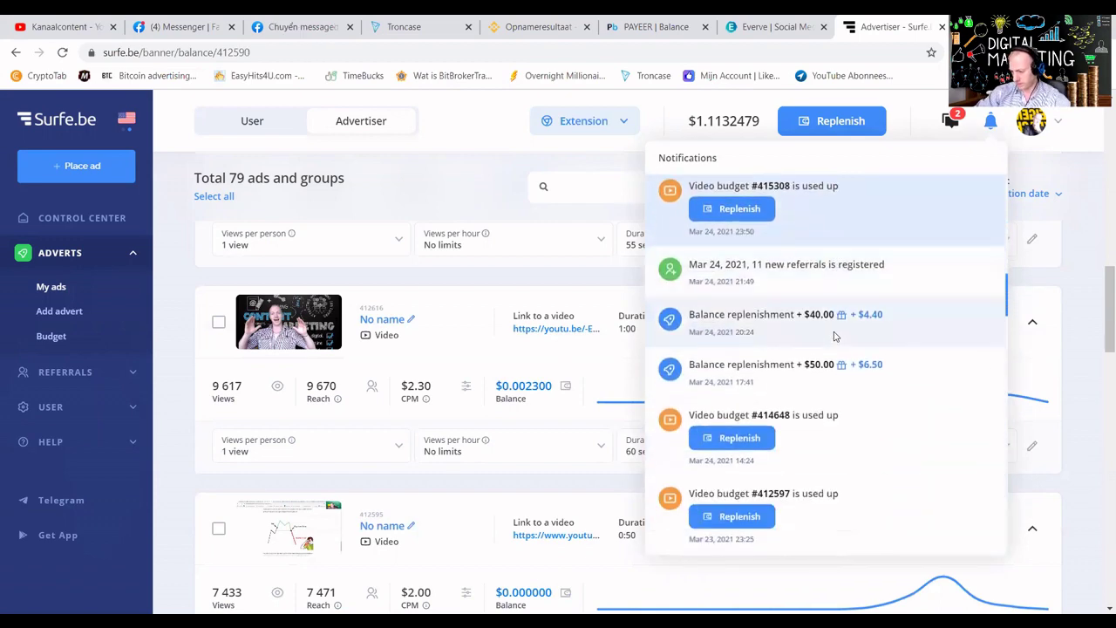
pyautogui.scroll(-8, 834, 335)
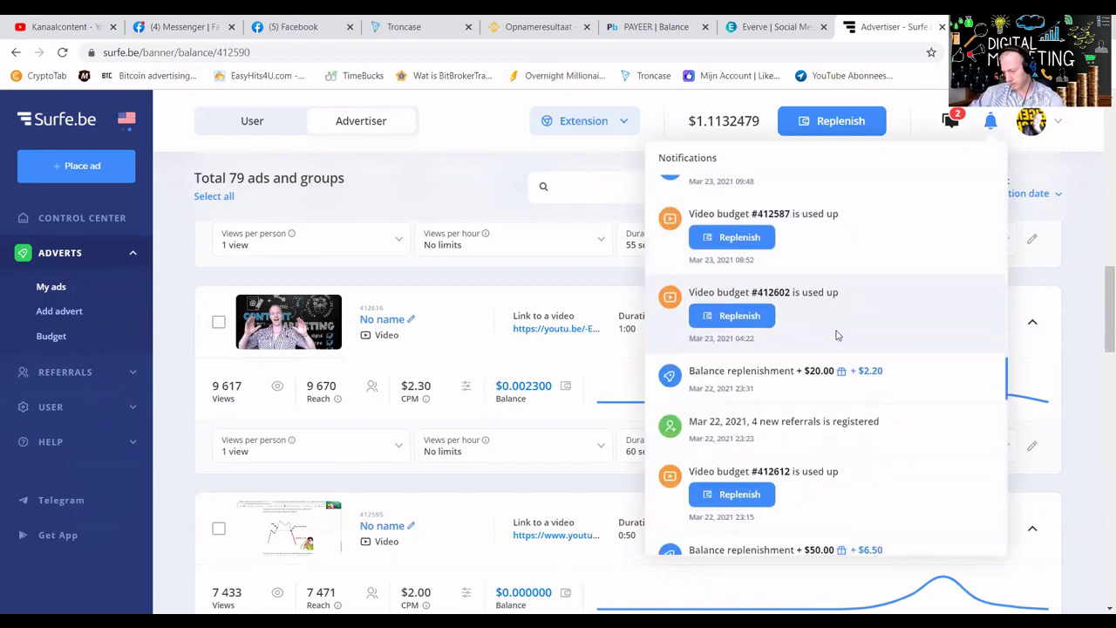
pyautogui.scroll(-5, 836, 334)
pyautogui.scroll(5, 830, 325)
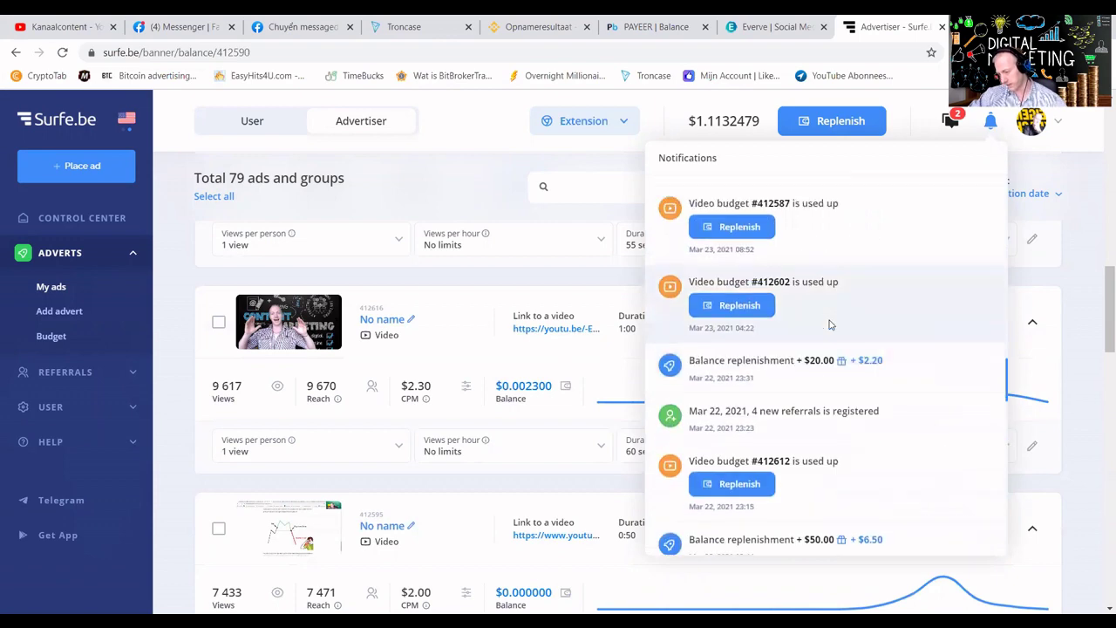
pyautogui.scroll(8, 830, 325)
pyautogui.click(505, 173)
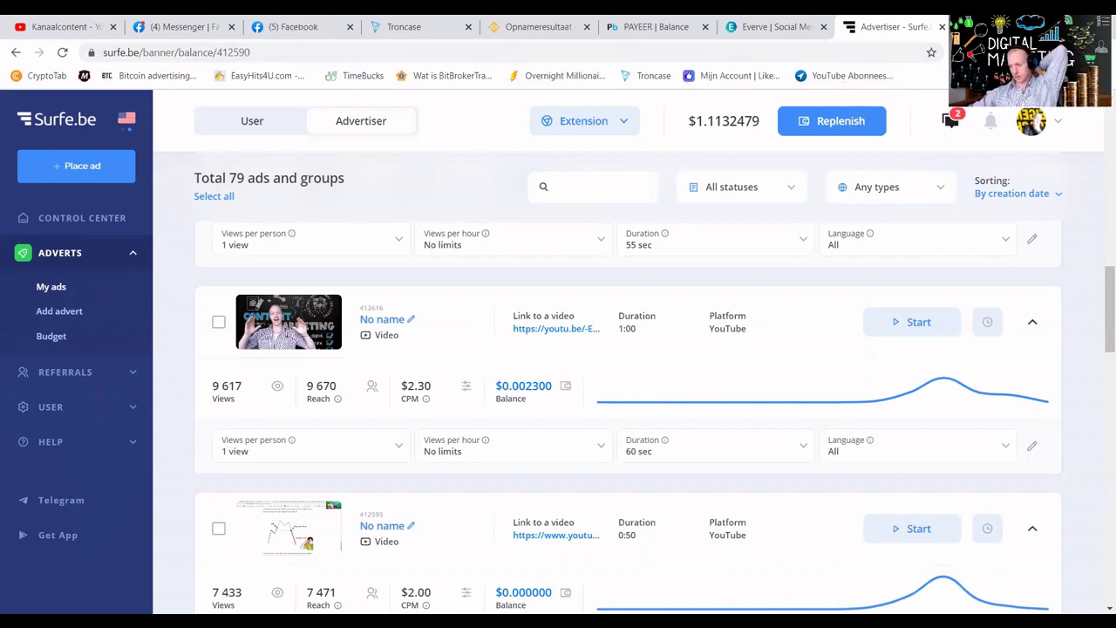
pyautogui.click(958, 52)
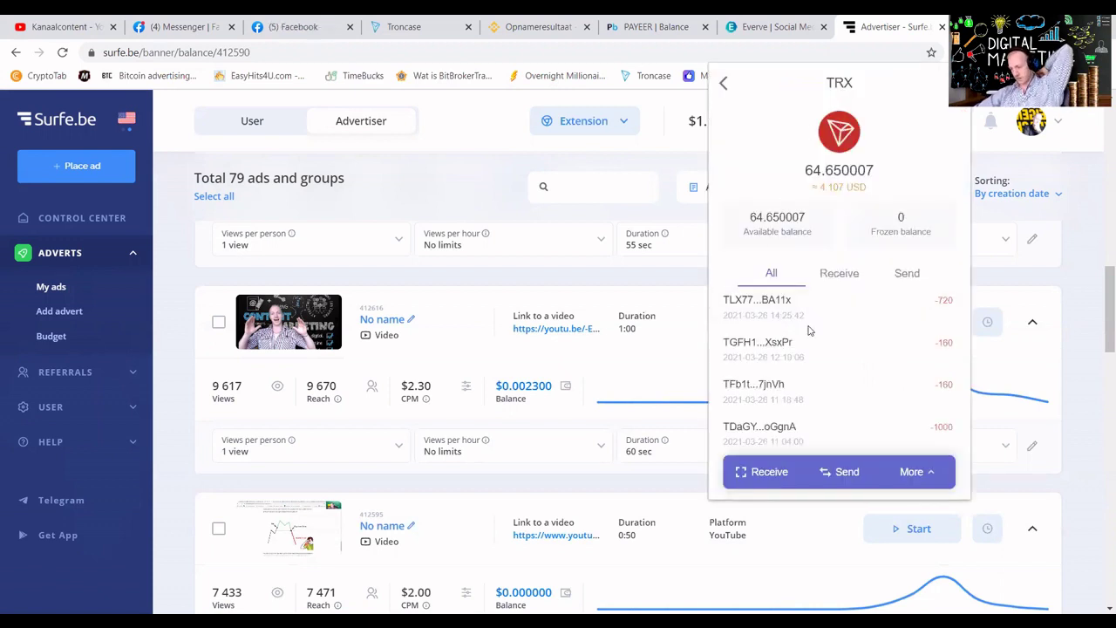
# Review recent TRX transactions under the 64.650007 TRX balance, then close the wallet popup.
pyautogui.scroll(-3, 931, 349)
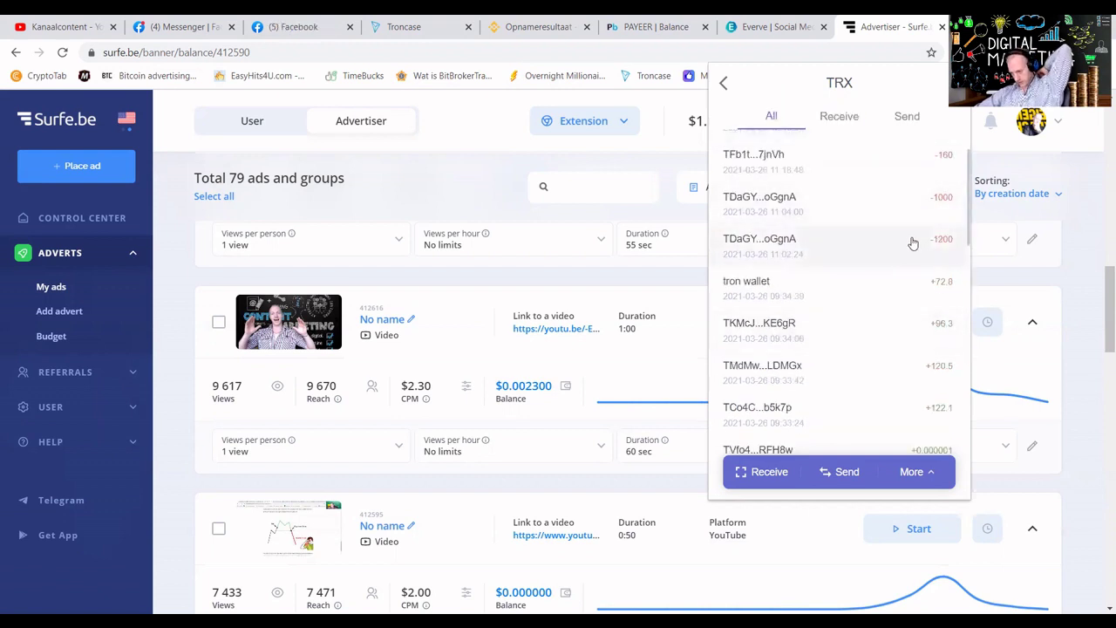
pyautogui.scroll(-10, 913, 243)
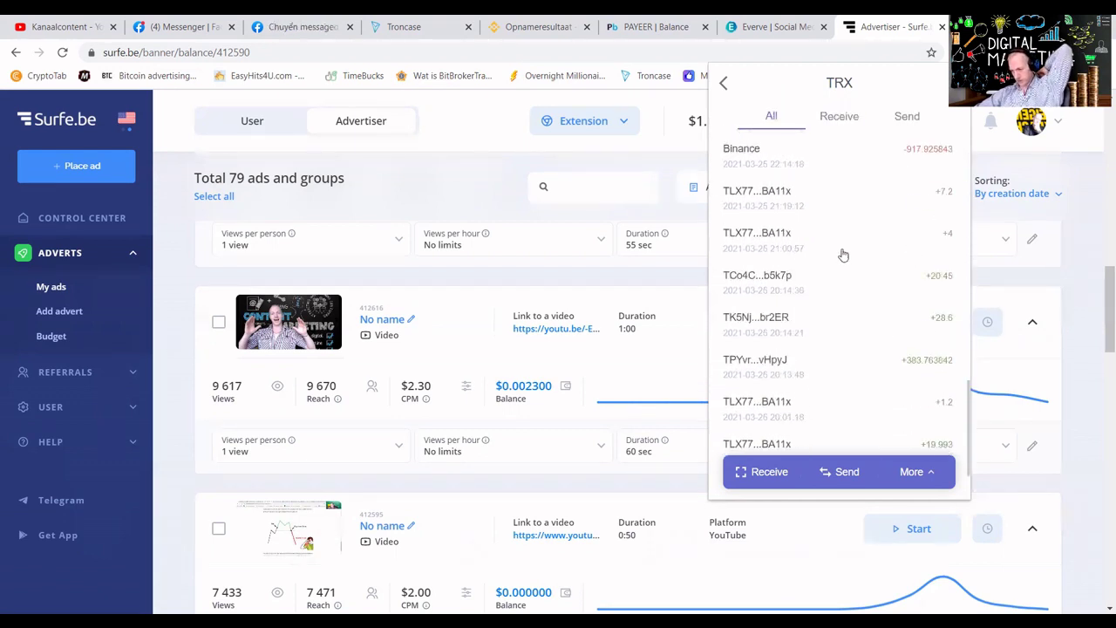
pyautogui.click(843, 255)
pyautogui.click(447, 181)
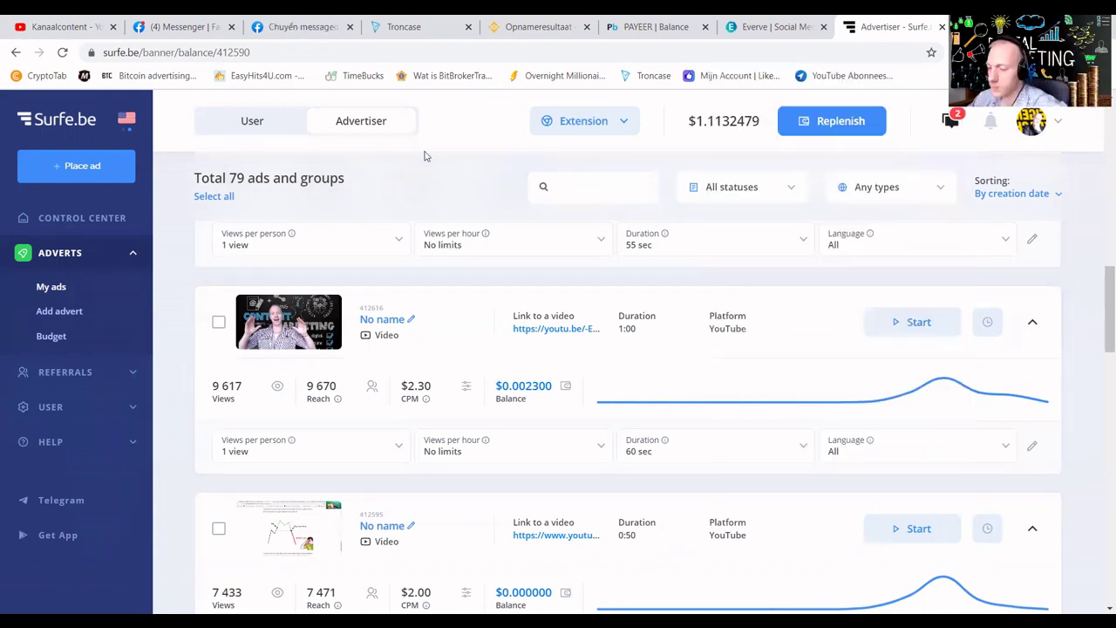